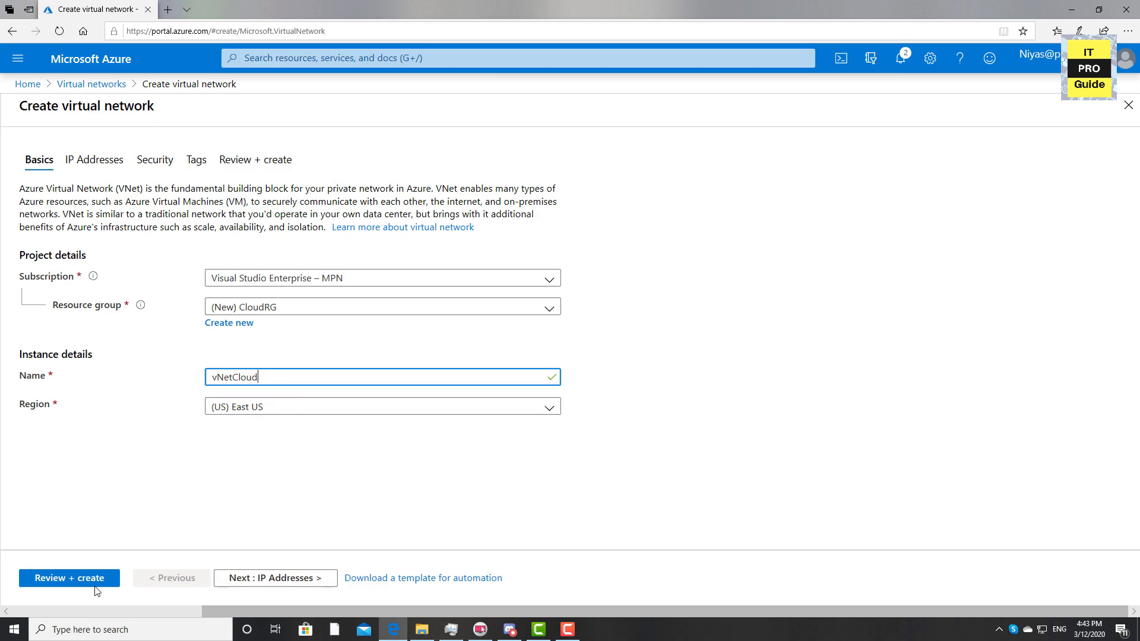
Go to the IP Addresses settings and look over the IPv4 address space without adding a subnet
{"action": "left_click", "coordinate": [293, 579]}
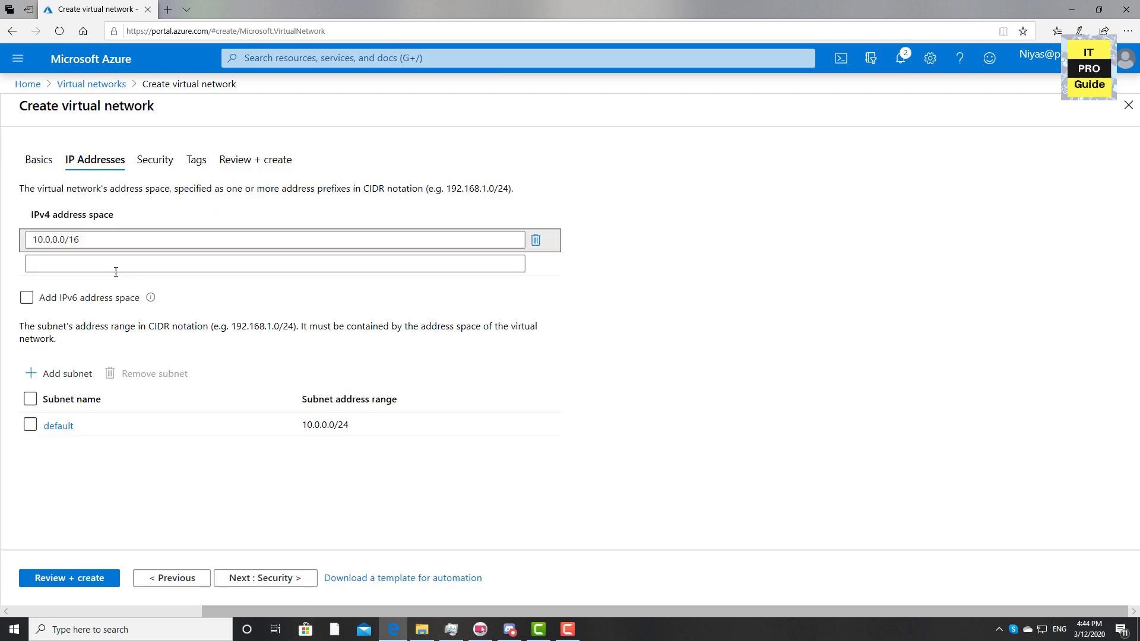
{"action": "left_click_drag", "start_coordinate": [36, 242], "coordinate": [61, 246]}
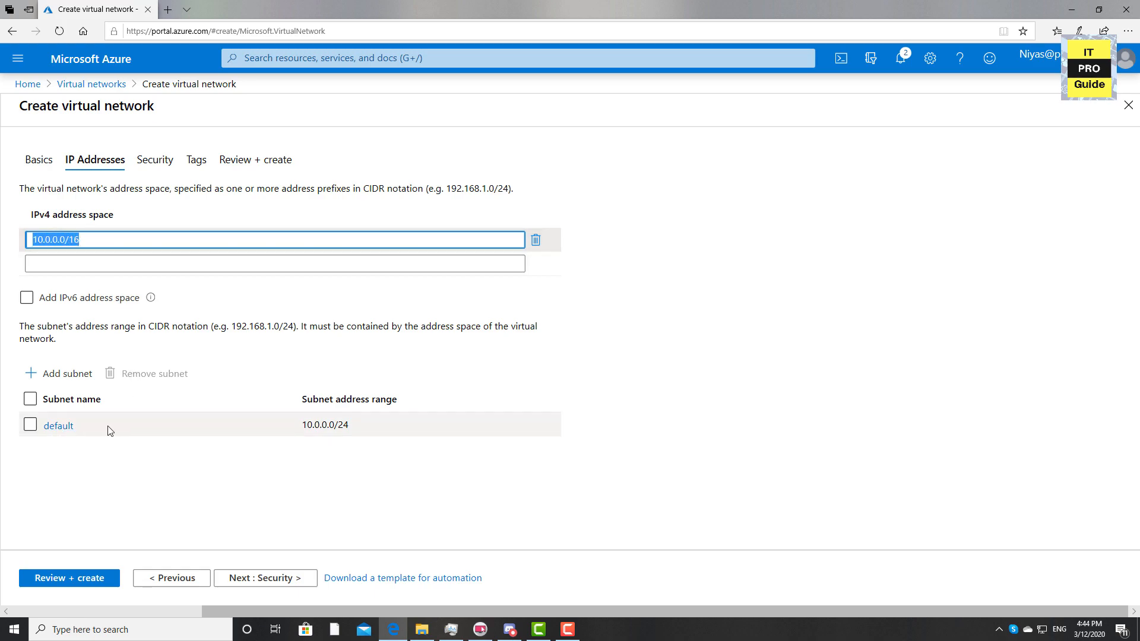
{"action": "left_click", "coordinate": [89, 373]}
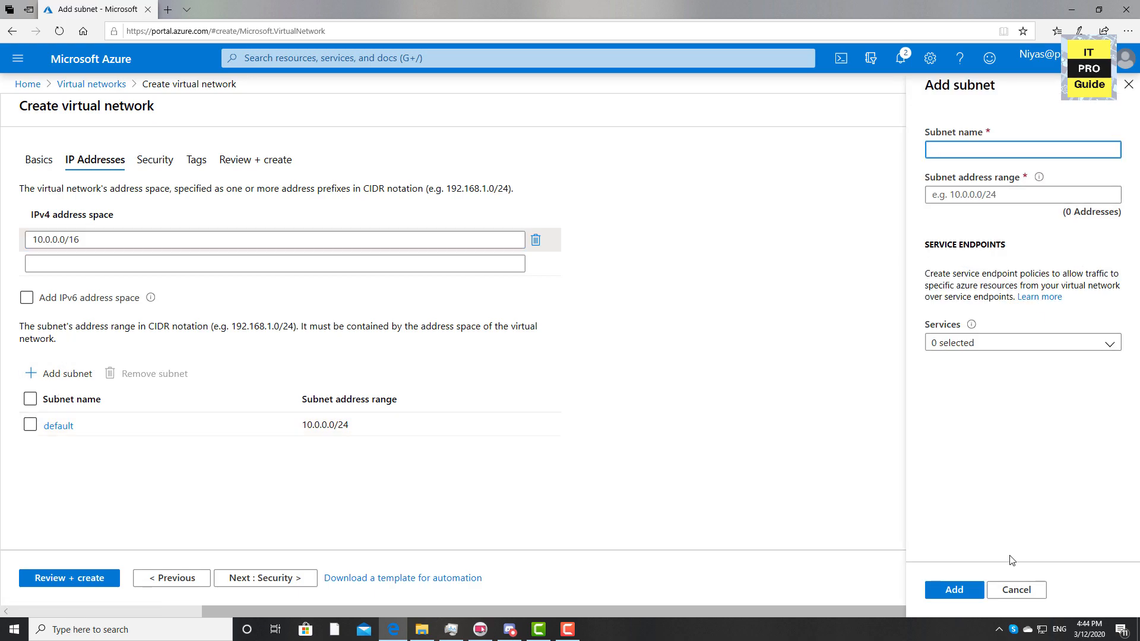
{"action": "left_click", "coordinate": [1015, 590]}
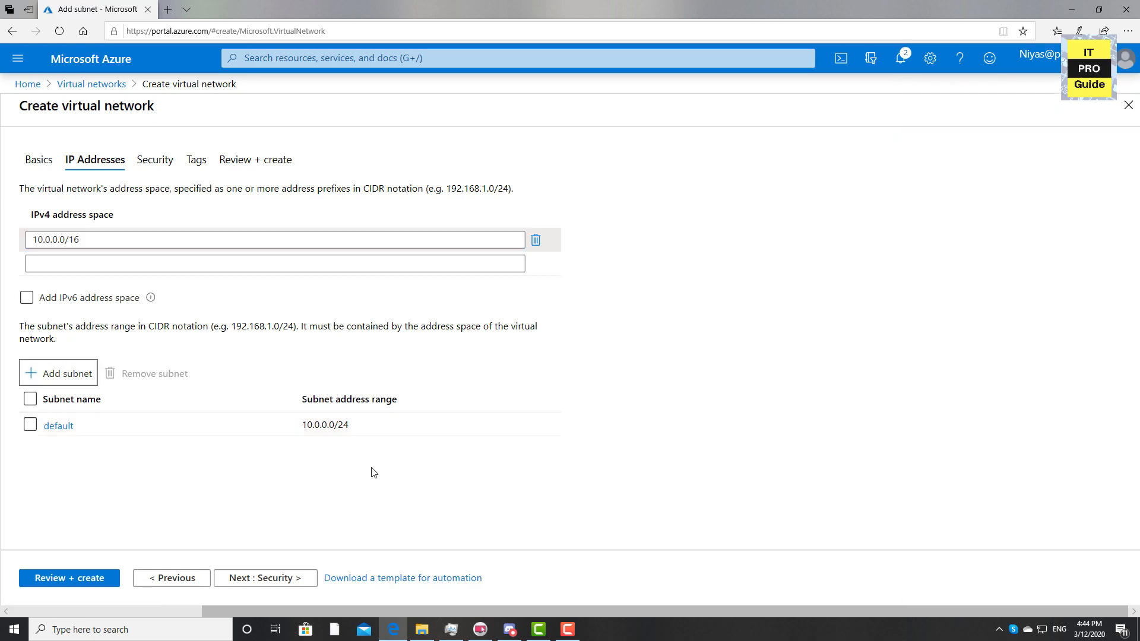
Rename the default subnet to ProductionNetworkSubnet with range 10.0.1.0/24 and save it
{"action": "left_click", "coordinate": [69, 429]}
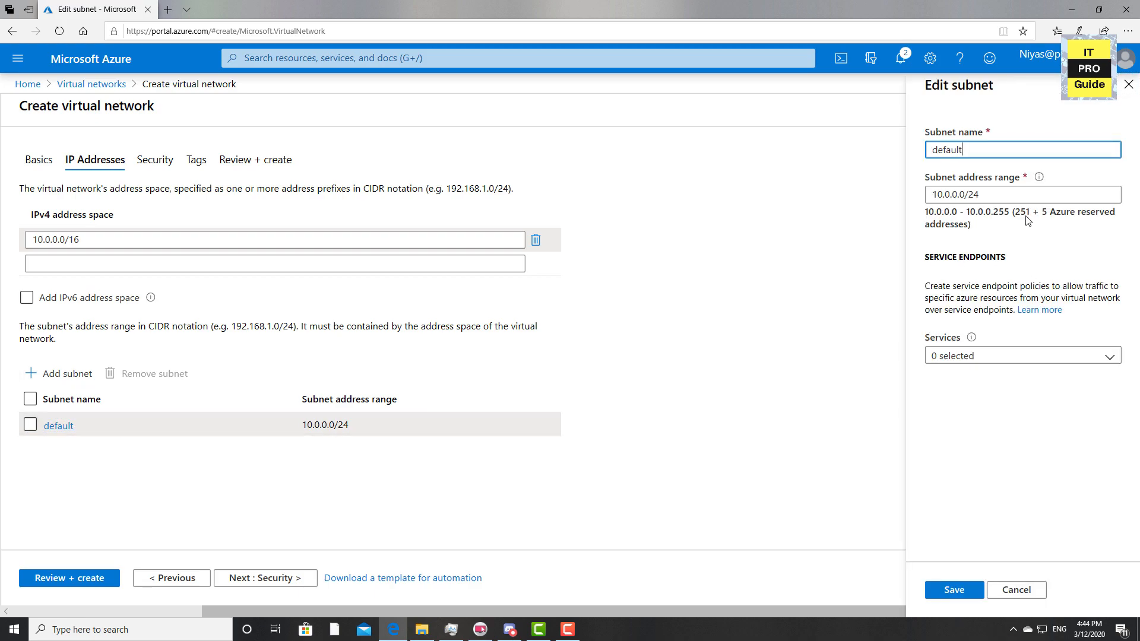
{"action": "key", "text": "ctrl+a"}
{"action": "type", "text": "ProductionNetworkSubnet"}
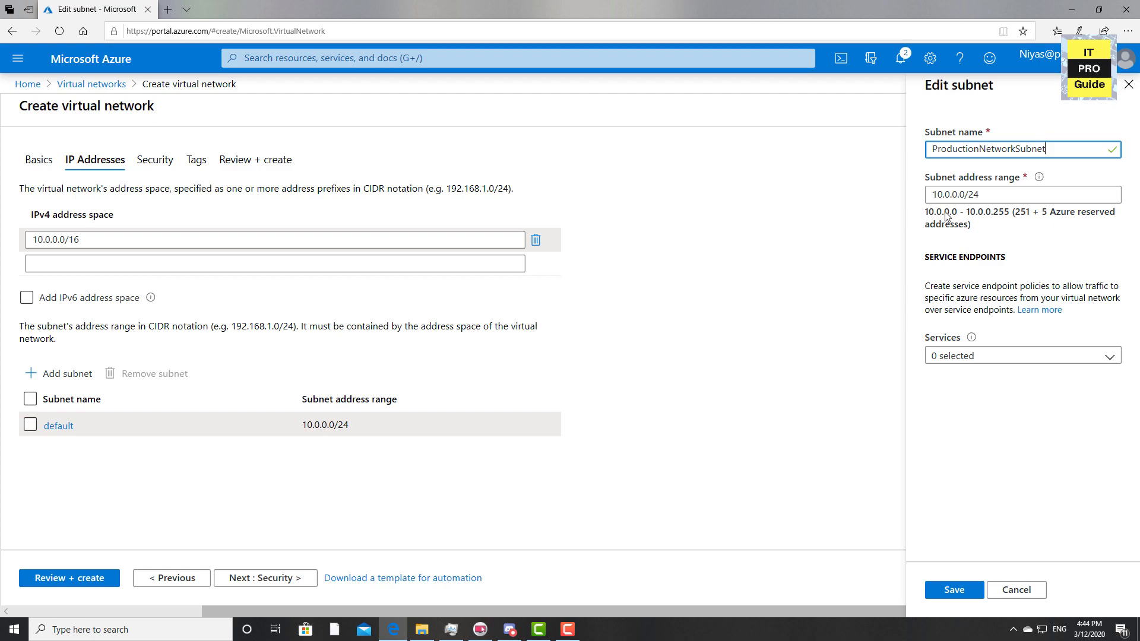
{"action": "left_click", "coordinate": [953, 195]}
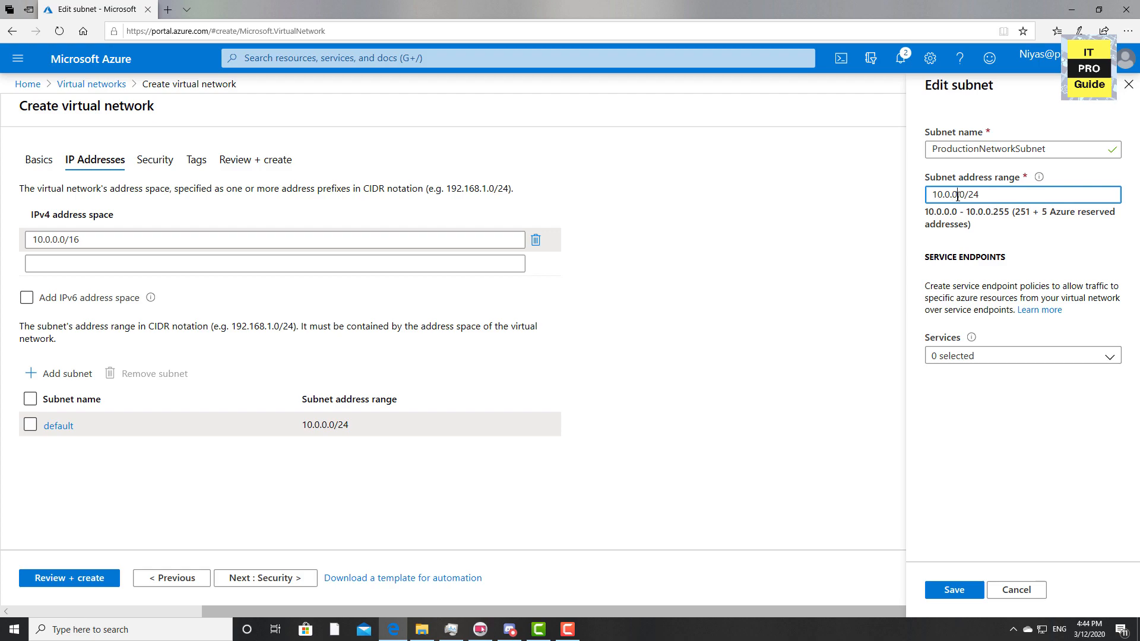
{"action": "key", "text": "BackSpace"}
{"action": "type", "text": "1"}
{"action": "left_click", "coordinate": [1082, 257]}
{"action": "left_click", "coordinate": [957, 596]}
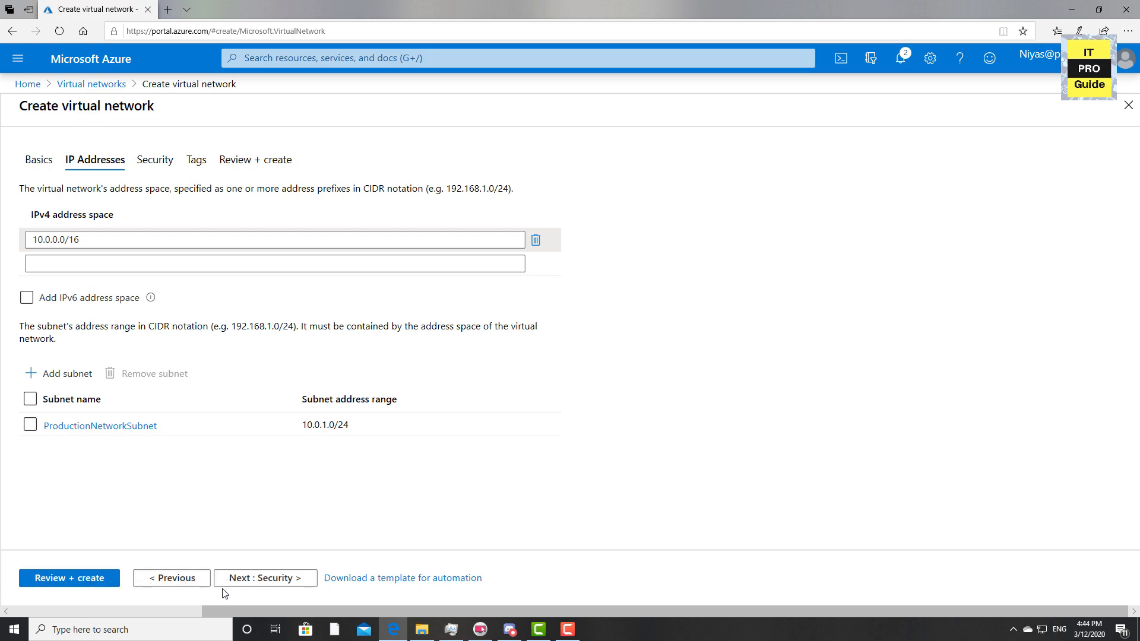
Pass through Security and Tags to review, then create vNetCloud
{"action": "left_click", "coordinate": [236, 588]}
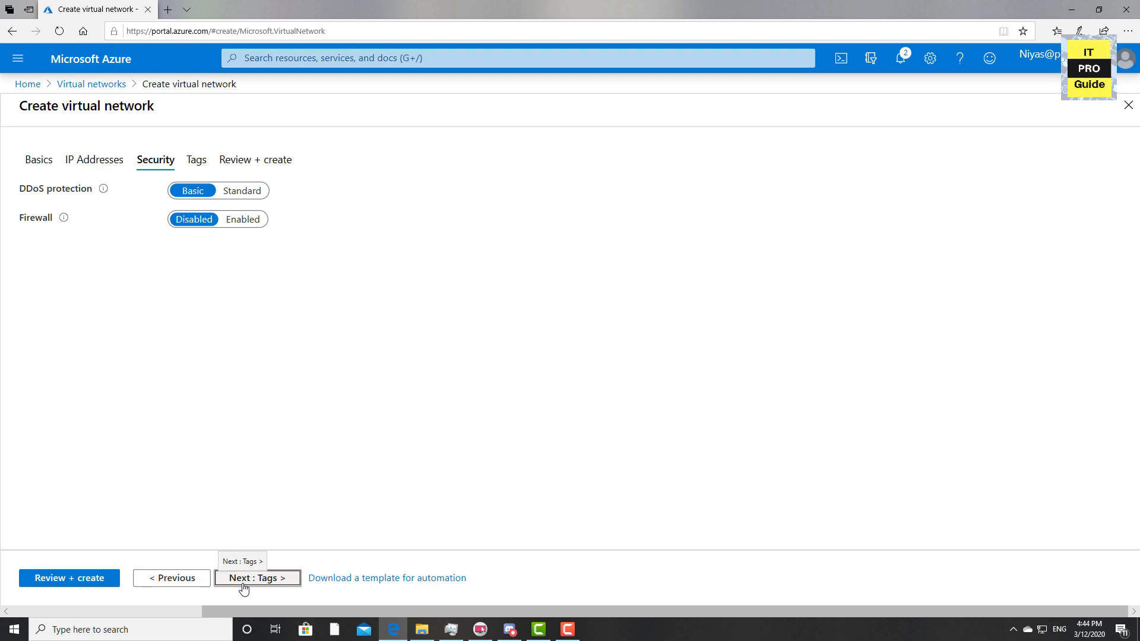
{"action": "left_click", "coordinate": [244, 587]}
{"action": "left_click", "coordinate": [290, 578]}
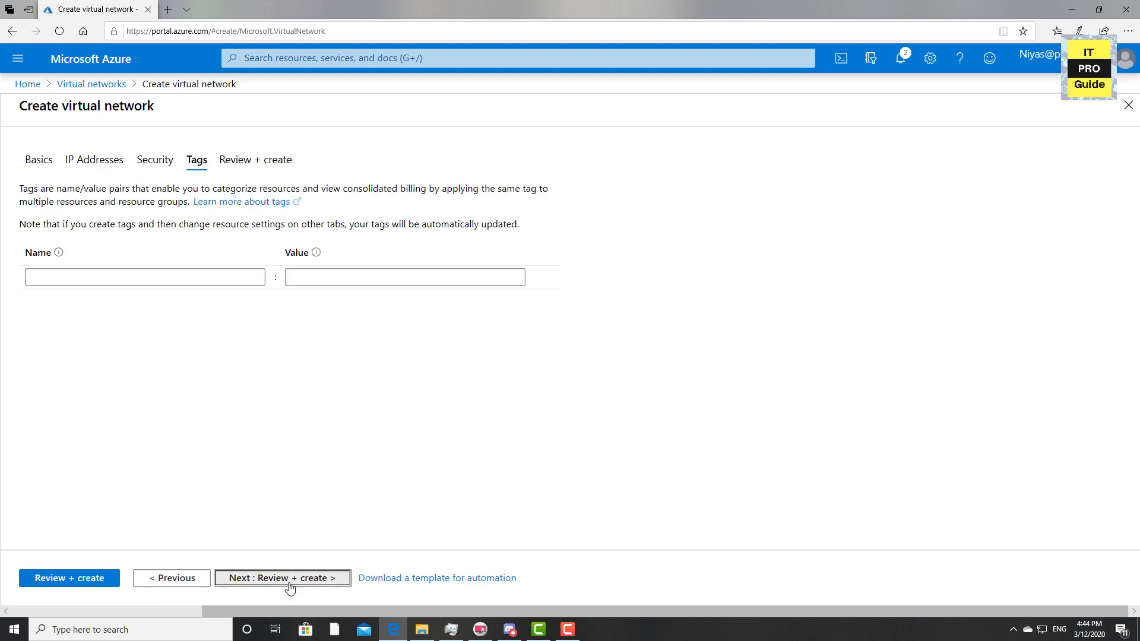
{"action": "left_click", "coordinate": [74, 579]}
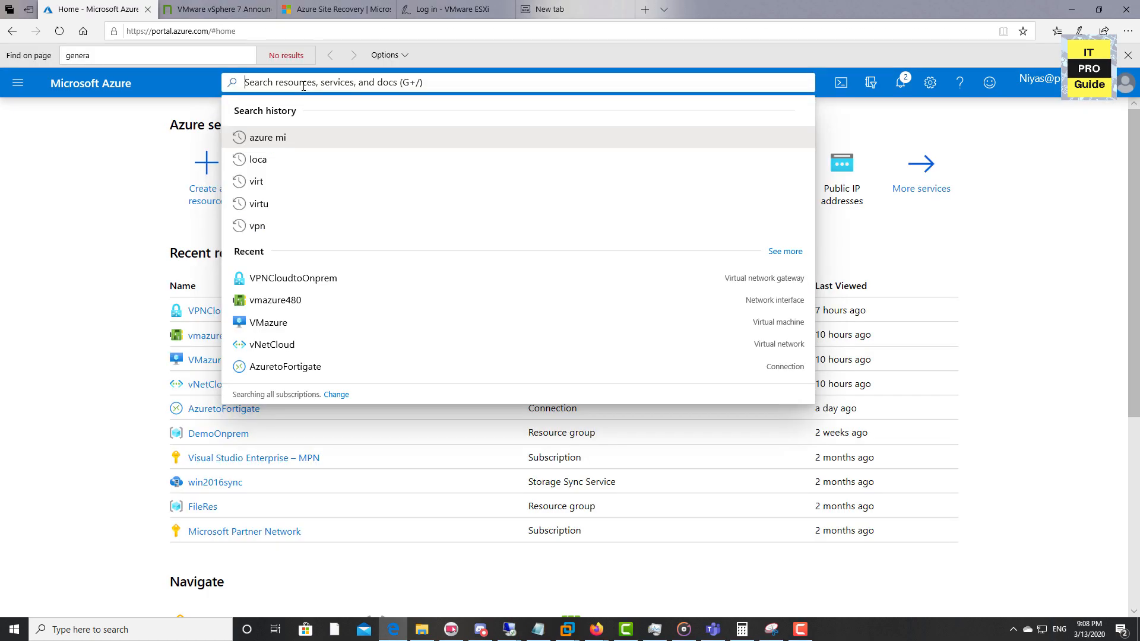
Search 'recover' and start a new Recovery Services vault under Backup and Site Recovery
{"action": "type", "text": "recover"}
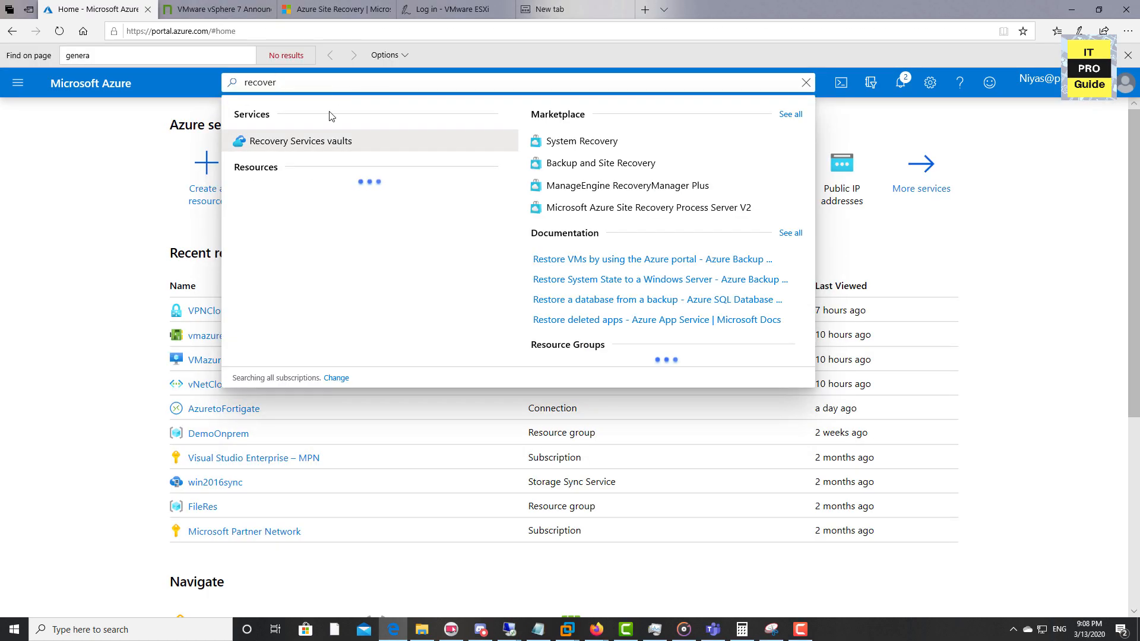
{"action": "left_click", "coordinate": [627, 171]}
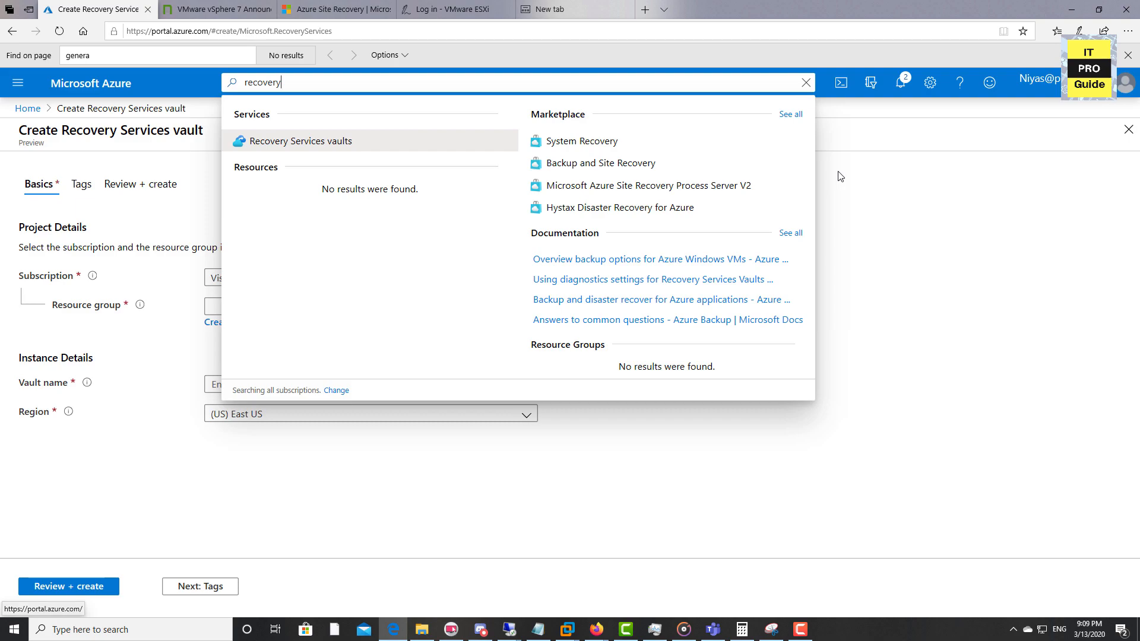
{"action": "left_click", "coordinate": [892, 180]}
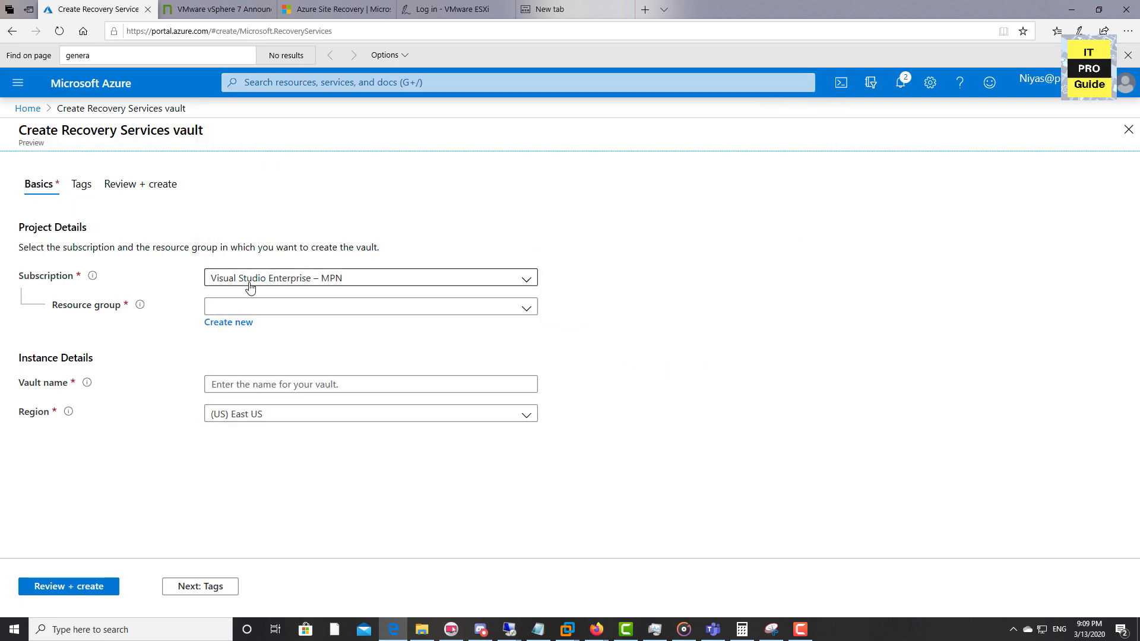
Name the vault MigrationVault in resource group CloudRG, then review and create it
{"action": "left_click", "coordinate": [326, 308]}
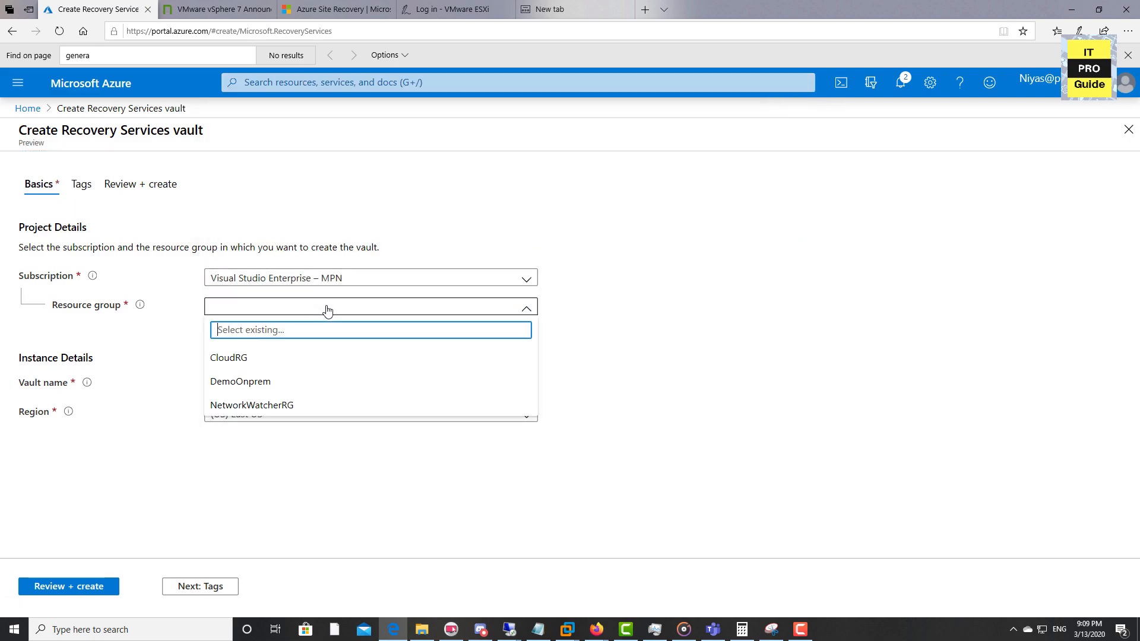
{"action": "left_click", "coordinate": [235, 369]}
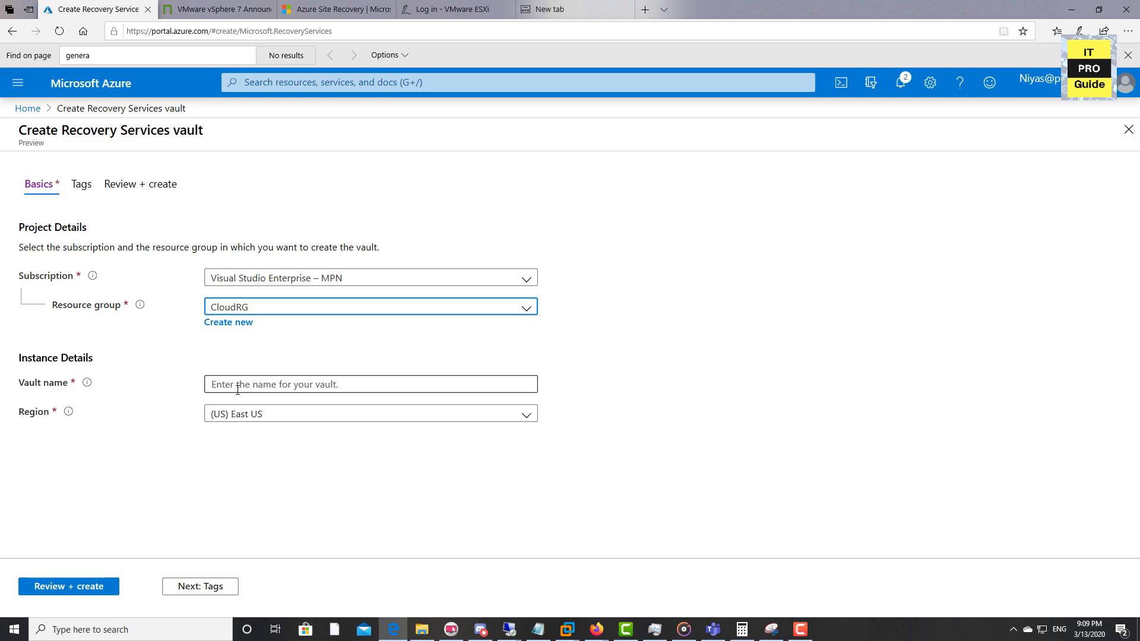
{"action": "left_click", "coordinate": [238, 390]}
{"action": "type", "text": "MigrationVault"}
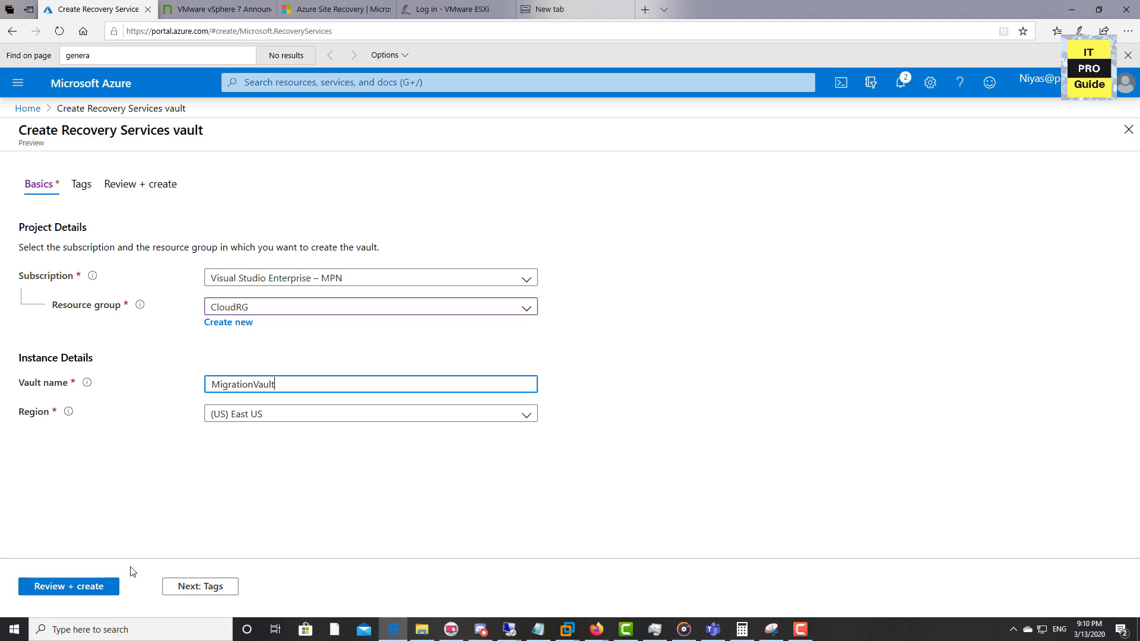
{"action": "left_click", "coordinate": [78, 588]}
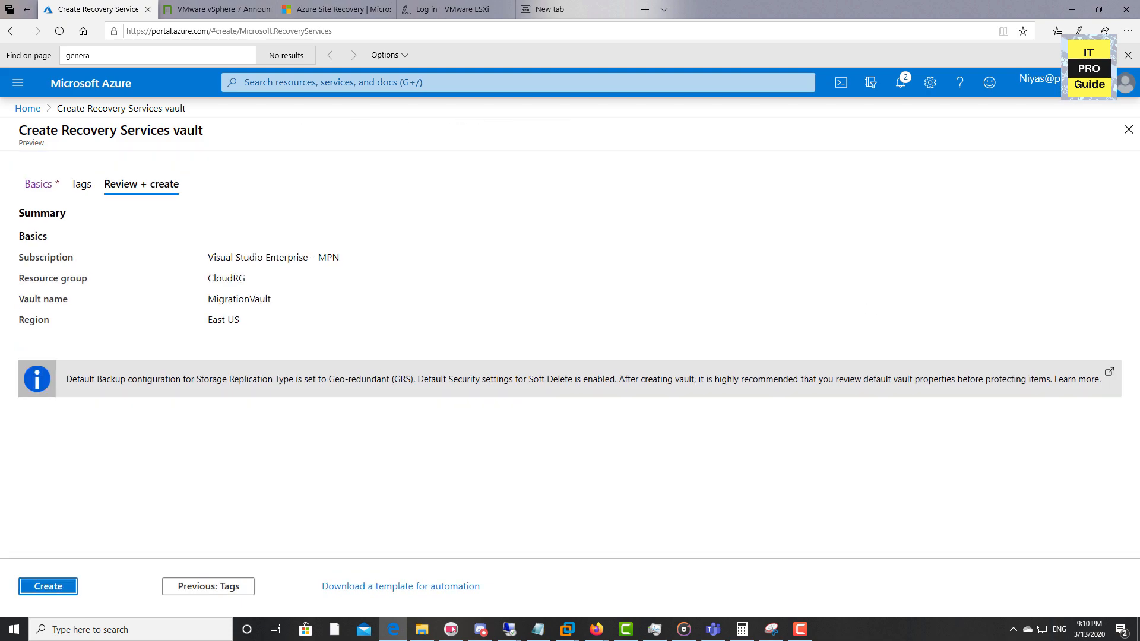
{"action": "key", "text": "alt+Tab"}
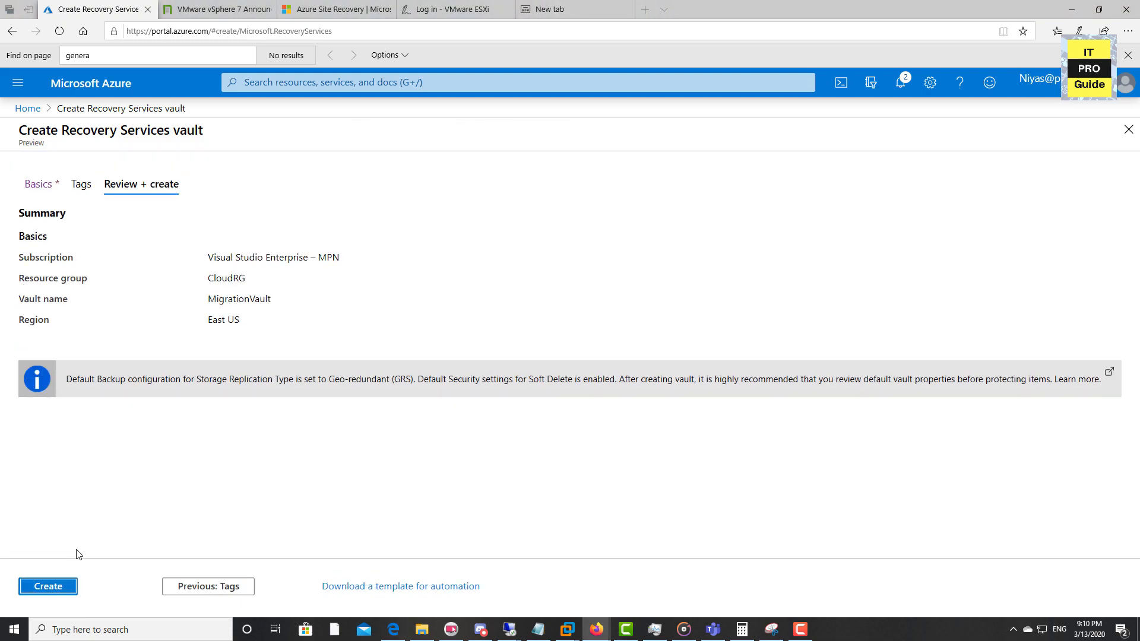
{"action": "left_click", "coordinate": [75, 597]}
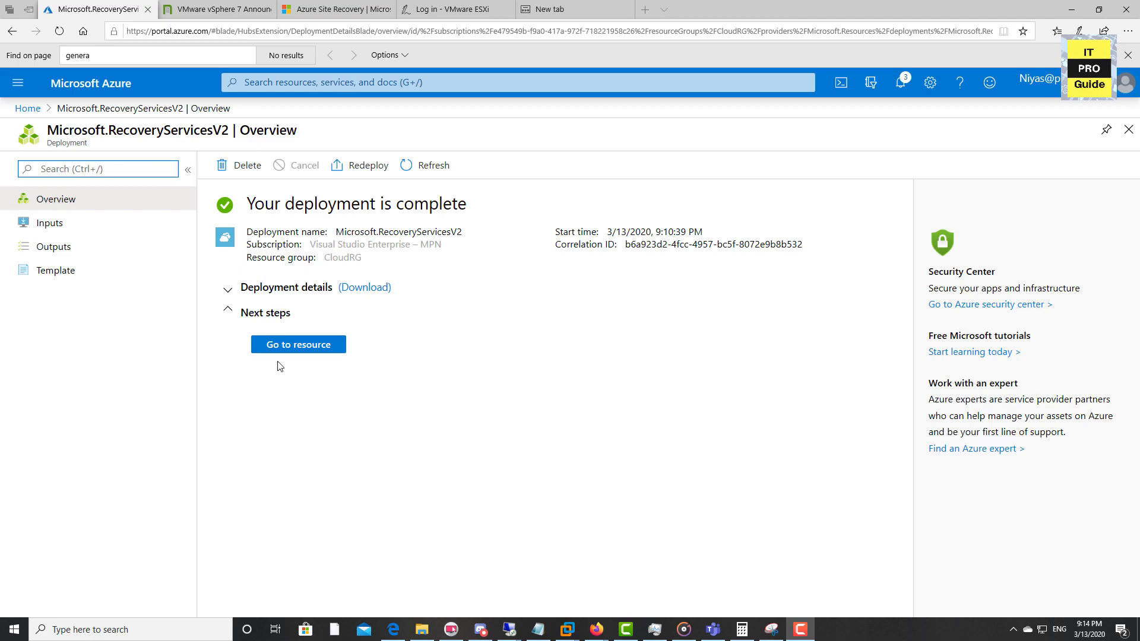
Open the MigrationVault resource once its deployment completes
{"action": "left_click", "coordinate": [292, 349]}
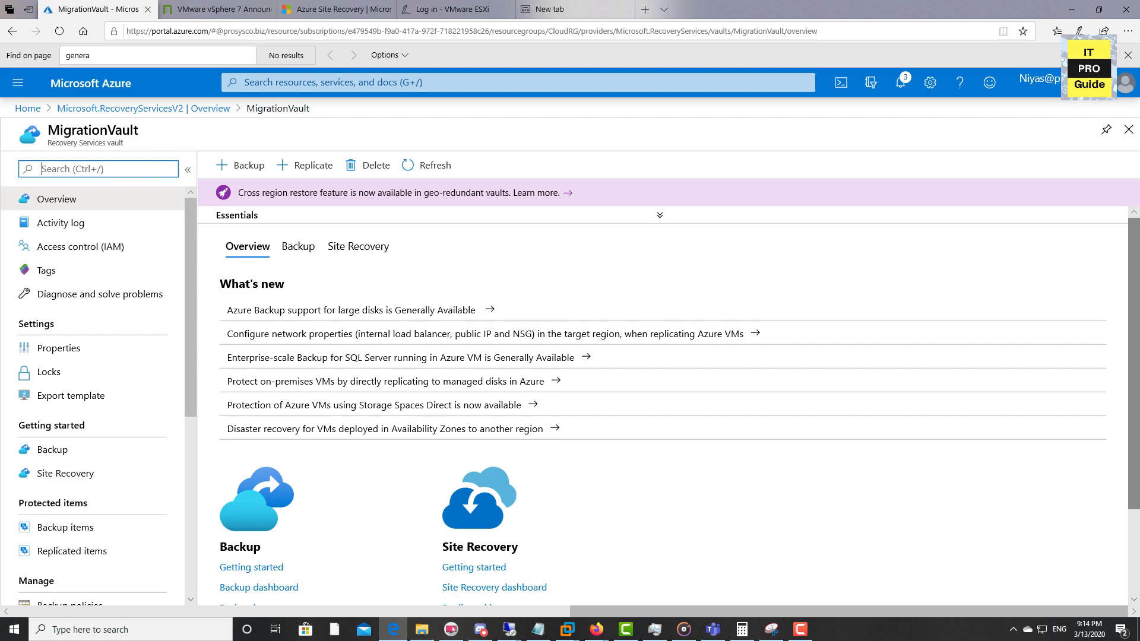
{"action": "key", "text": "alt+Tab"}
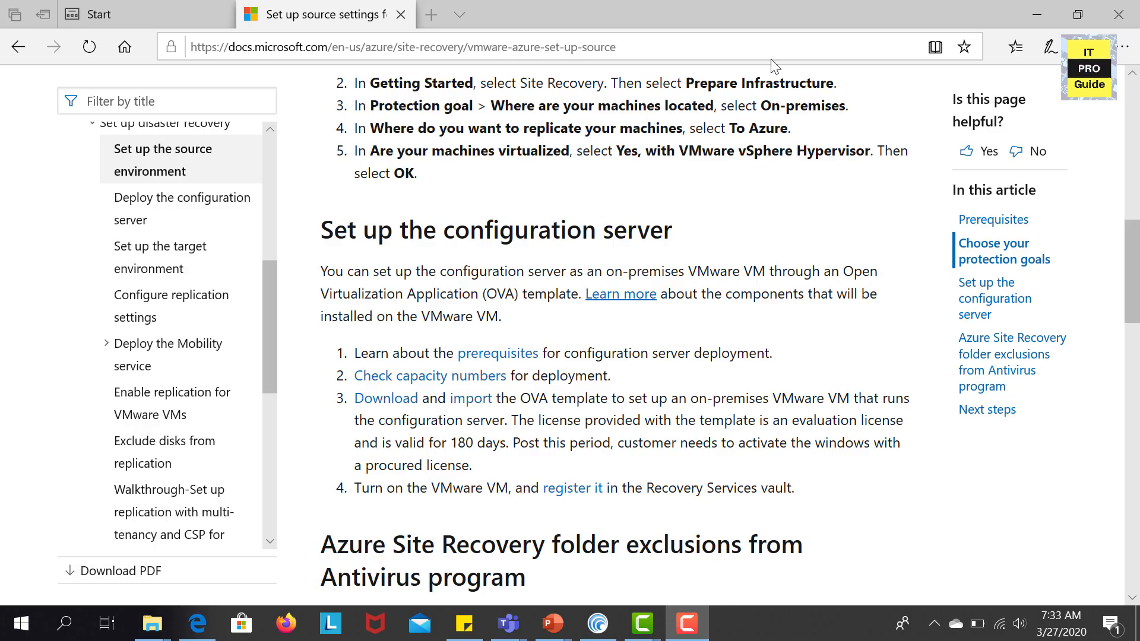
Download the MicrosoftAzureSiteRecoveryConfigurationServer.ova template from the Microsoft Download Center link
{"action": "left_click", "coordinate": [402, 405]}
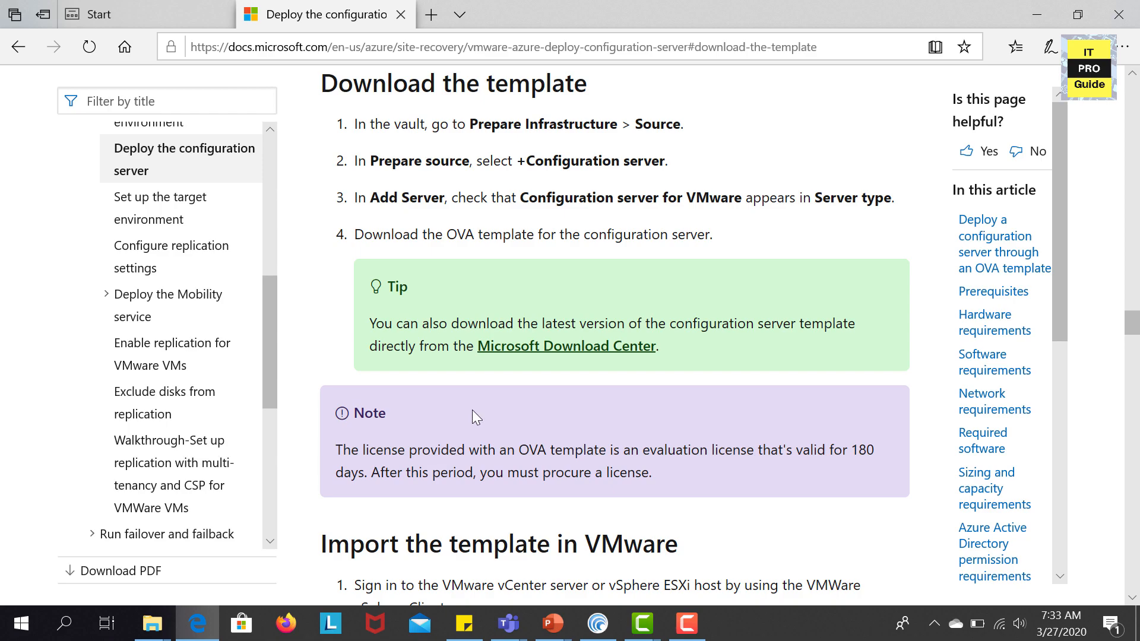
{"action": "left_click", "coordinate": [608, 348]}
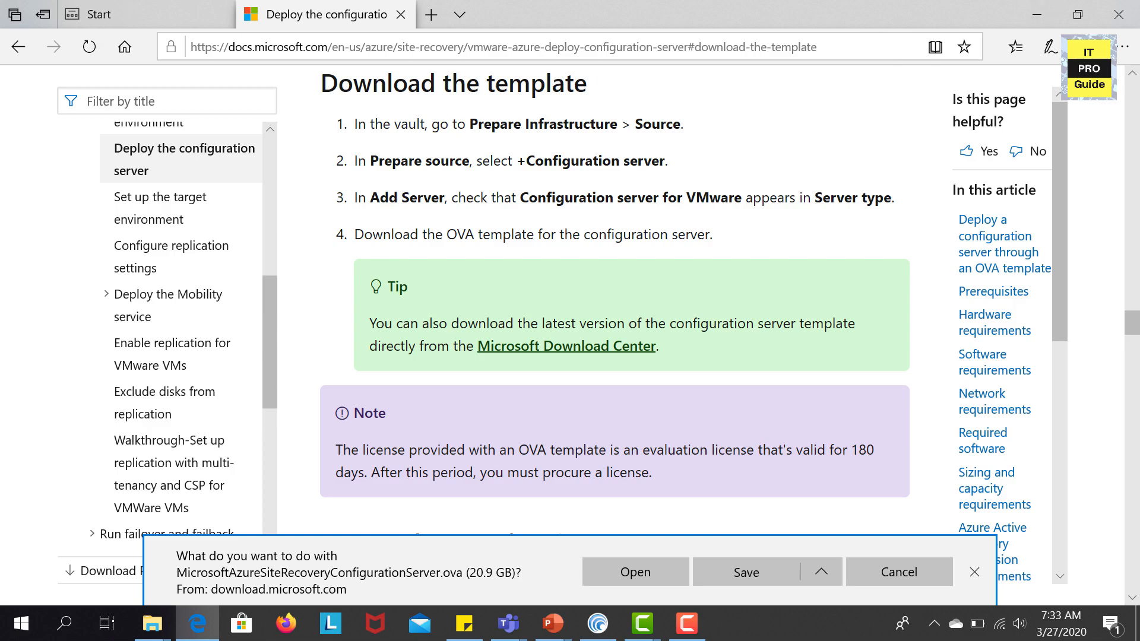
{"action": "key", "text": "F9"}
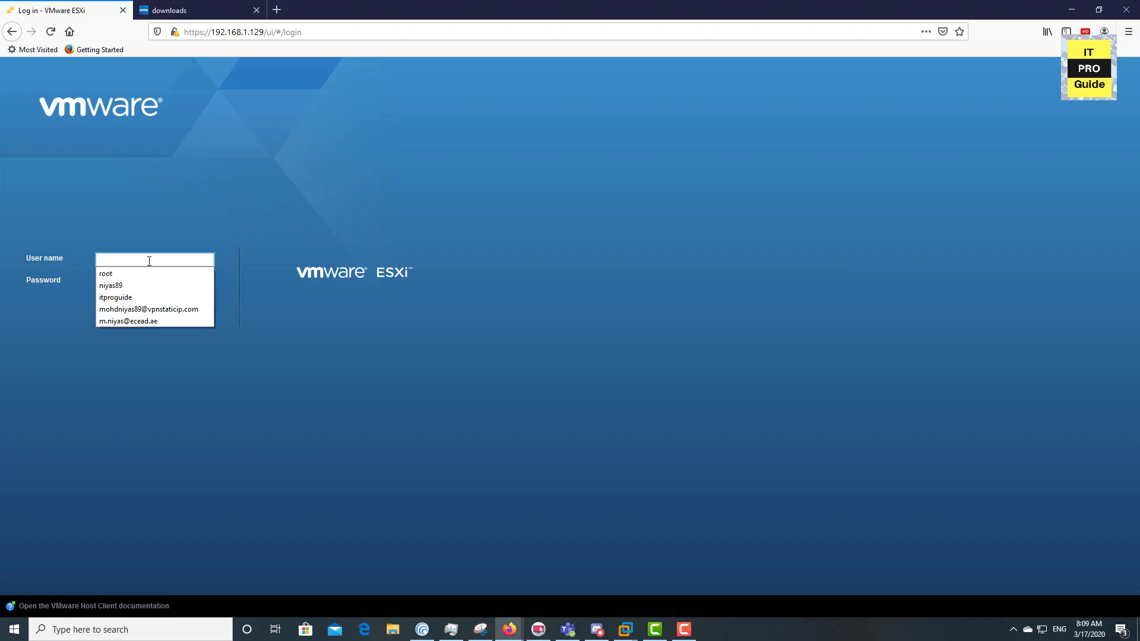
Log in to the ESXi host with the saved administrator account, declining to save the login
{"action": "key", "text": "Down"}
{"action": "key", "text": "Tab"}
{"action": "type", "text": "•••••••"}
{"action": "key", "text": "Return"}
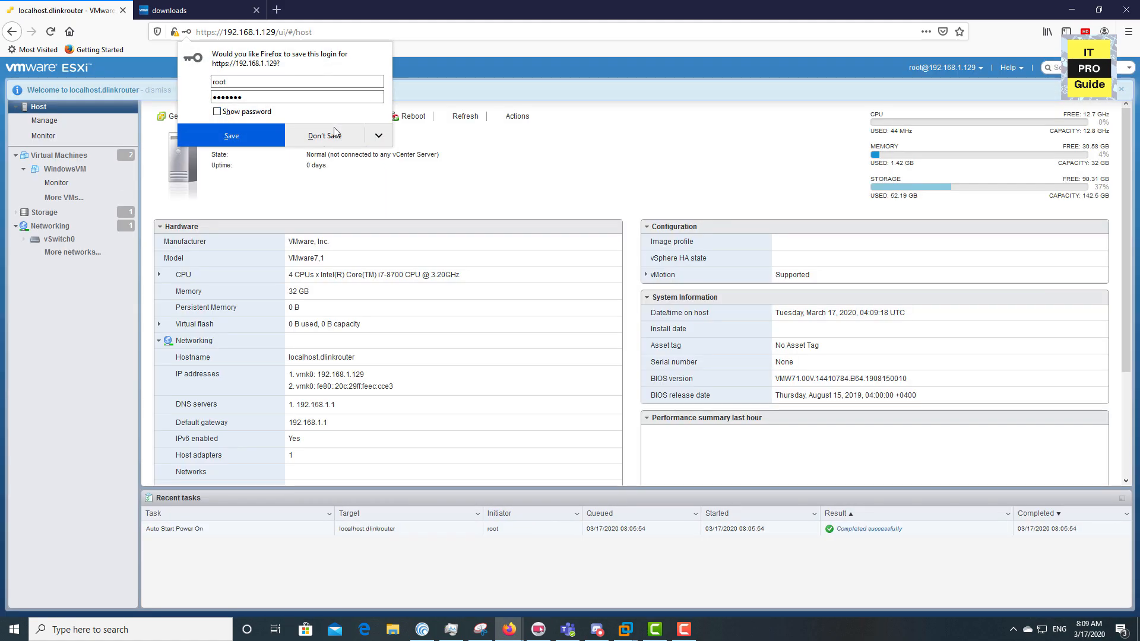
{"action": "left_click", "coordinate": [334, 132]}
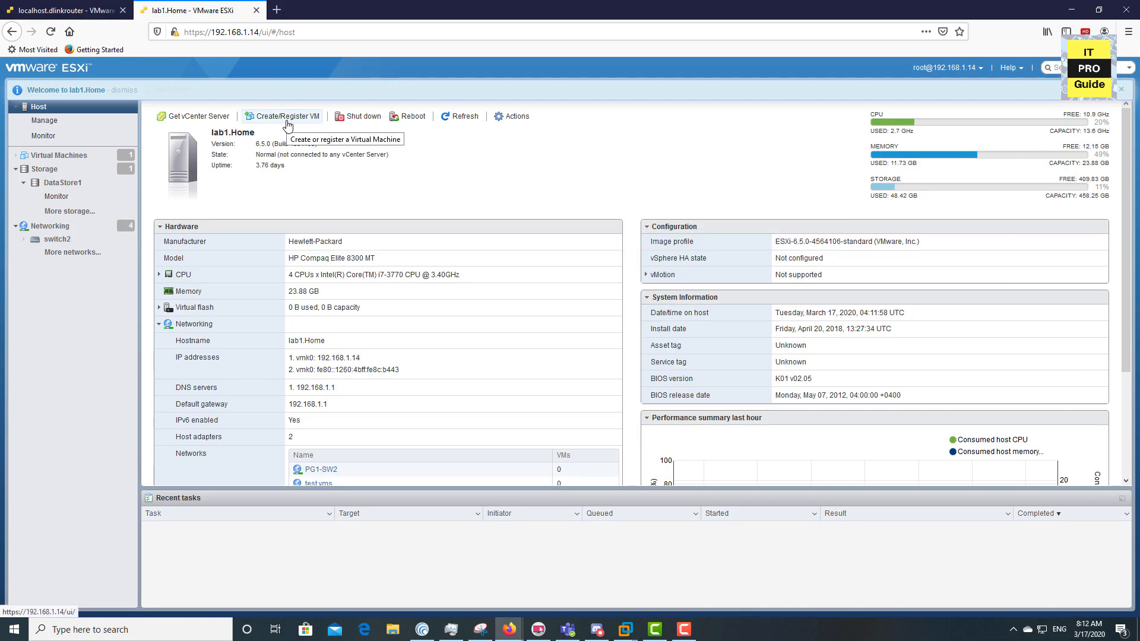
From Virtual Machines, start a new VM deployed from an OVF or OVA file
{"action": "left_click", "coordinate": [59, 155]}
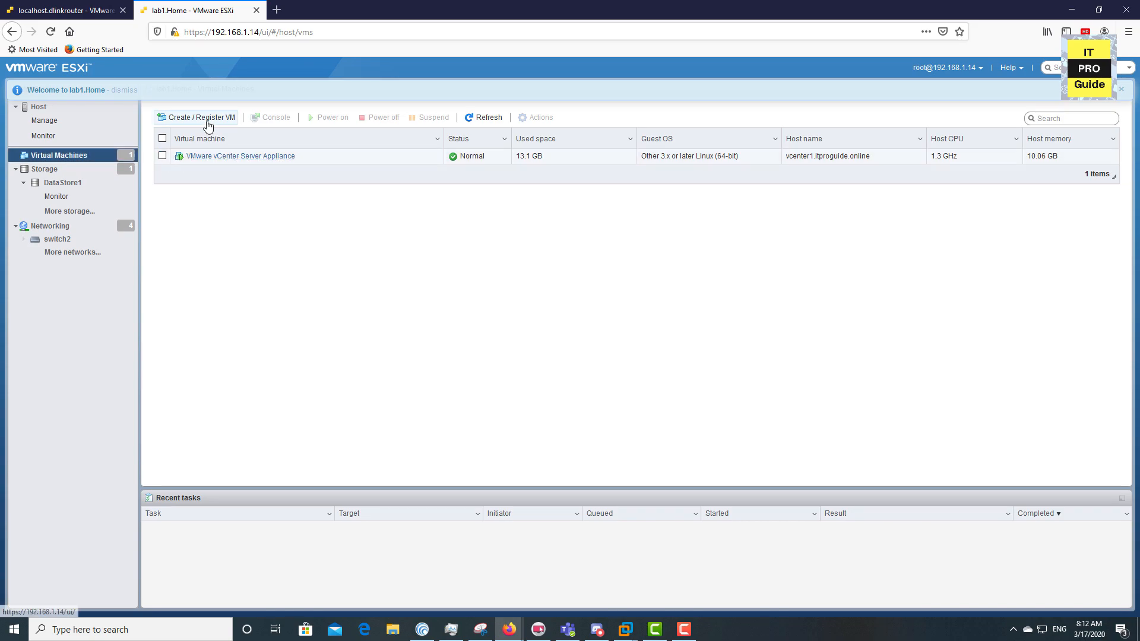
{"action": "left_click", "coordinate": [208, 122]}
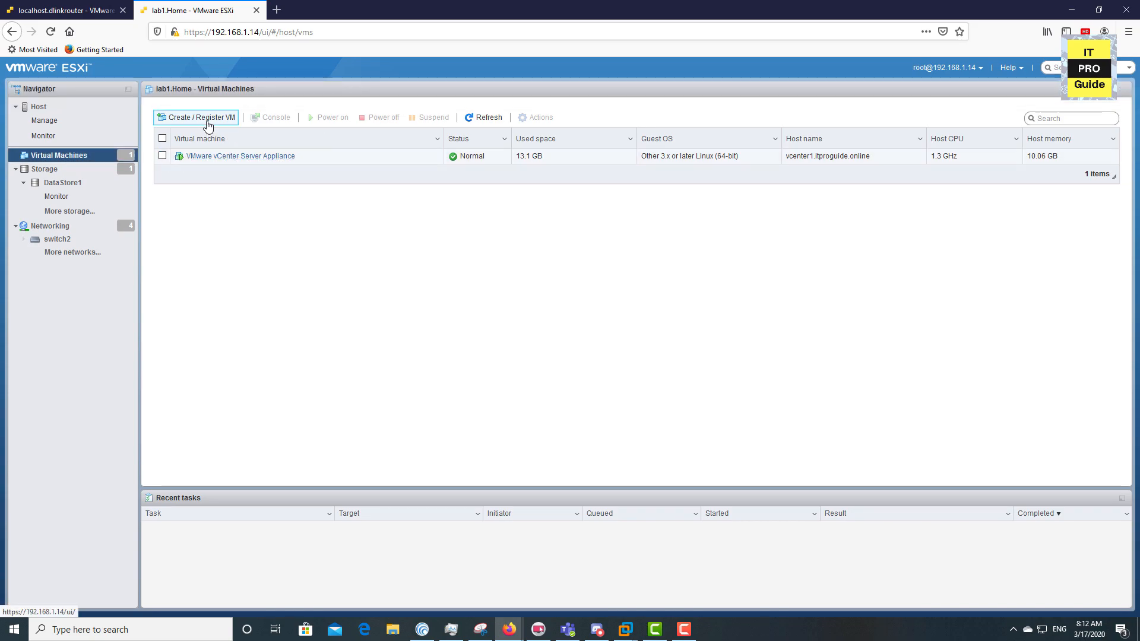
{"action": "left_click", "coordinate": [483, 254]}
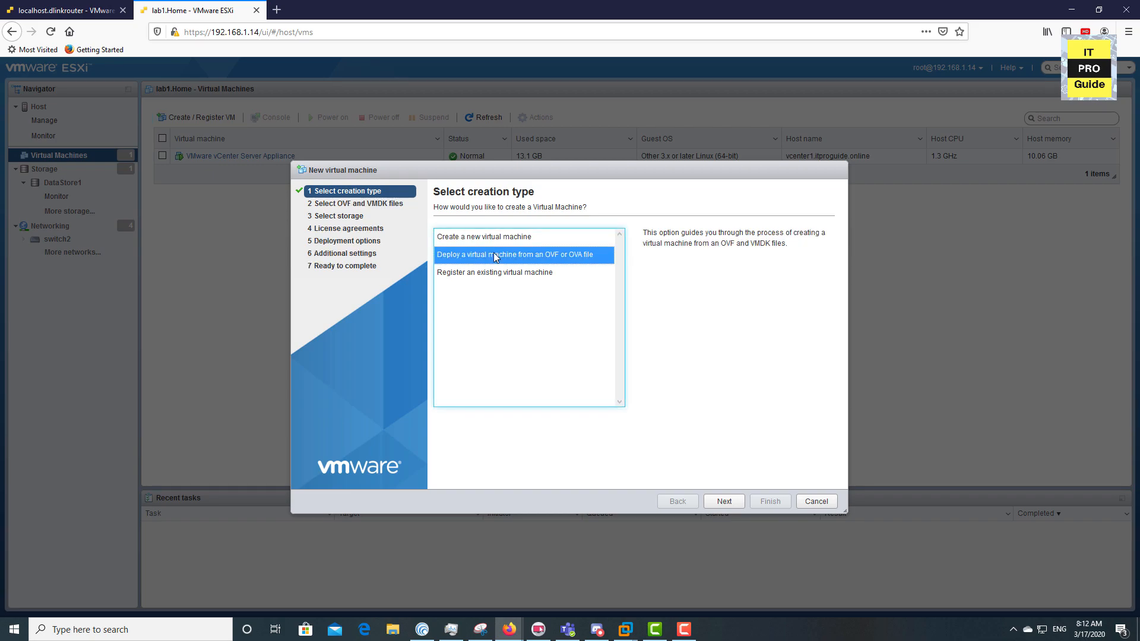
Name the virtual machine WindowsVM and select the Azure Site Recovery OVA from SSD Storage (D:)
{"action": "left_click", "coordinate": [726, 501]}
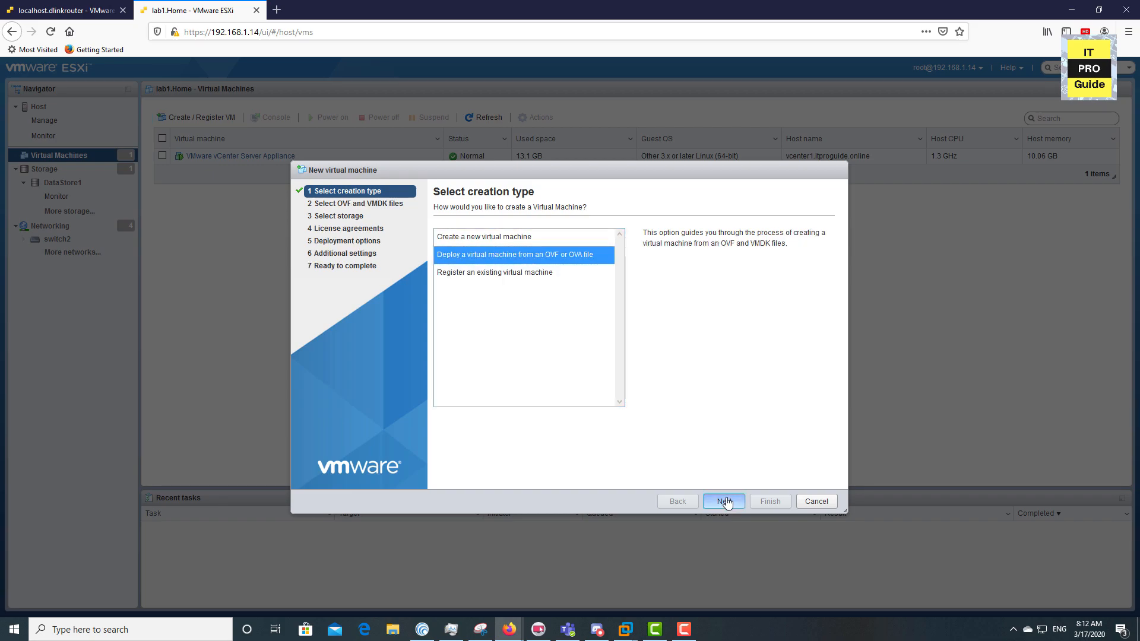
{"action": "left_click", "coordinate": [592, 246]}
{"action": "type", "text": "WindowsVM"}
{"action": "left_click", "coordinate": [647, 428]}
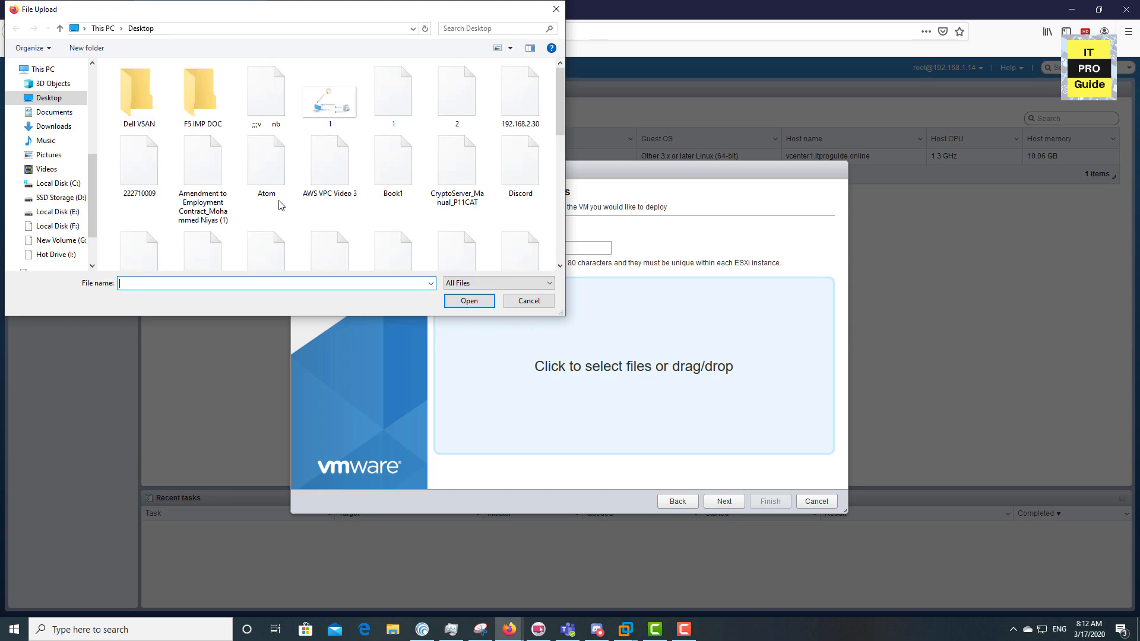
{"action": "left_click", "coordinate": [66, 211]}
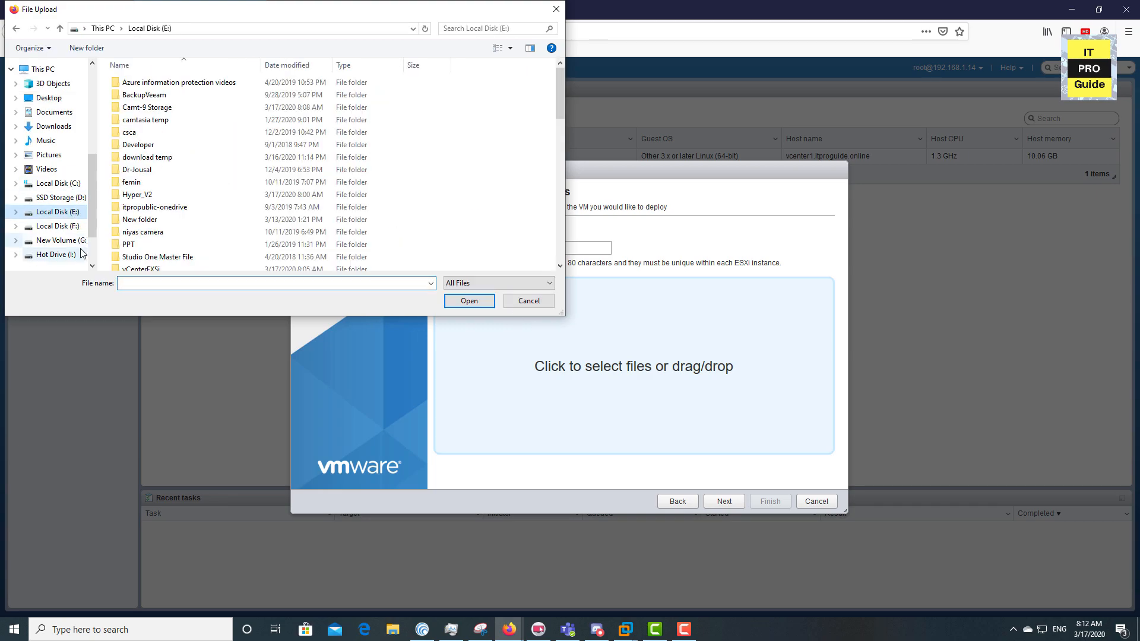
{"action": "left_click", "coordinate": [59, 197]}
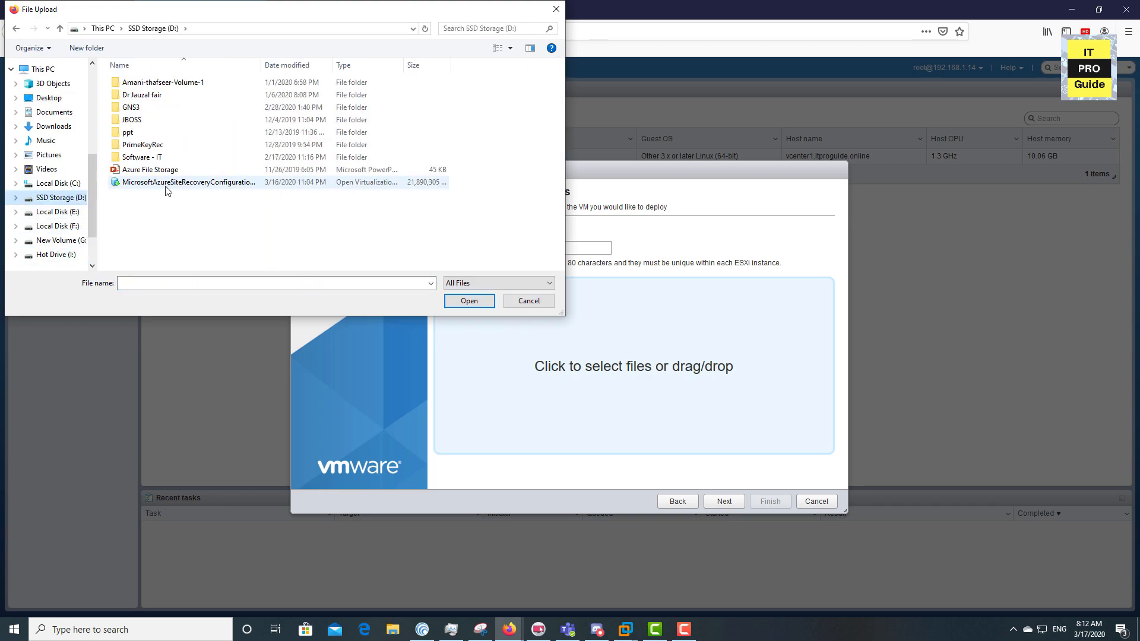
{"action": "double_click", "coordinate": [166, 186]}
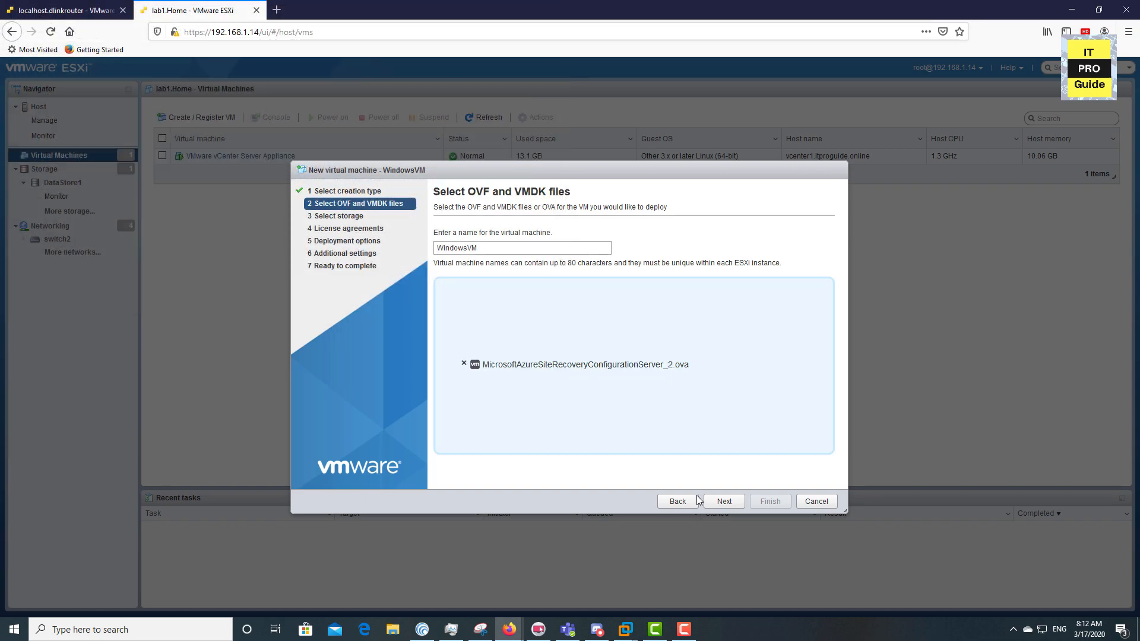
Keep DataStore1 storage, map the network to VM Network, and reach the review page
{"action": "left_click", "coordinate": [738, 509]}
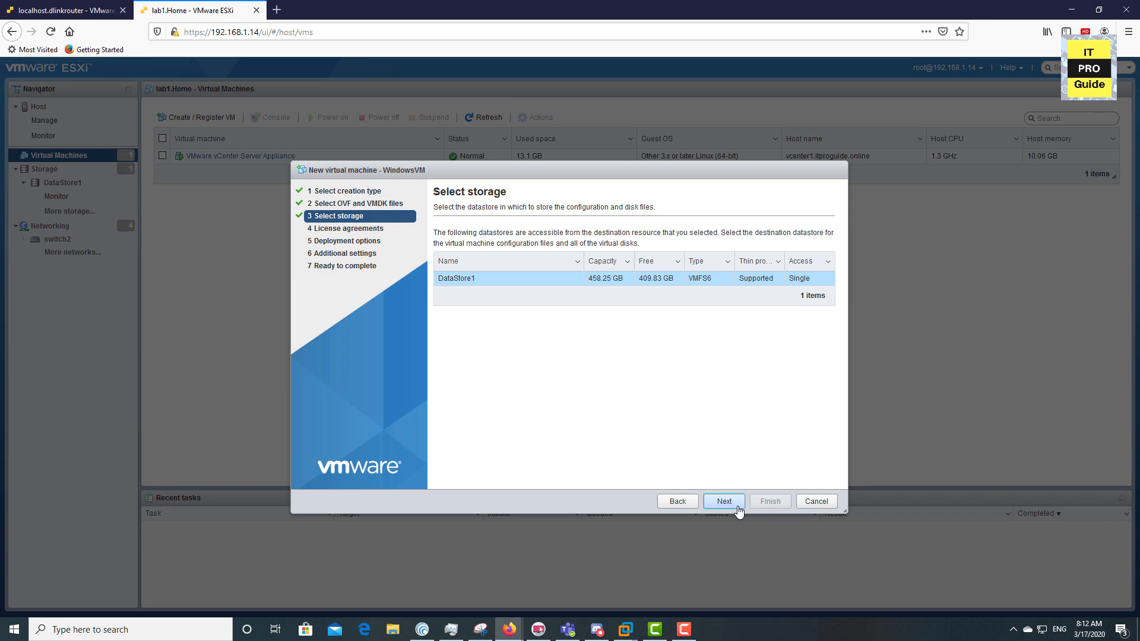
{"action": "left_click", "coordinate": [738, 509]}
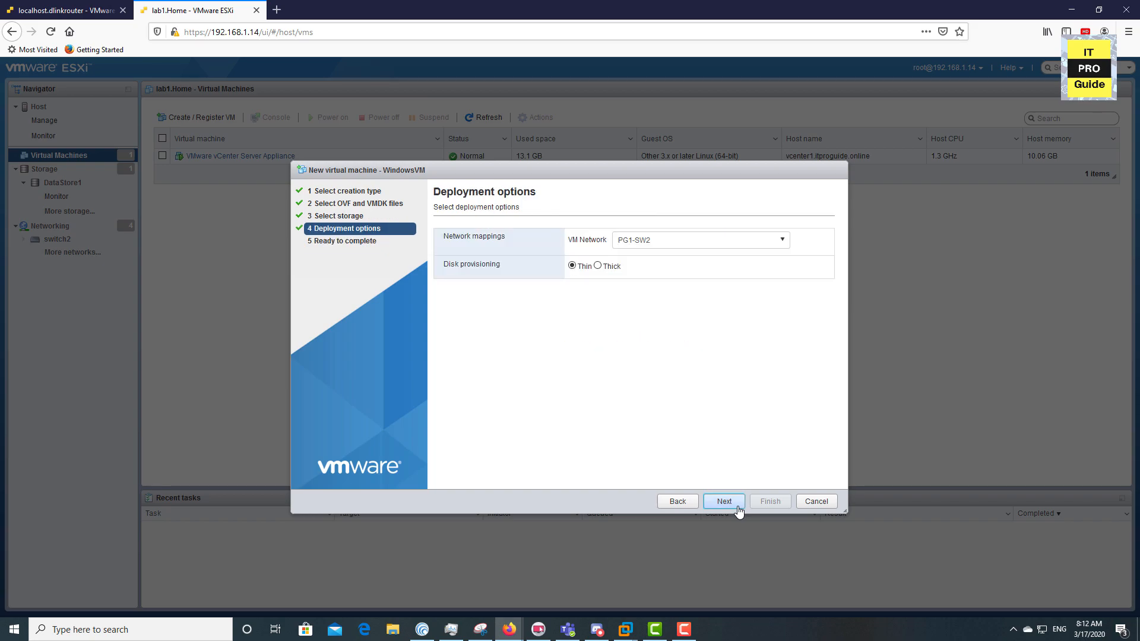
{"action": "left_click", "coordinate": [753, 248]}
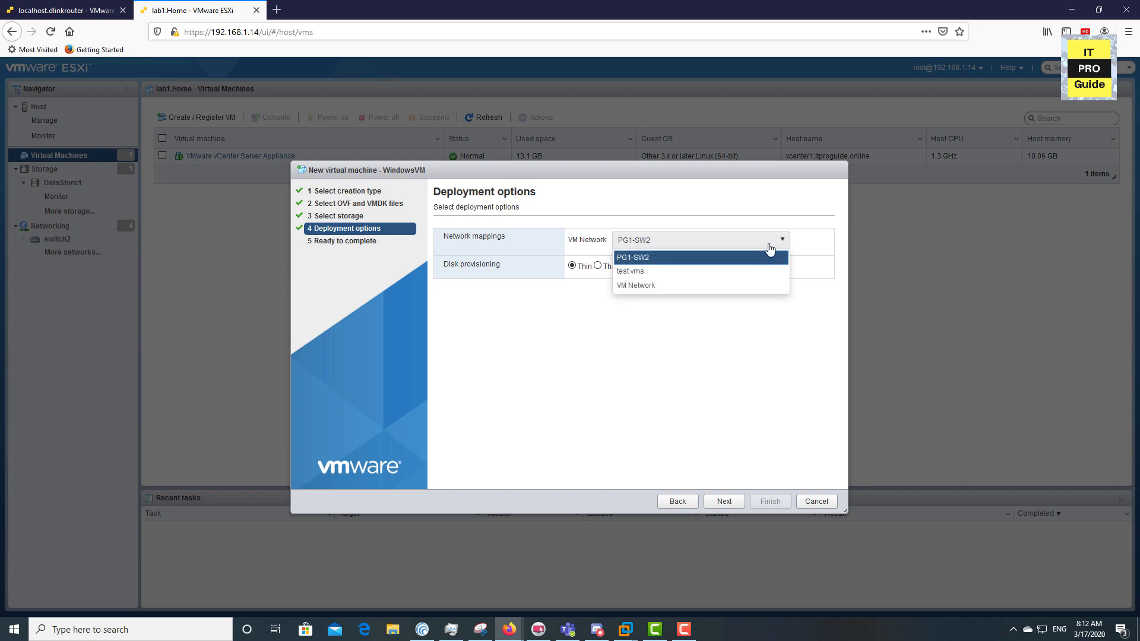
{"action": "left_click", "coordinate": [721, 284]}
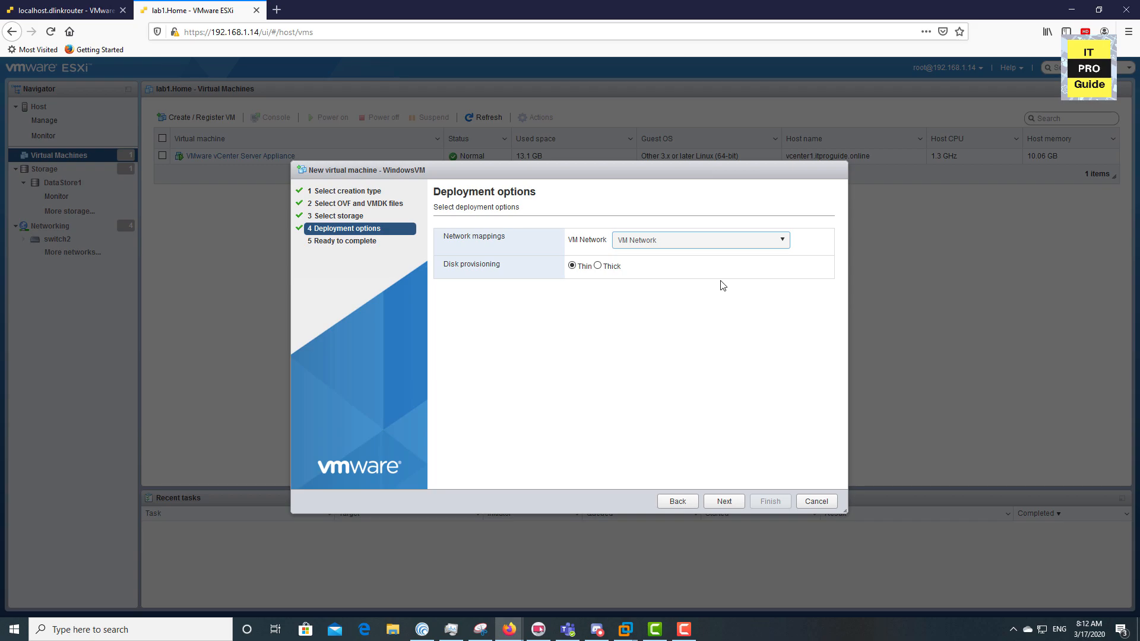
{"action": "left_click", "coordinate": [722, 503]}
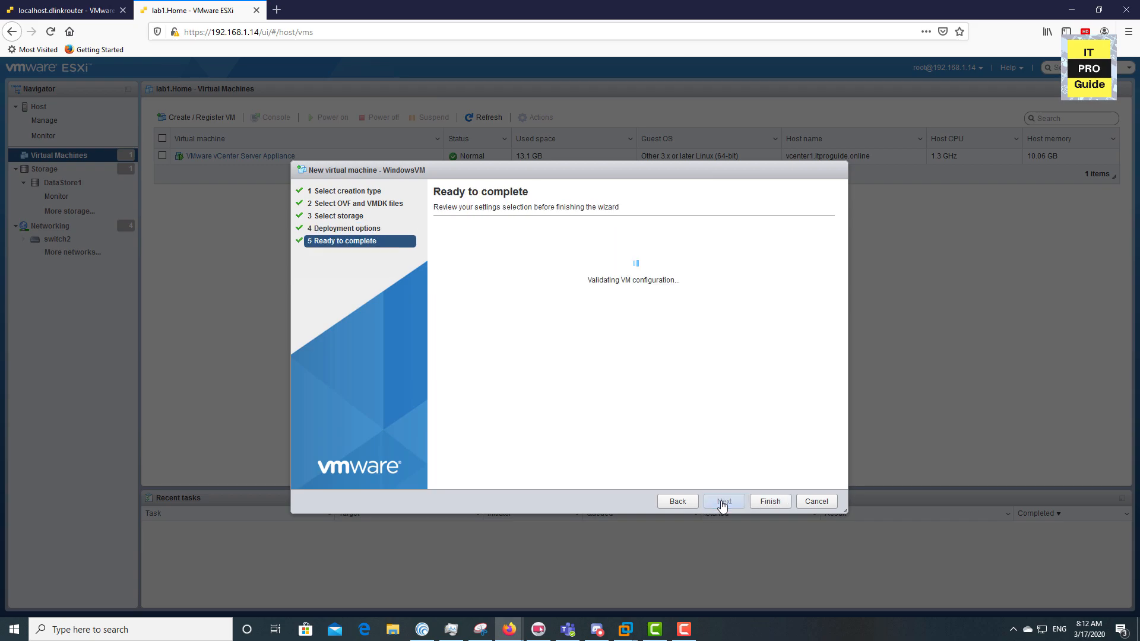
Deploy WindowsVM, then send Ctrl+Alt+Delete to its console and sign in with the Administrator password
{"action": "left_click", "coordinate": [772, 503]}
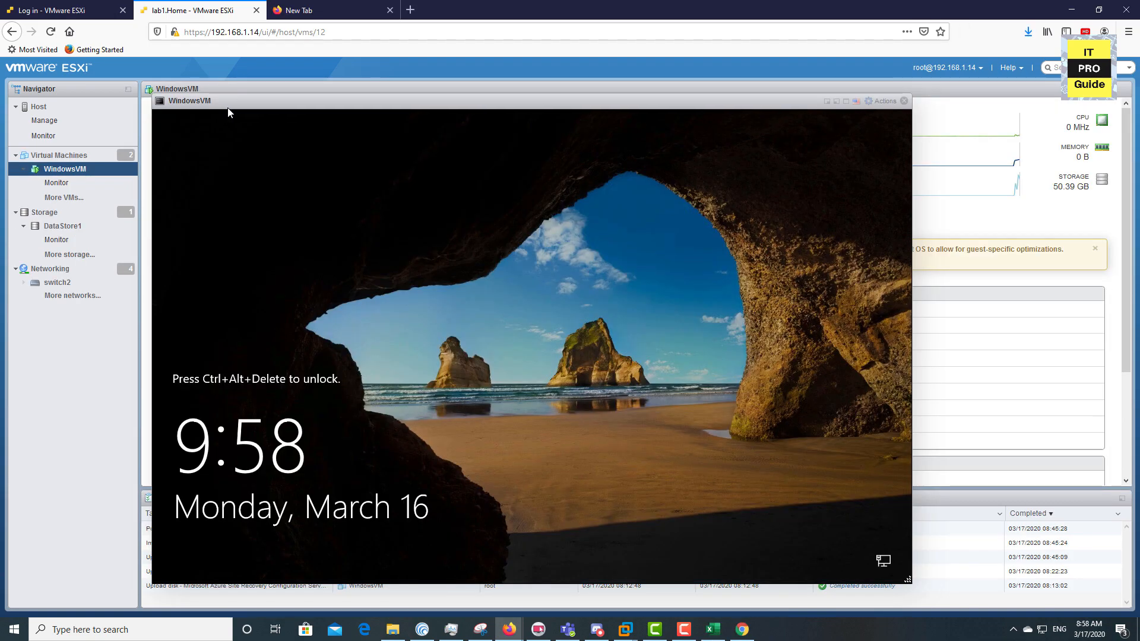
{"action": "right_click", "coordinate": [238, 132]}
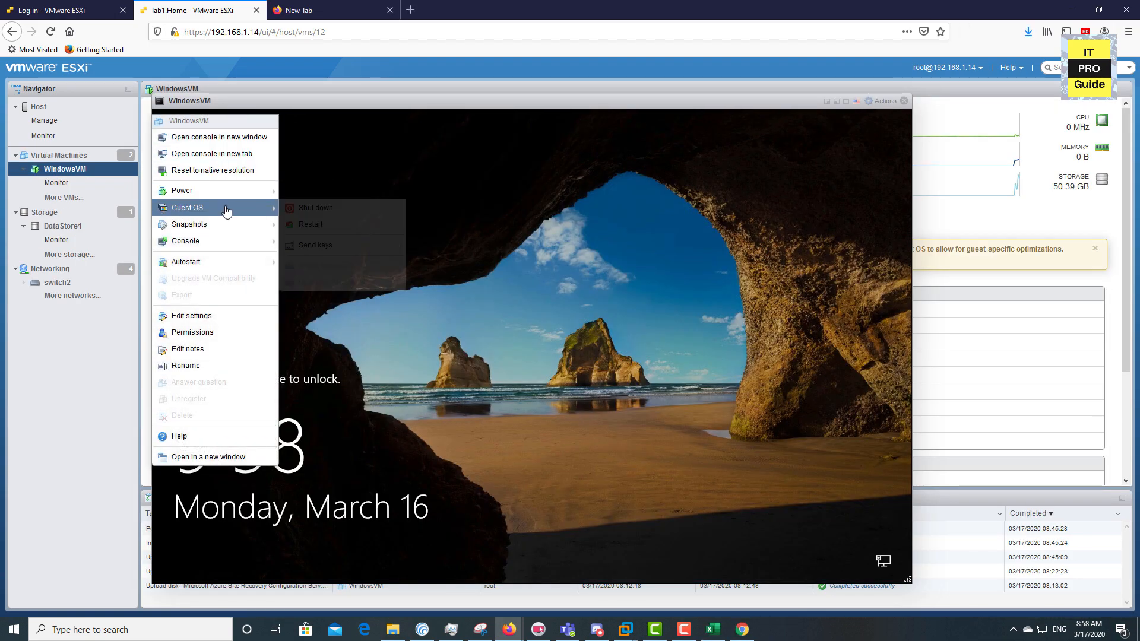
{"action": "mouse_move", "coordinate": [231, 199]}
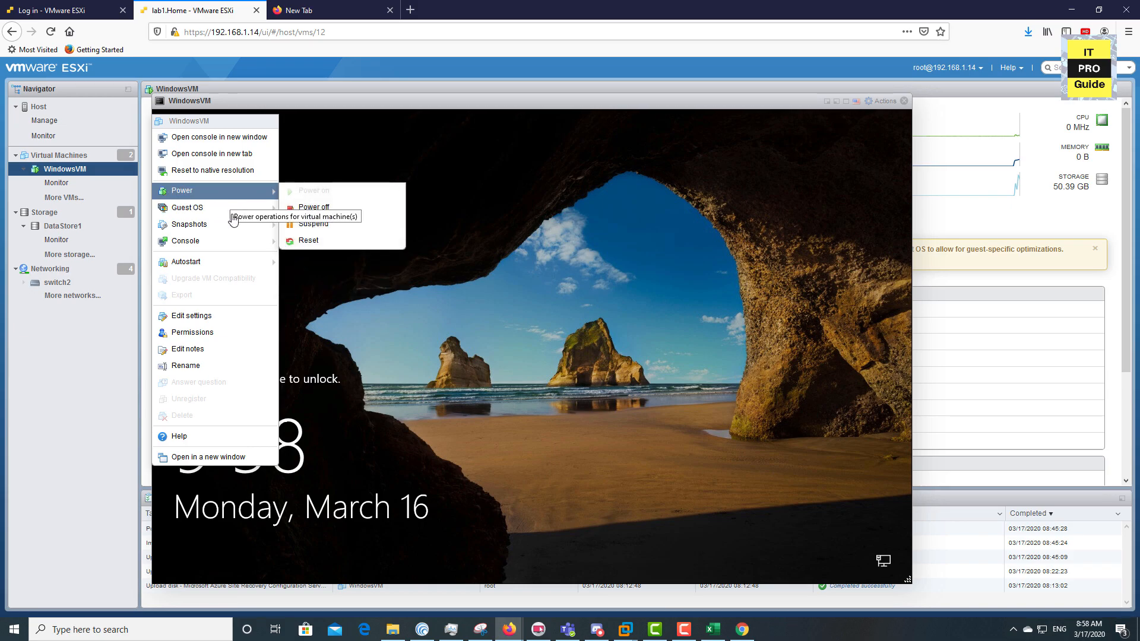
{"action": "left_click", "coordinate": [315, 241]}
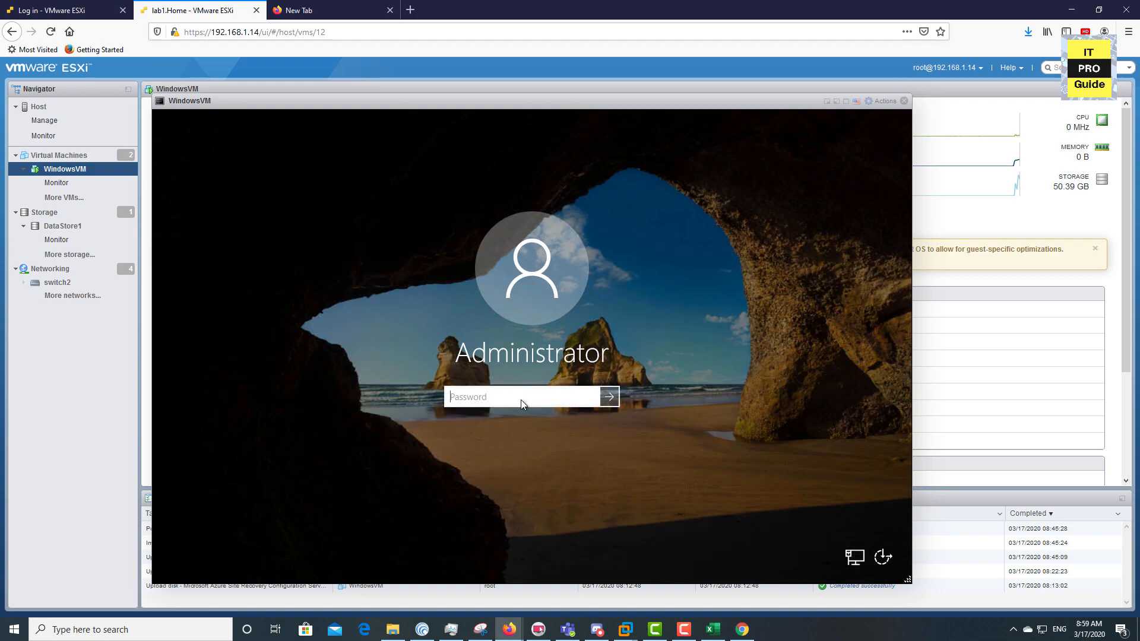
{"action": "type", "text": "•••"}
{"action": "key", "text": "Return"}
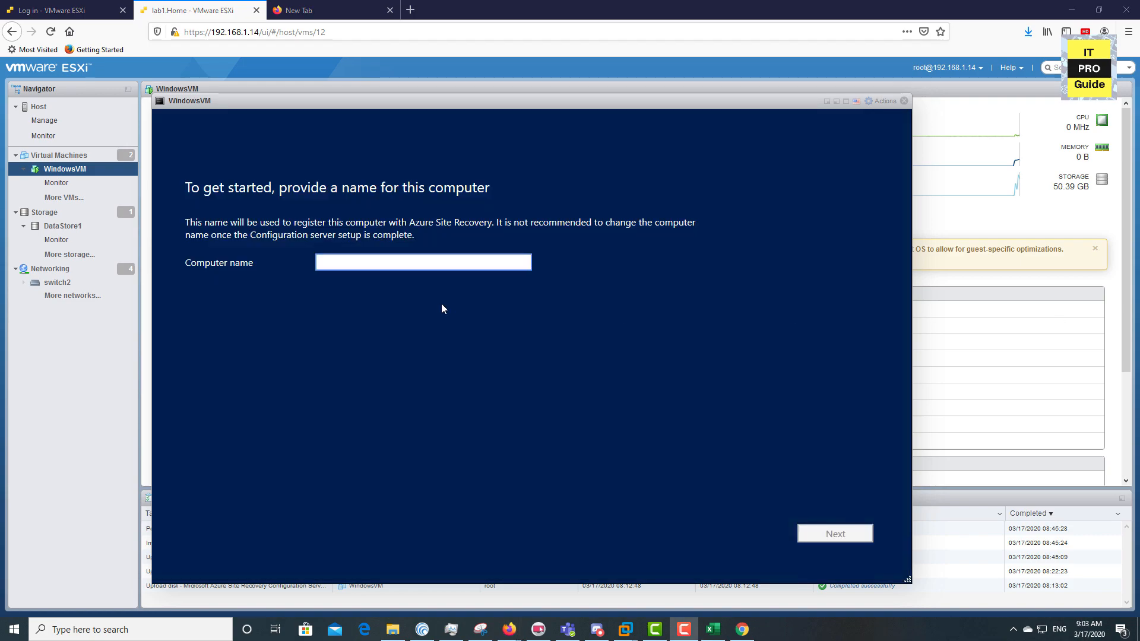
Enter WindowsVMRec as the configuration server's computer name and continue
{"action": "type", "text": "W"}
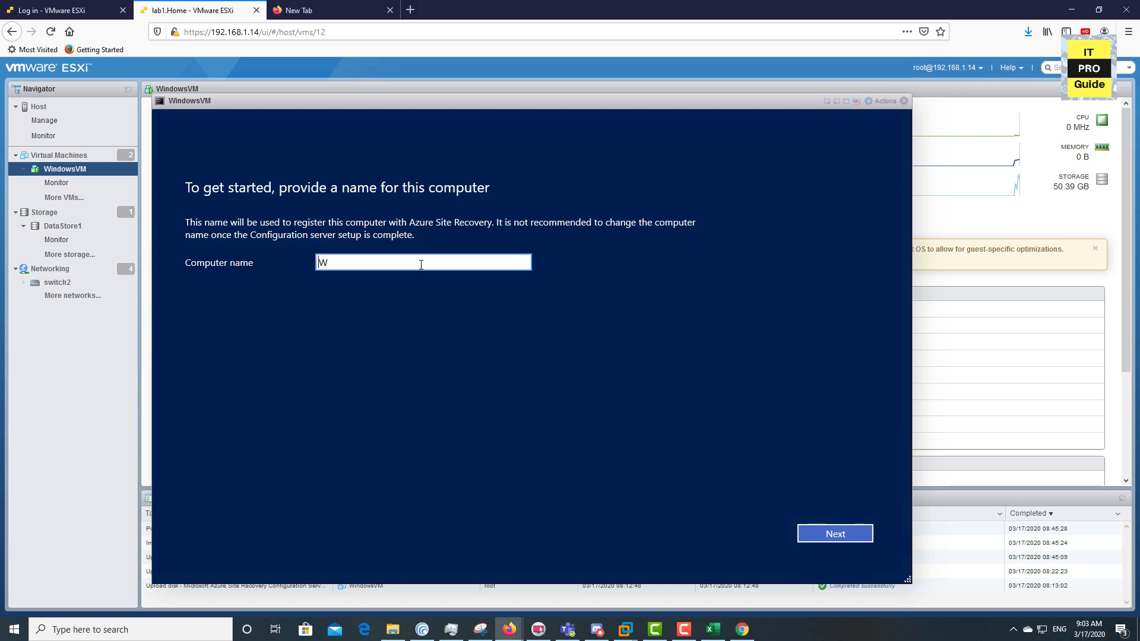
{"action": "type", "text": "indoow"}
{"action": "key", "text": "BackSpace"}
{"action": "key", "text": "BackSpace"}
{"action": "type", "text": "wsVMRRec"}
{"action": "key", "text": "BackSpace"}
{"action": "key", "text": "BackSpace"}
{"action": "key", "text": "BackSpace"}
{"action": "type", "text": "ec"}
{"action": "left_click", "coordinate": [854, 537]}
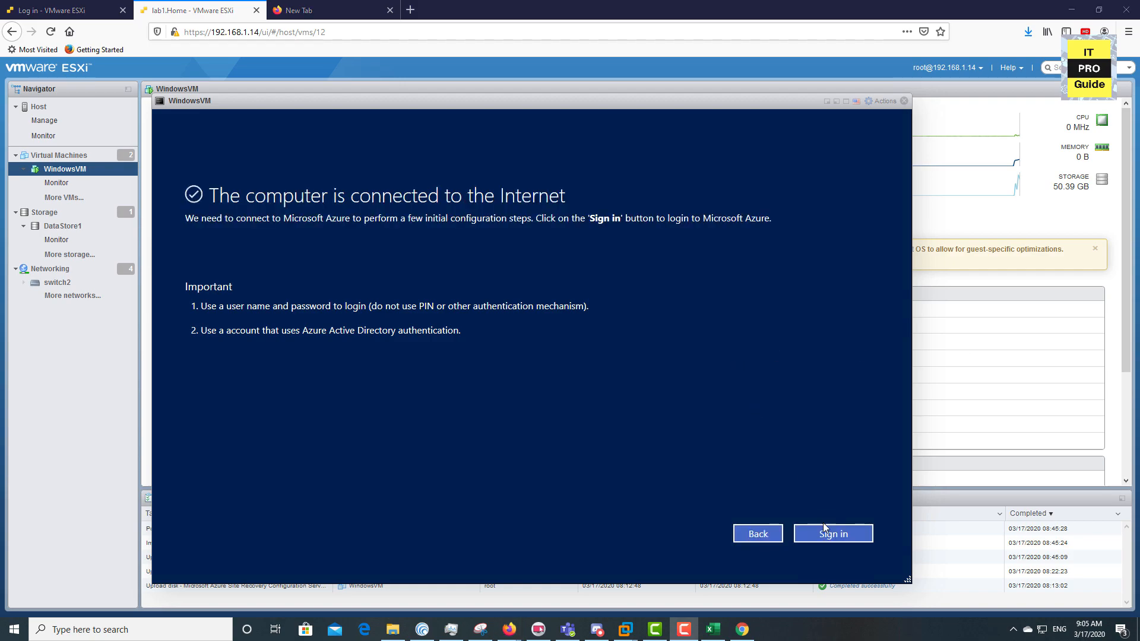
Sign in to Azure to register the configuration server, then reboot WindowsVM
{"action": "left_click", "coordinate": [824, 537]}
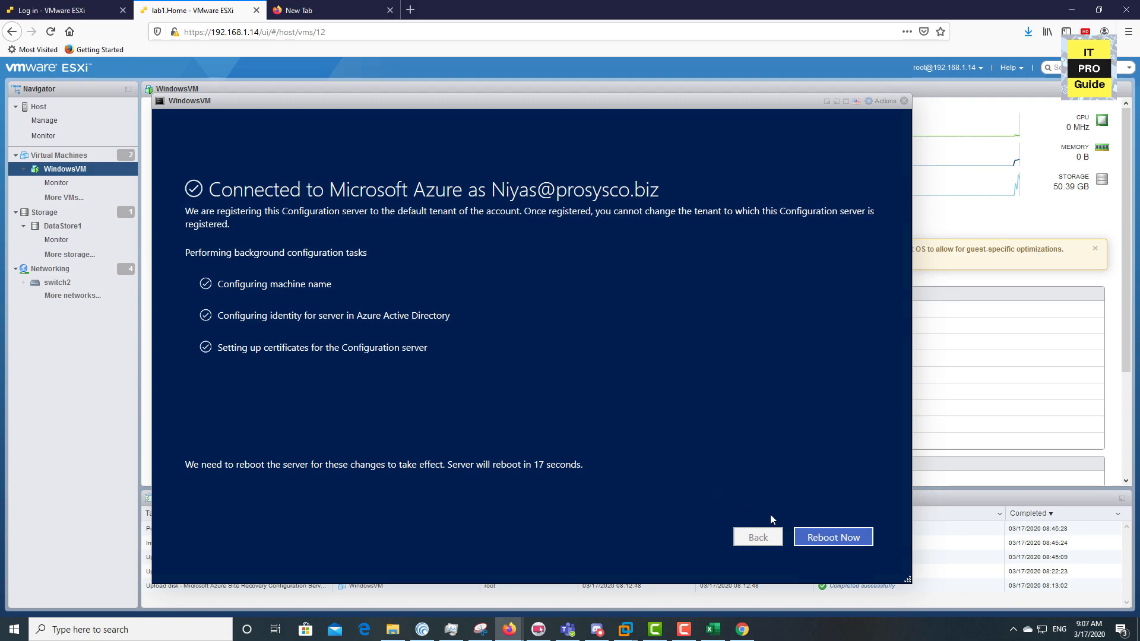
{"action": "left_click", "coordinate": [853, 543]}
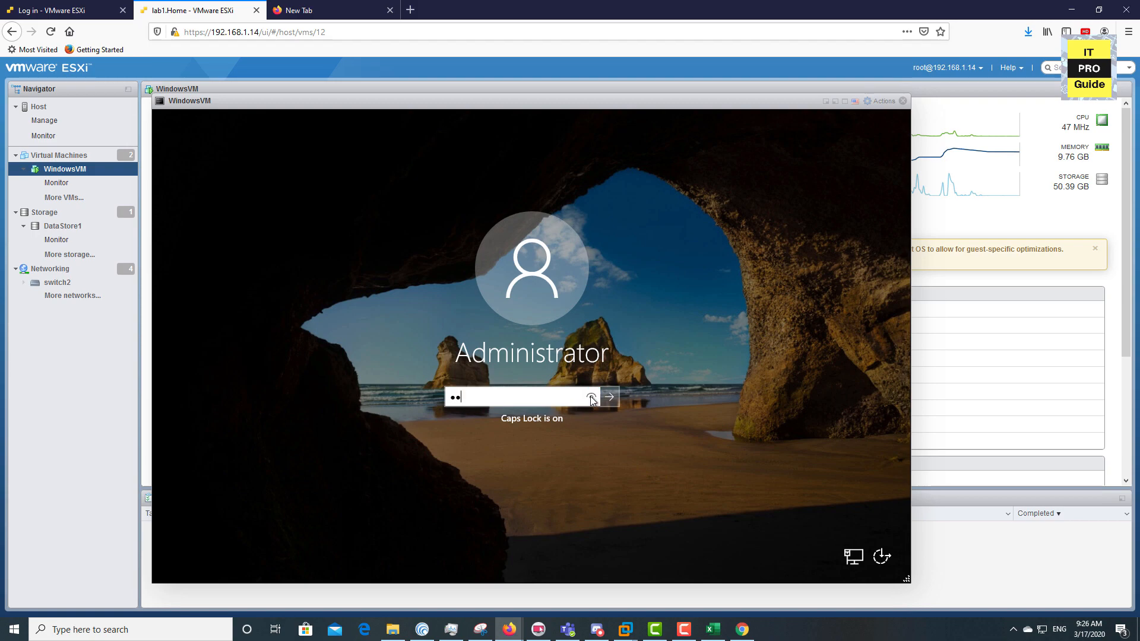
Correct the Administrator password at the lock screen and maximise the configuration wizard window
{"action": "left_click", "coordinate": [591, 397]}
{"action": "left_click_drag", "start_coordinate": [573, 396], "coordinate": [309, 372]}
{"action": "key", "text": "BackSpace"}
{"action": "type", "text": "PA"}
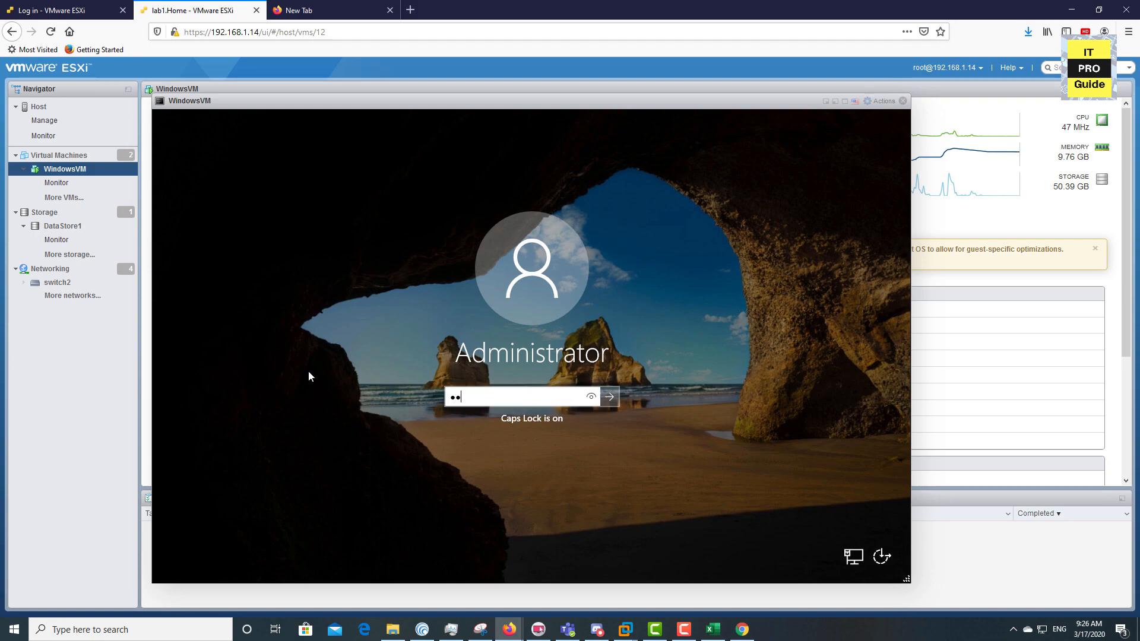
{"action": "left_click", "coordinate": [591, 397]}
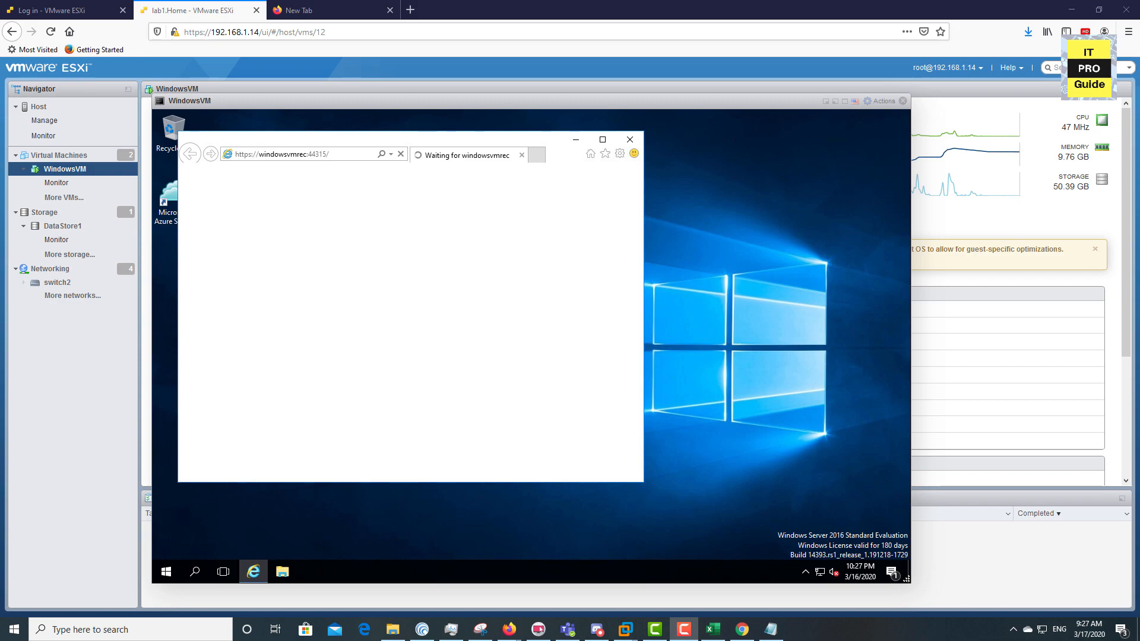
{"action": "left_click", "coordinate": [602, 140]}
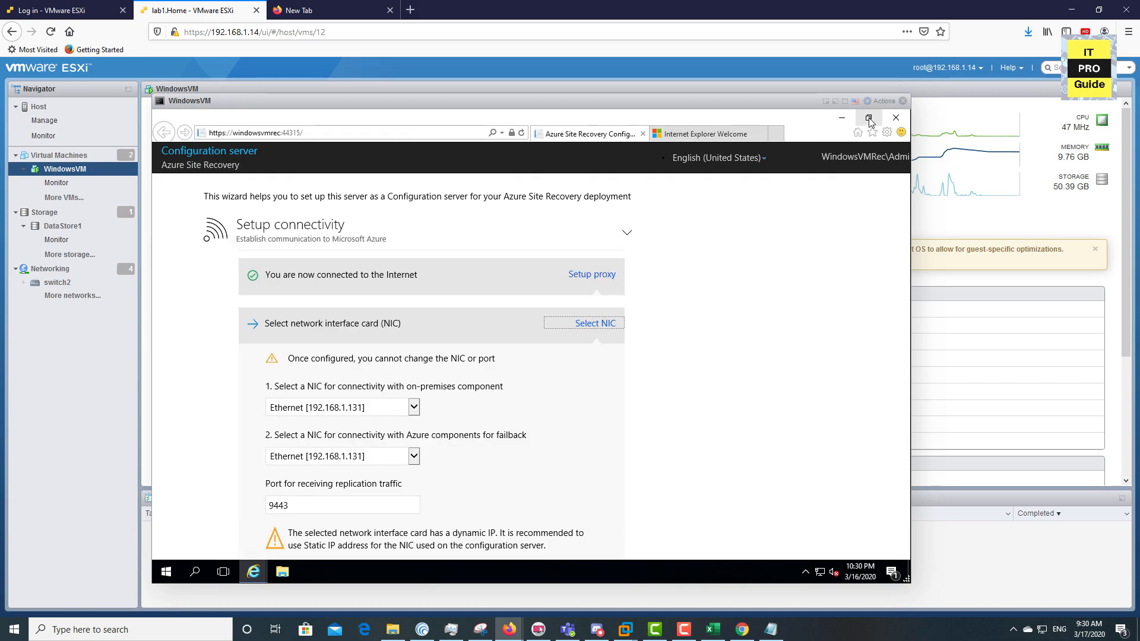
Save the NIC configuration with Ethernet 192.168.1.131 and replication port 9443
{"action": "scroll", "coordinate": [518, 417], "scroll_direction": "down", "scroll_amount": 4}
{"action": "scroll", "coordinate": [517, 415], "scroll_direction": "up", "scroll_amount": 4}
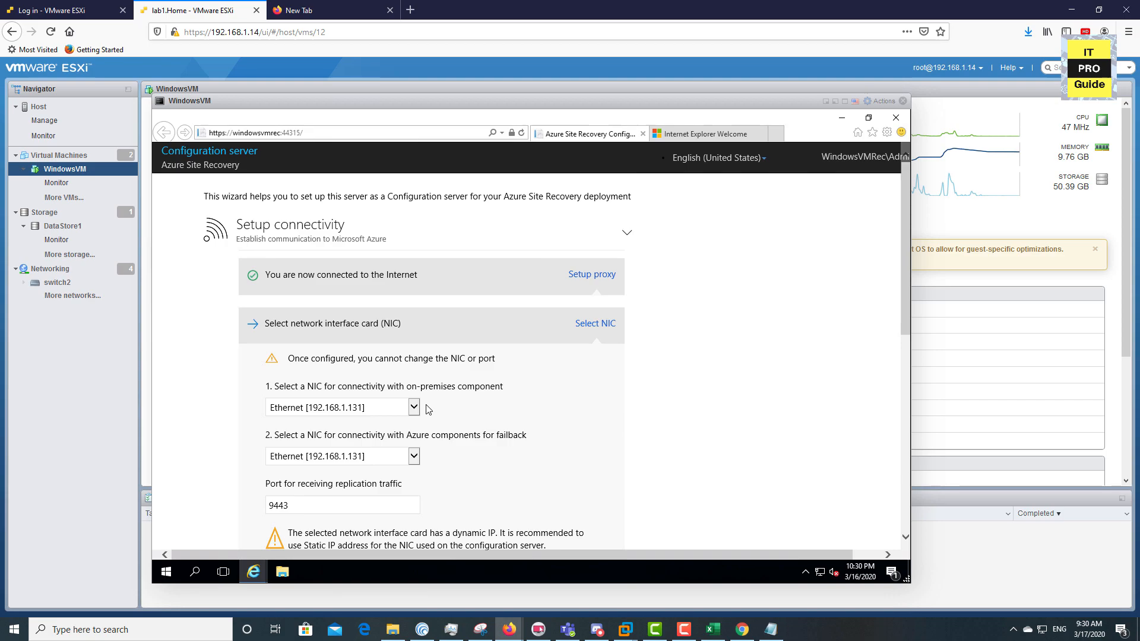
{"action": "scroll", "coordinate": [428, 409], "scroll_direction": "down", "scroll_amount": 1}
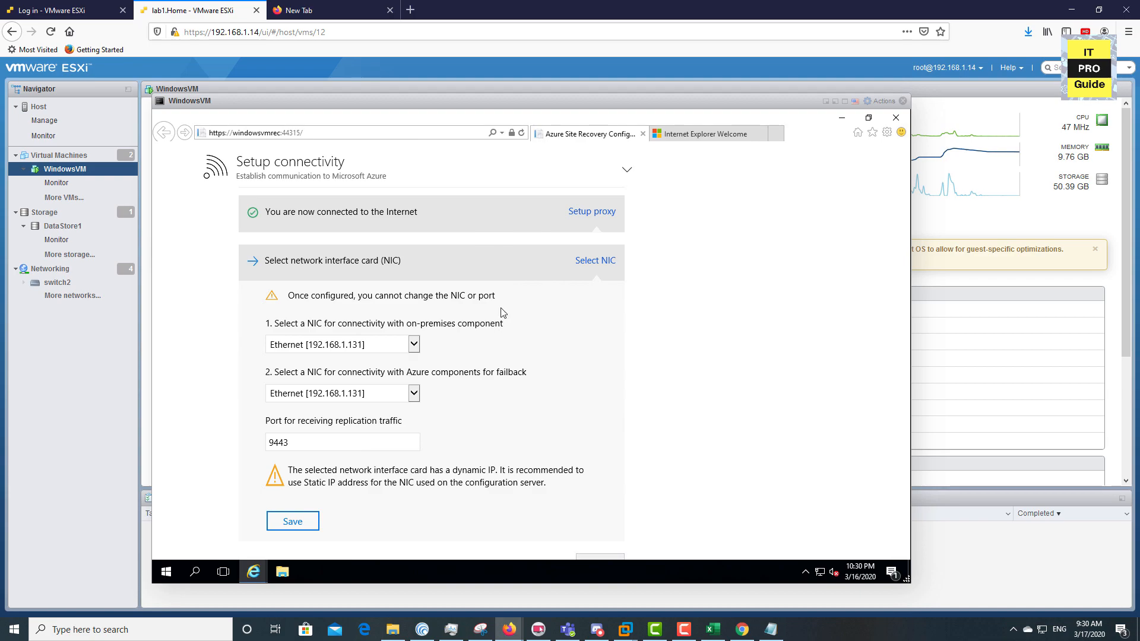
{"action": "scroll", "coordinate": [587, 227], "scroll_direction": "up", "scroll_amount": 1}
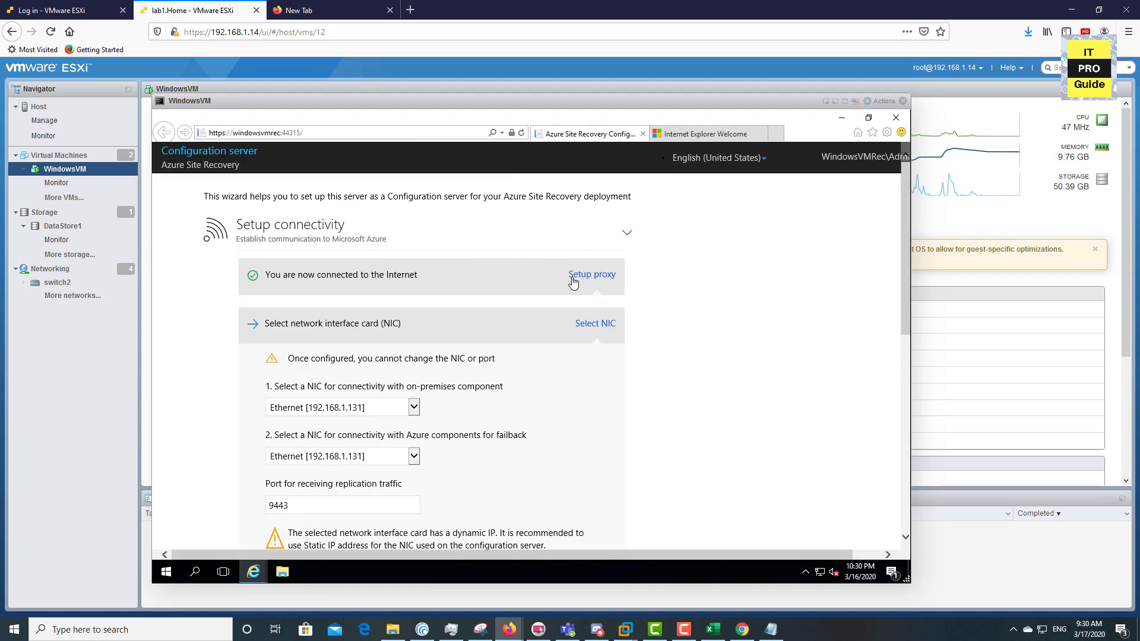
{"action": "scroll", "coordinate": [573, 282], "scroll_direction": "down", "scroll_amount": 1}
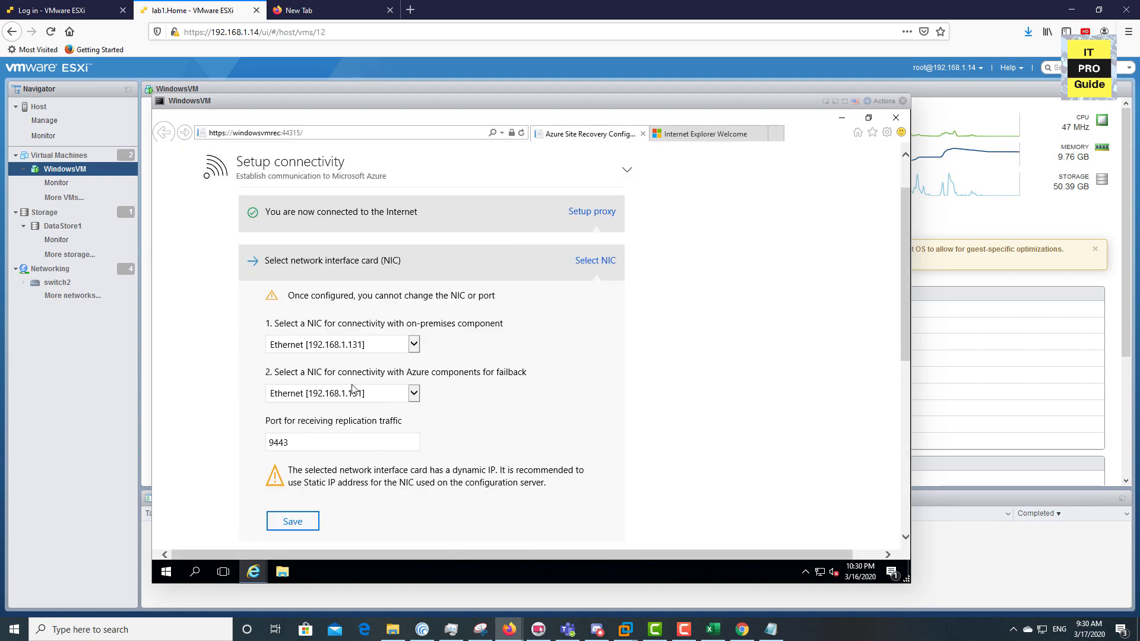
{"action": "scroll", "coordinate": [322, 445], "scroll_direction": "down", "scroll_amount": 2}
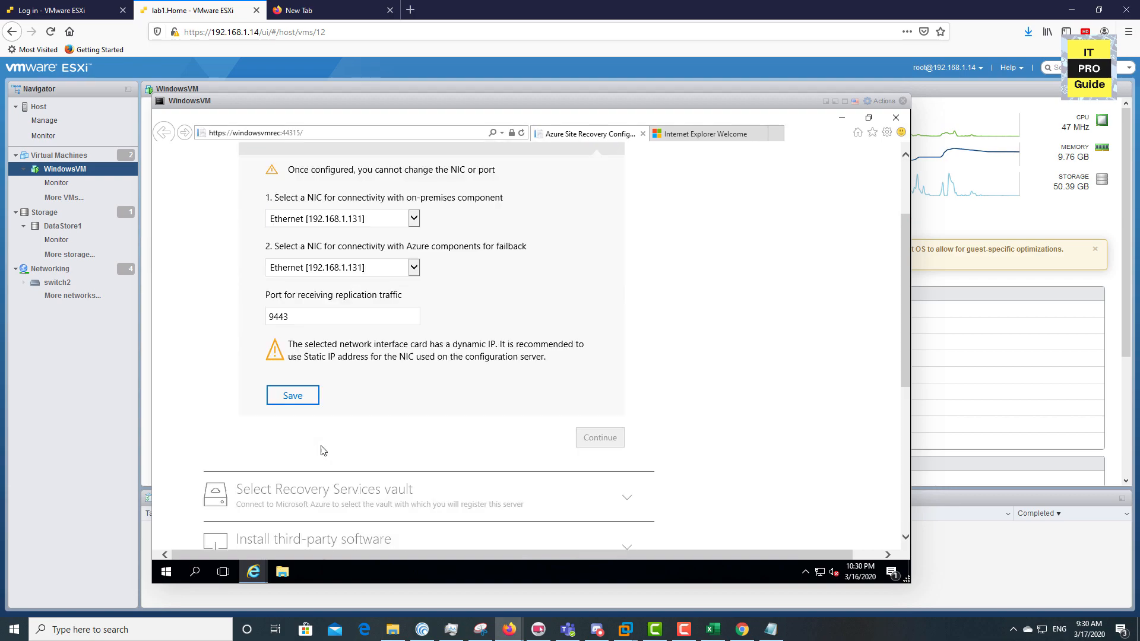
{"action": "scroll", "coordinate": [322, 449], "scroll_direction": "down", "scroll_amount": 3}
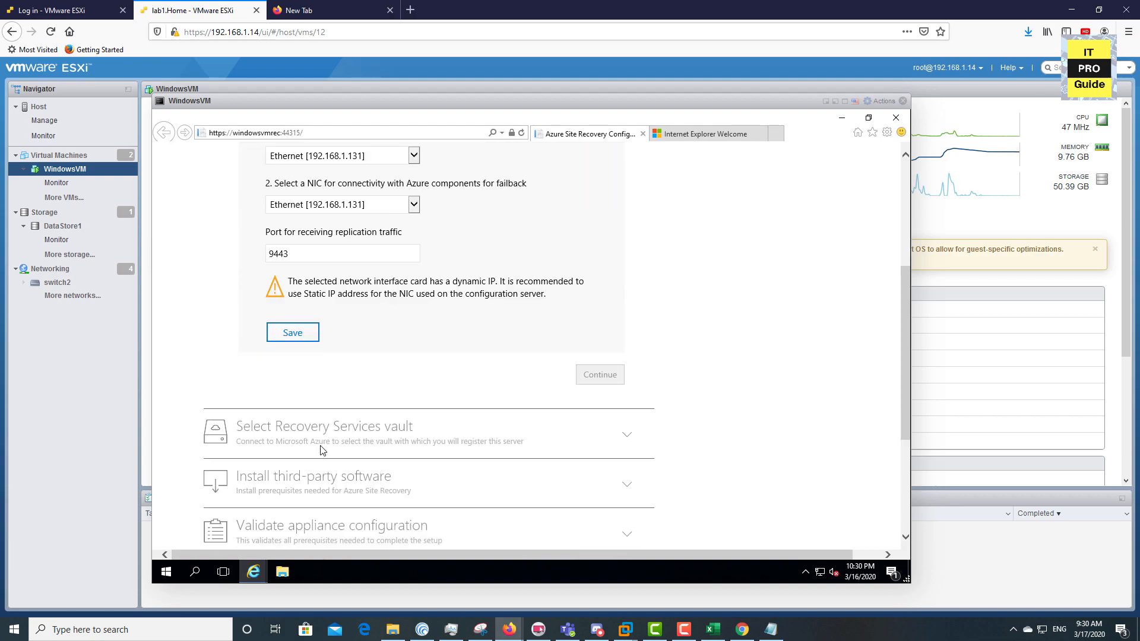
{"action": "left_click", "coordinate": [298, 215]}
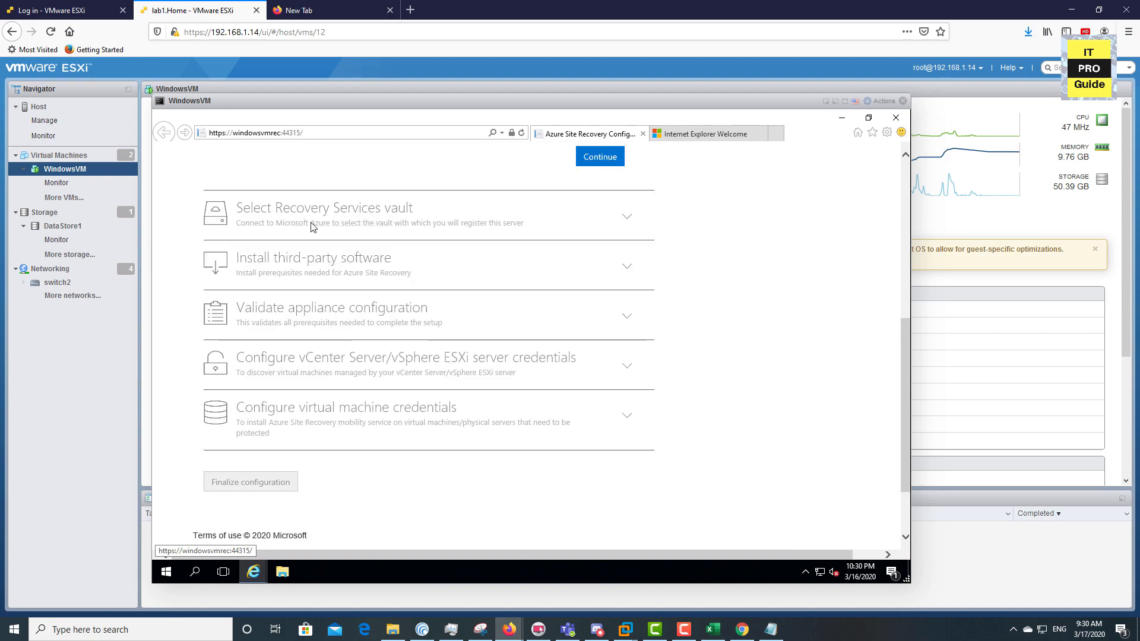
{"action": "scroll", "coordinate": [547, 291], "scroll_direction": "up", "scroll_amount": 3}
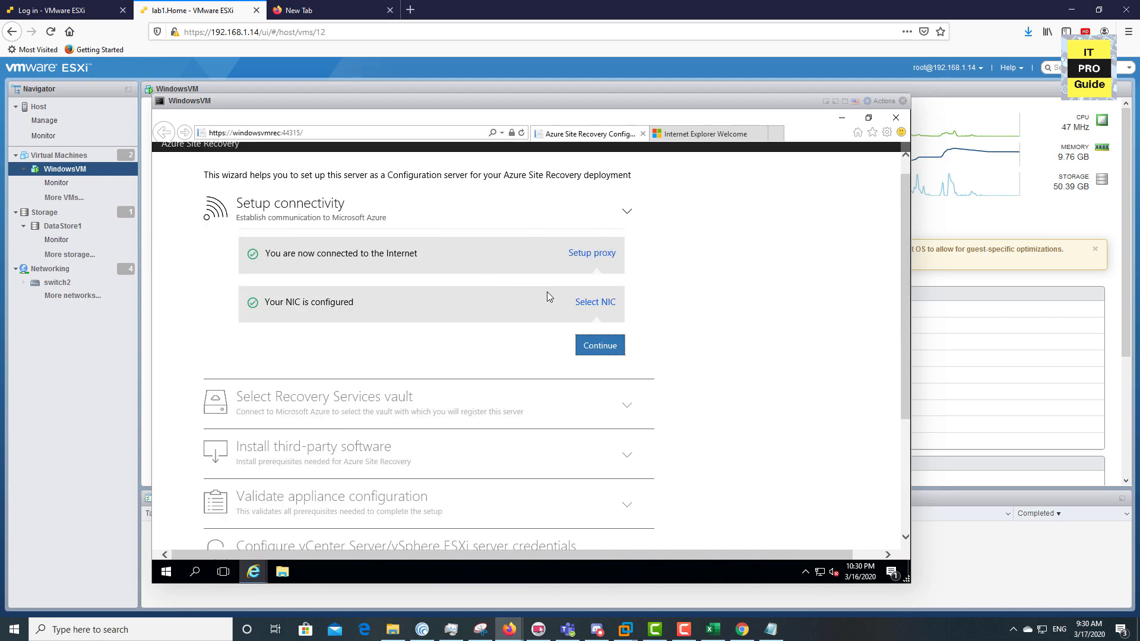
Sign in to Microsoft Azure from the setup wizard and accept the requested permissions
{"action": "left_click", "coordinate": [600, 346]}
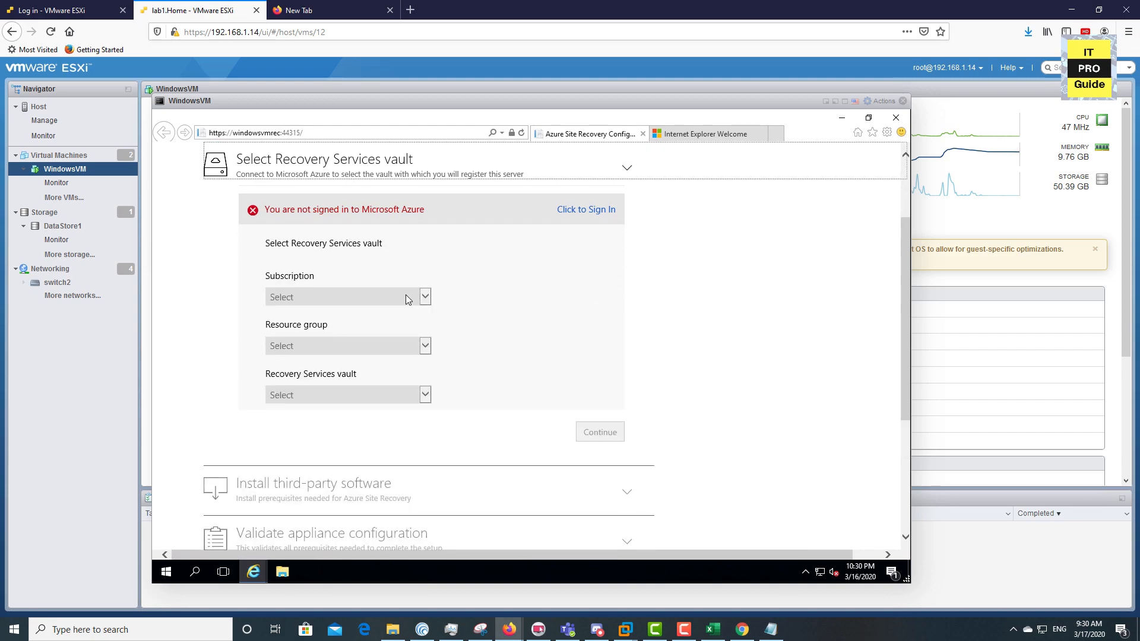
{"action": "left_click", "coordinate": [588, 211]}
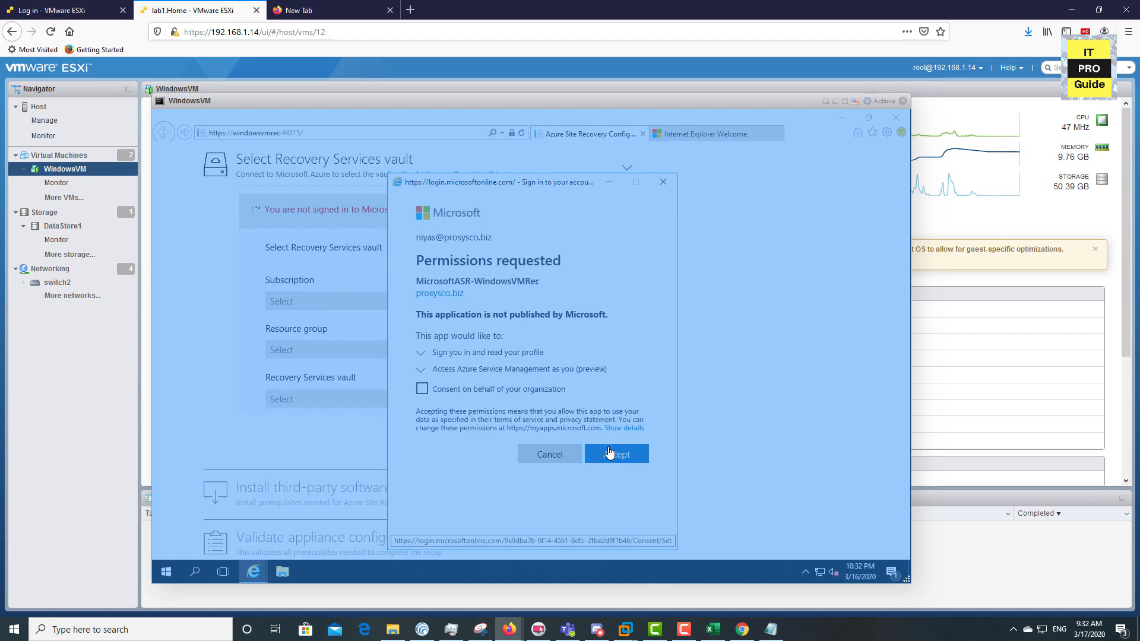
{"action": "left_click", "coordinate": [609, 453]}
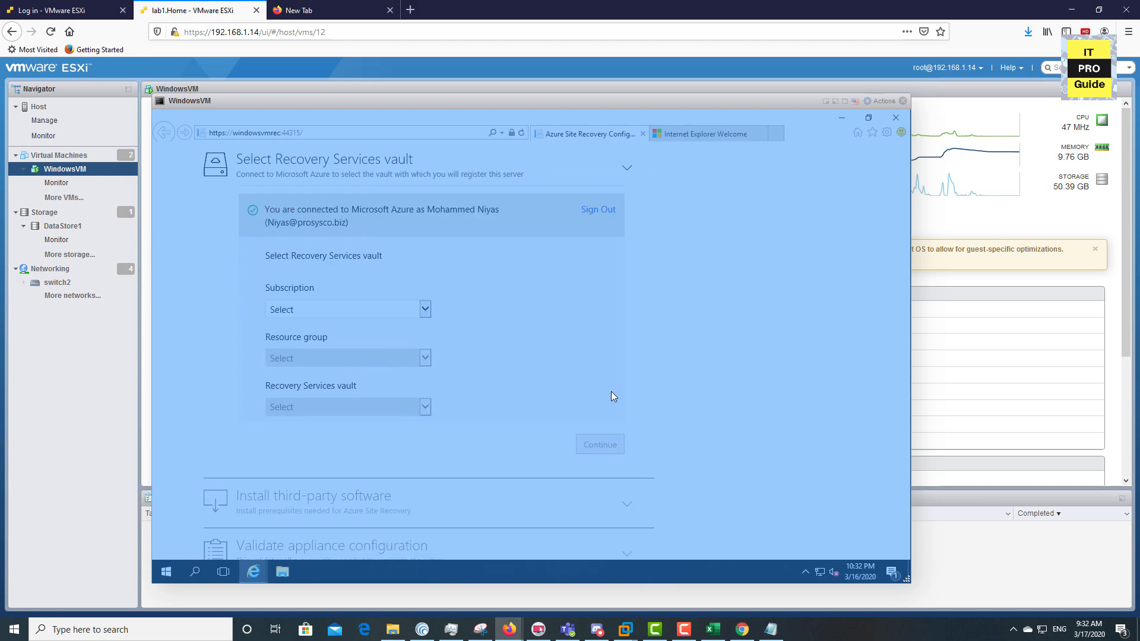
{"action": "left_click", "coordinate": [842, 118]}
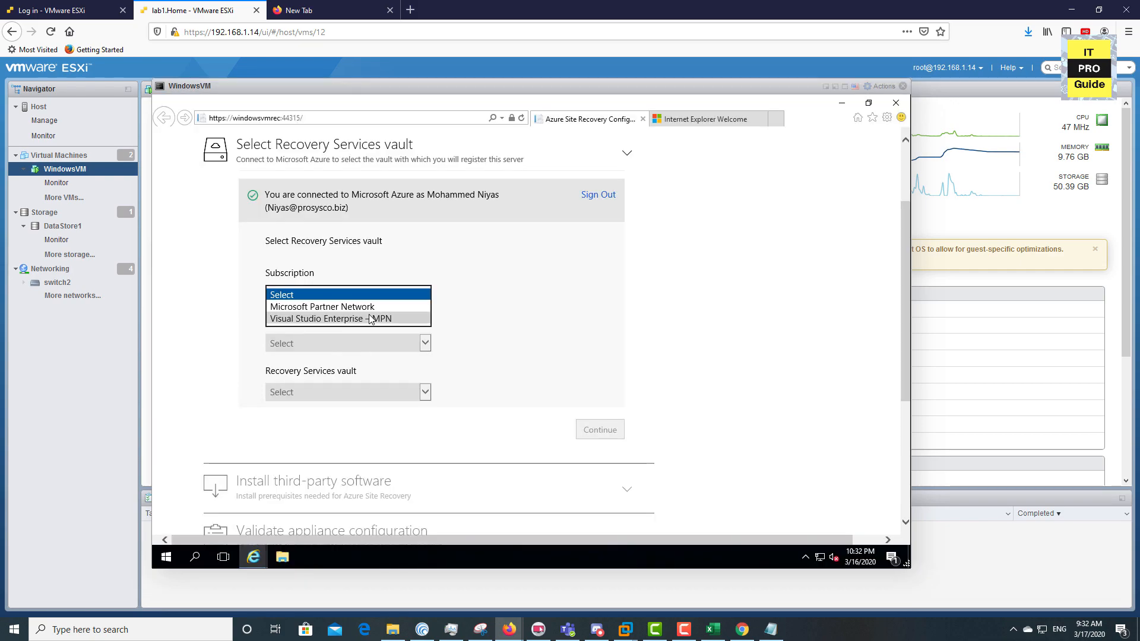
Select subscription Visual Studio Enterprise – MPN, resource group CloudRG and vault MigrationVault
{"action": "left_click", "coordinate": [362, 319]}
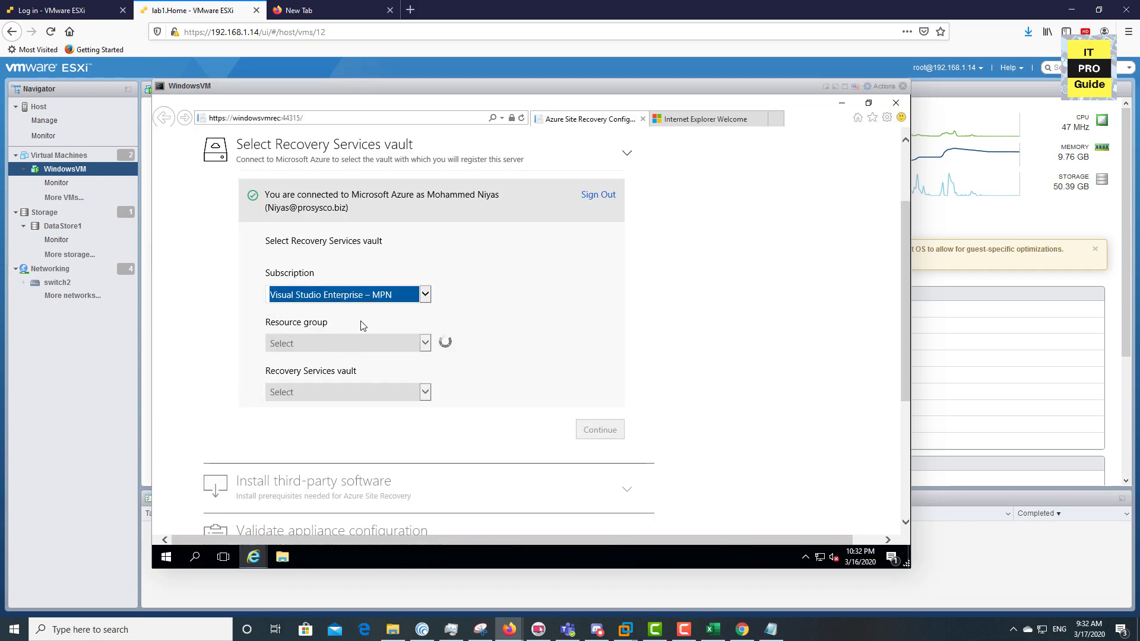
{"action": "left_click", "coordinate": [358, 344]}
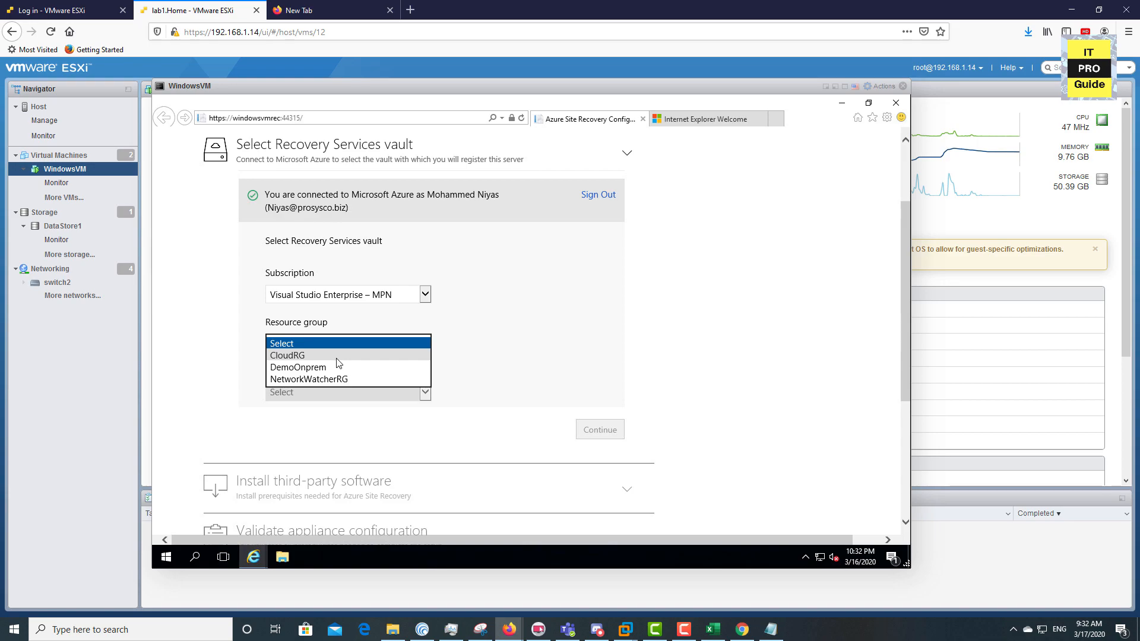
{"action": "left_click", "coordinate": [339, 356]}
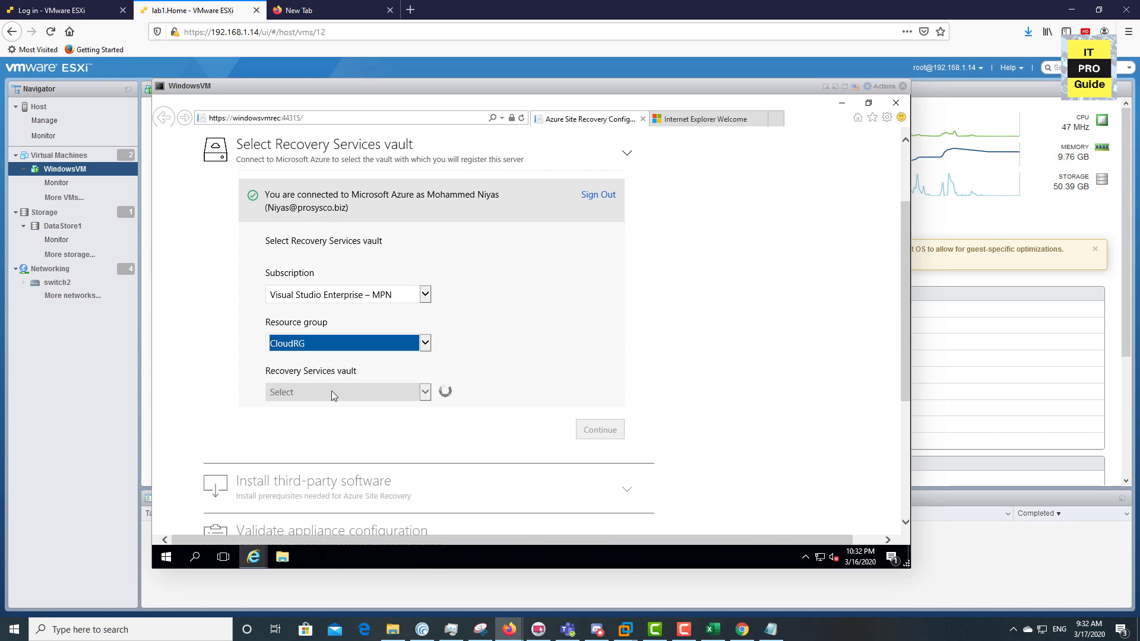
{"action": "left_click", "coordinate": [333, 393]}
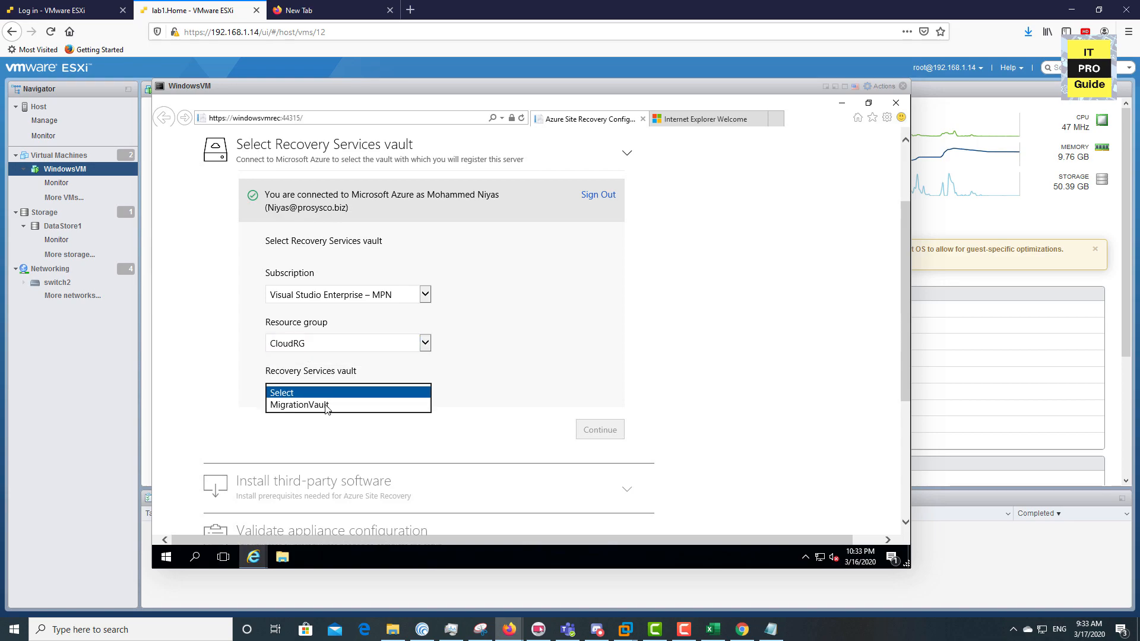
{"action": "left_click", "coordinate": [326, 406]}
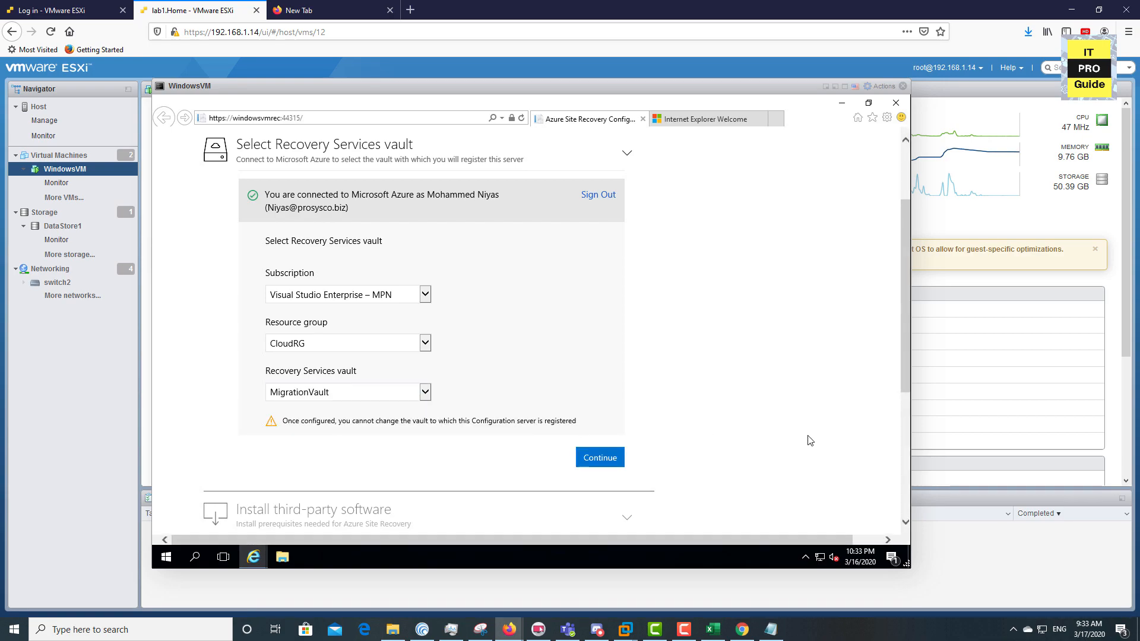
{"action": "scroll", "coordinate": [809, 440], "scroll_direction": "down", "scroll_amount": 1}
{"action": "scroll", "coordinate": [810, 439], "scroll_direction": "down", "scroll_amount": 1}
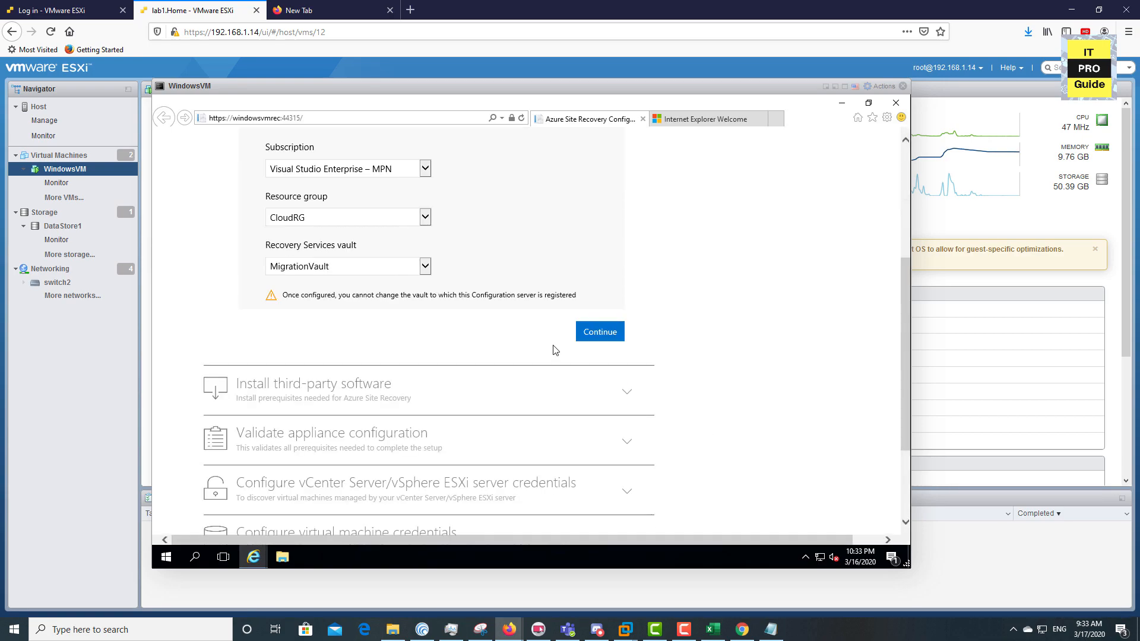
Accept the third-party license and install MySQL Community Server 5.7.20
{"action": "left_click", "coordinate": [601, 343]}
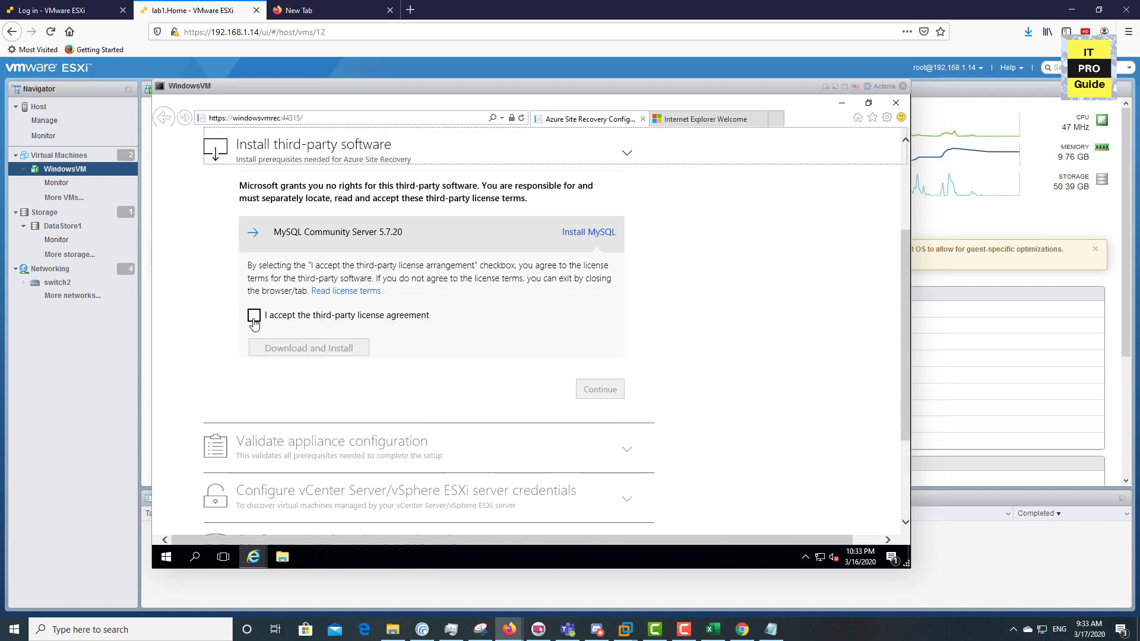
{"action": "left_click", "coordinate": [254, 316]}
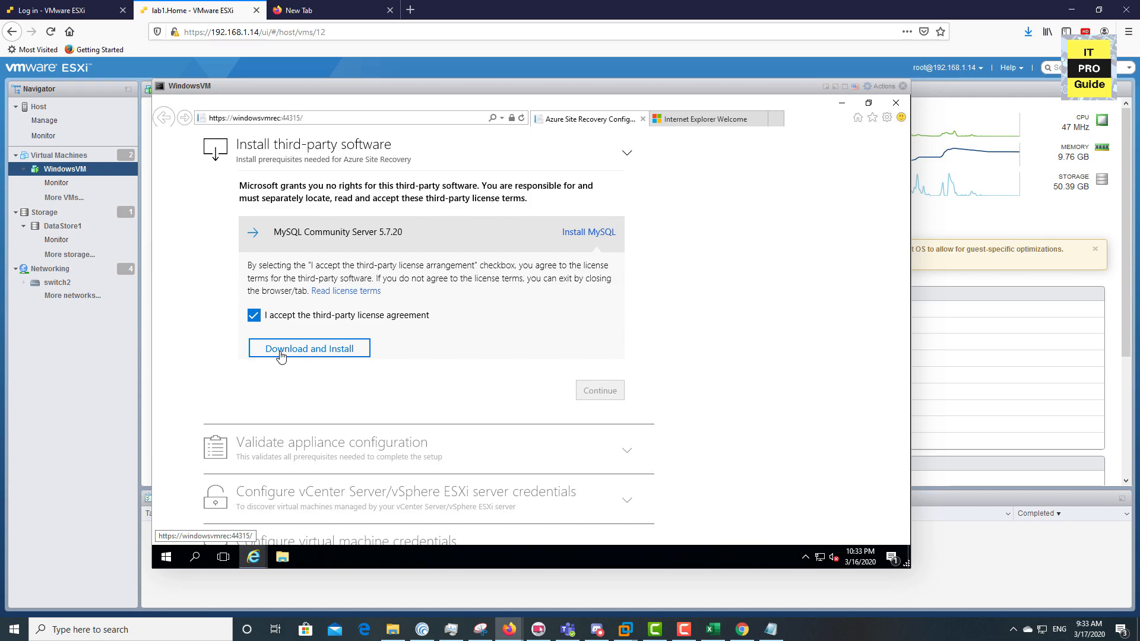
{"action": "left_click", "coordinate": [315, 350]}
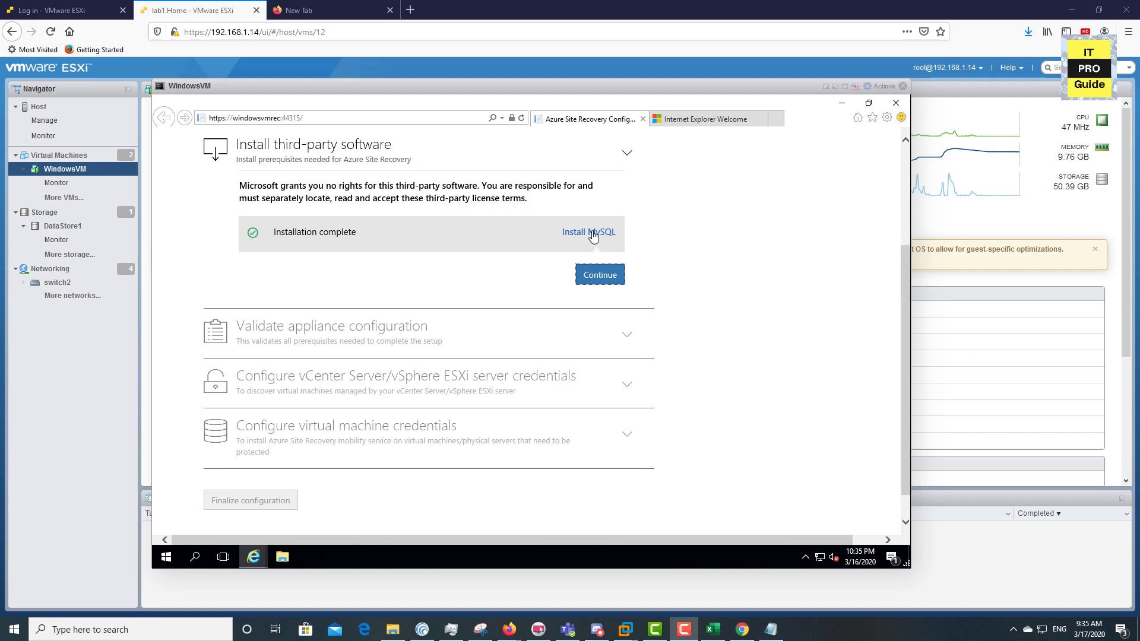
{"action": "left_click", "coordinate": [593, 273]}
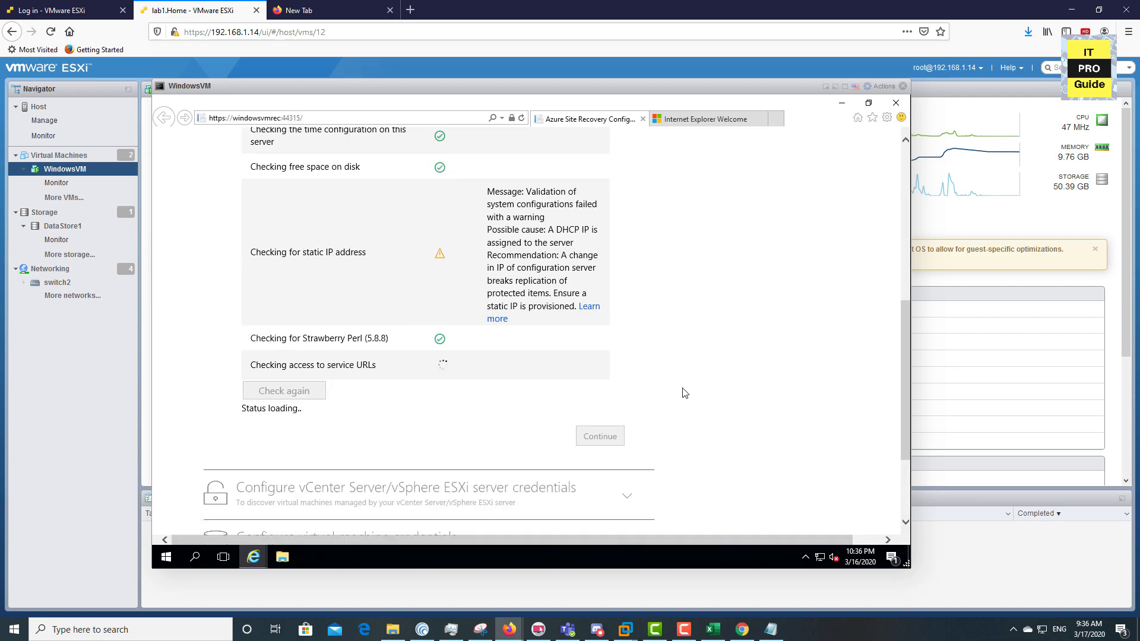
Accept the appliance validation results despite the static IP warning
{"action": "left_click_drag", "start_coordinate": [488, 191], "coordinate": [613, 313]}
{"action": "left_click", "coordinate": [731, 301]}
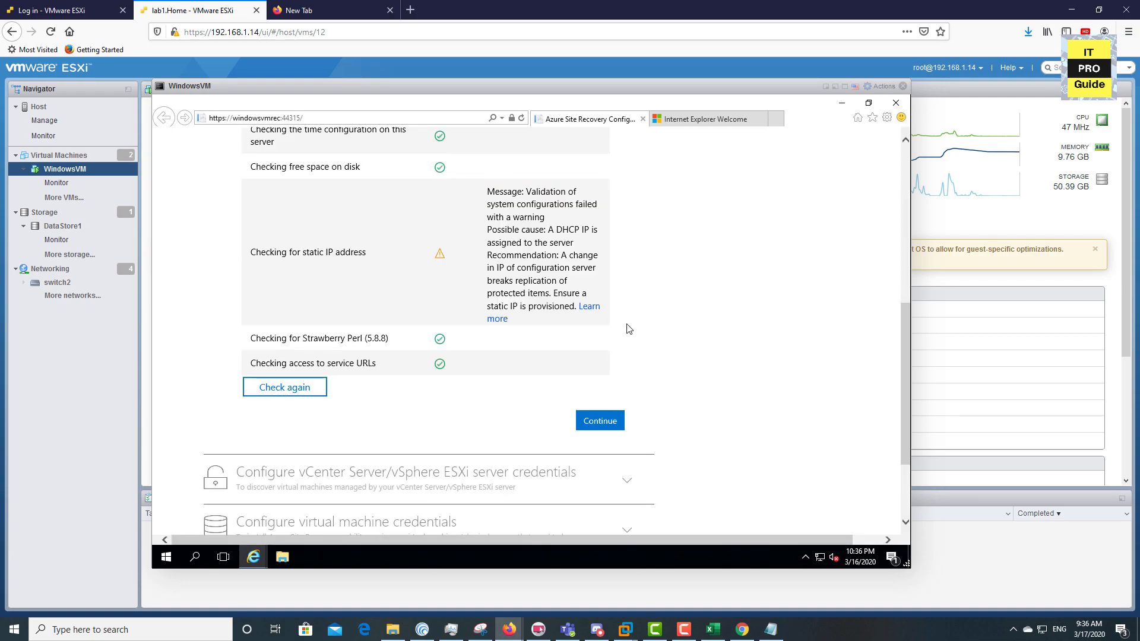
{"action": "left_click", "coordinate": [596, 421]}
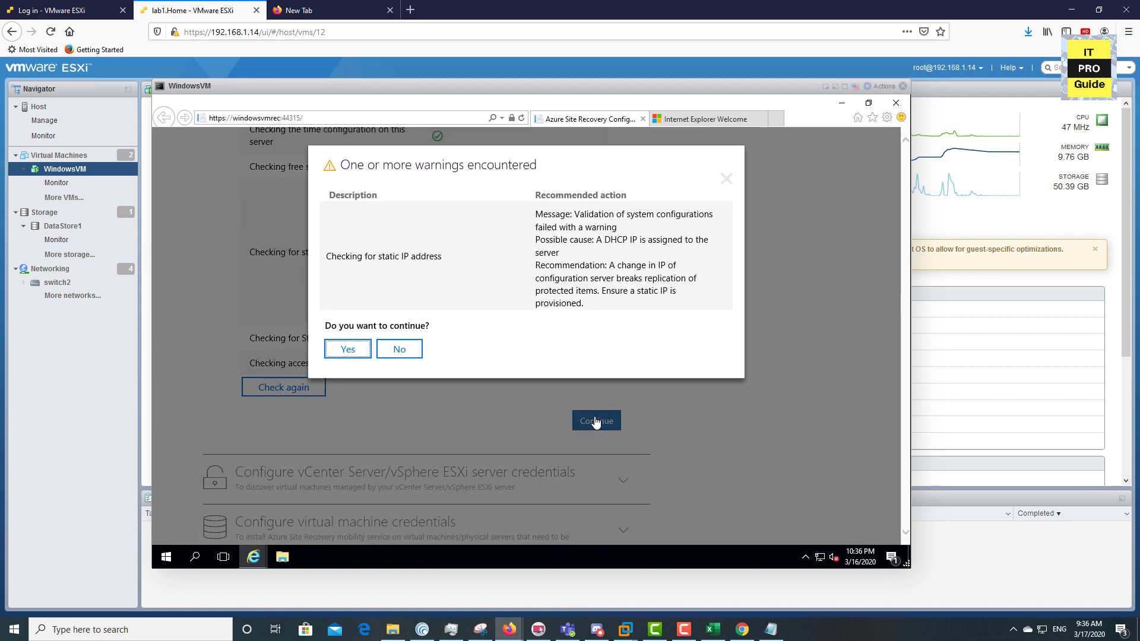
{"action": "left_click", "coordinate": [350, 352]}
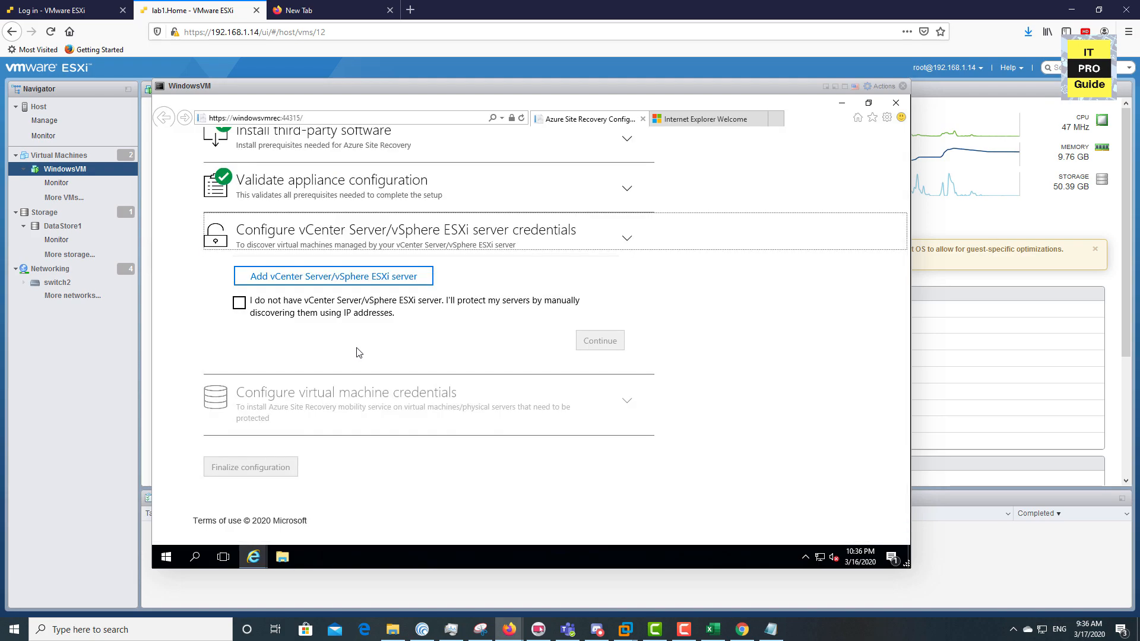
Add vCenter server vcenter1.itproguide.online on port 443 with a friendly name and credentials
{"action": "left_click", "coordinate": [364, 279]}
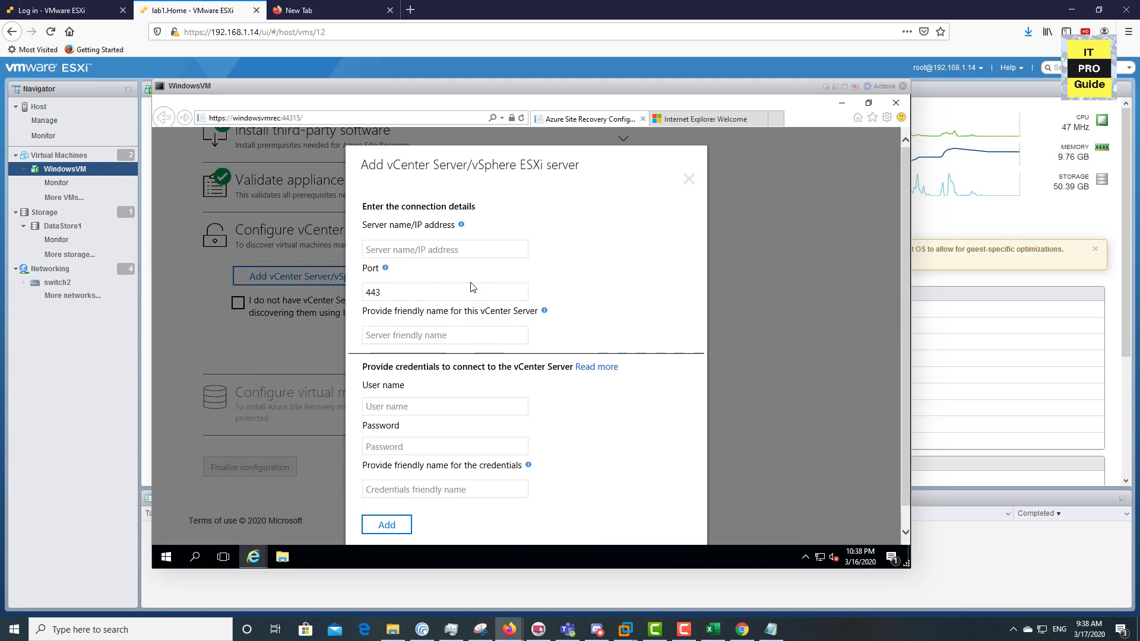
{"action": "left_click", "coordinate": [463, 251]}
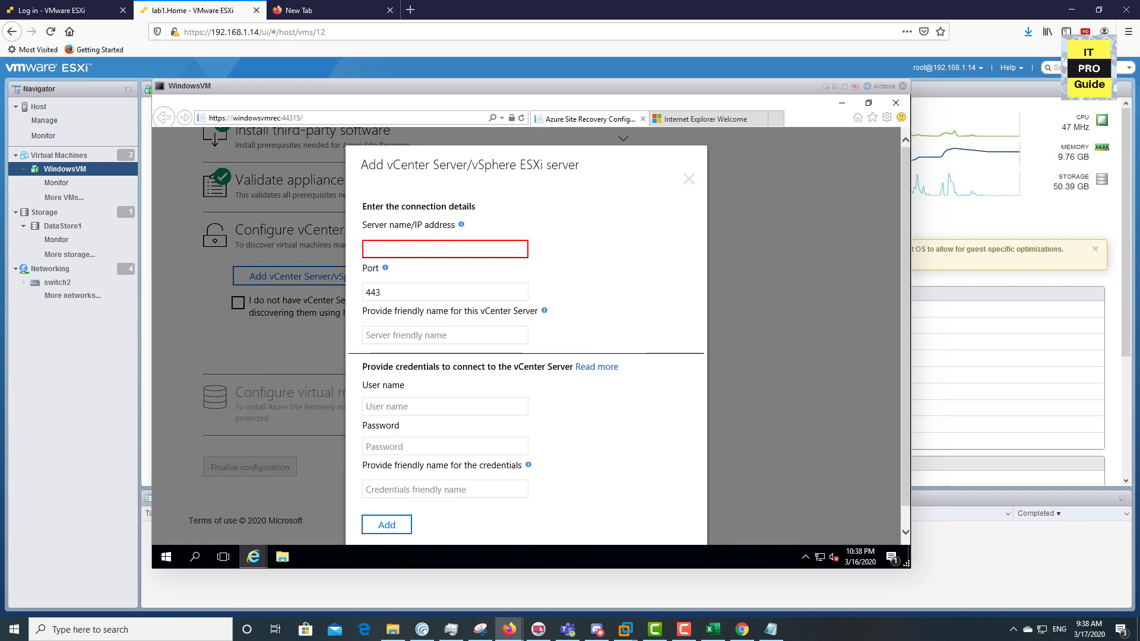
{"action": "type", "text": "1"}
{"action": "type", "text": "center1.itpr"}
{"action": "type", "text": "oguide"}
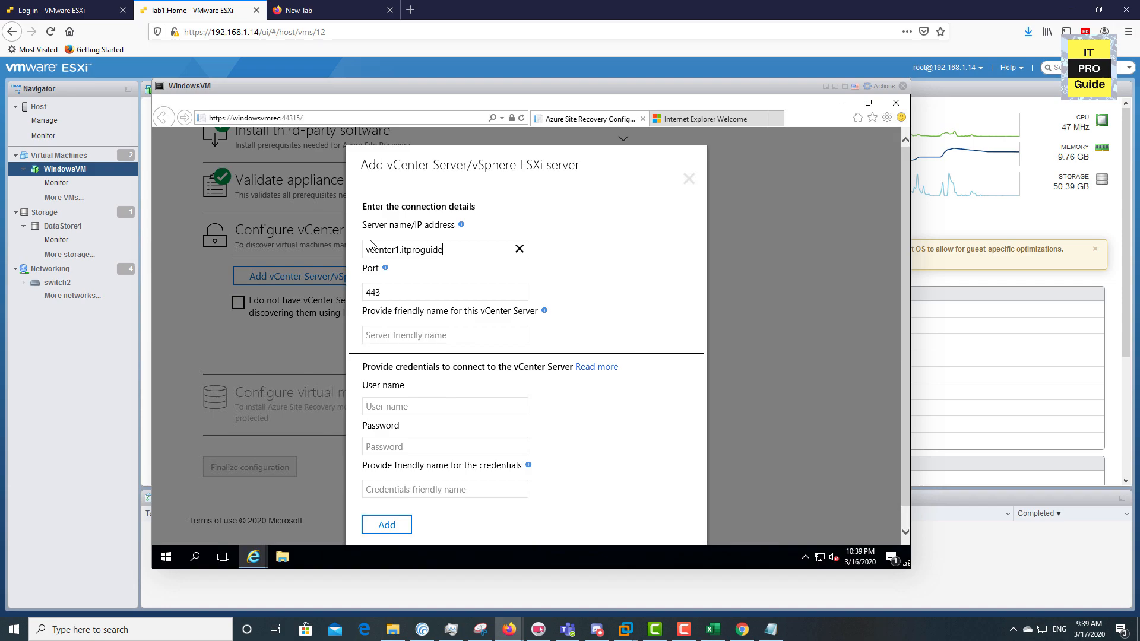
{"action": "type", "text": ".online"}
{"action": "left_click", "coordinate": [398, 338]}
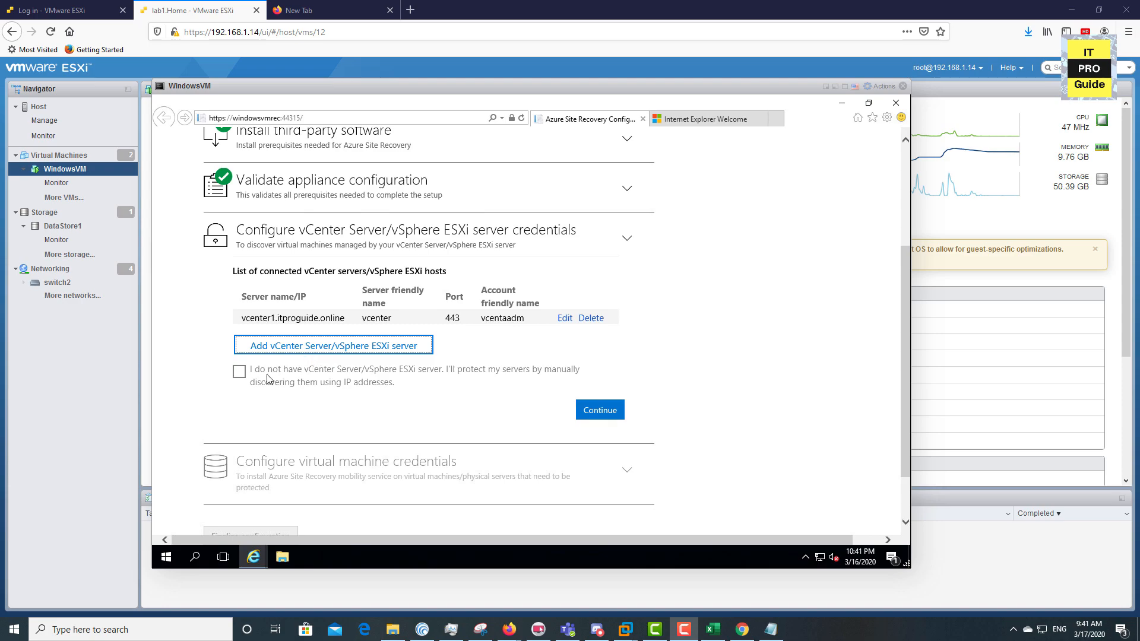
{"action": "left_click", "coordinate": [590, 415]}
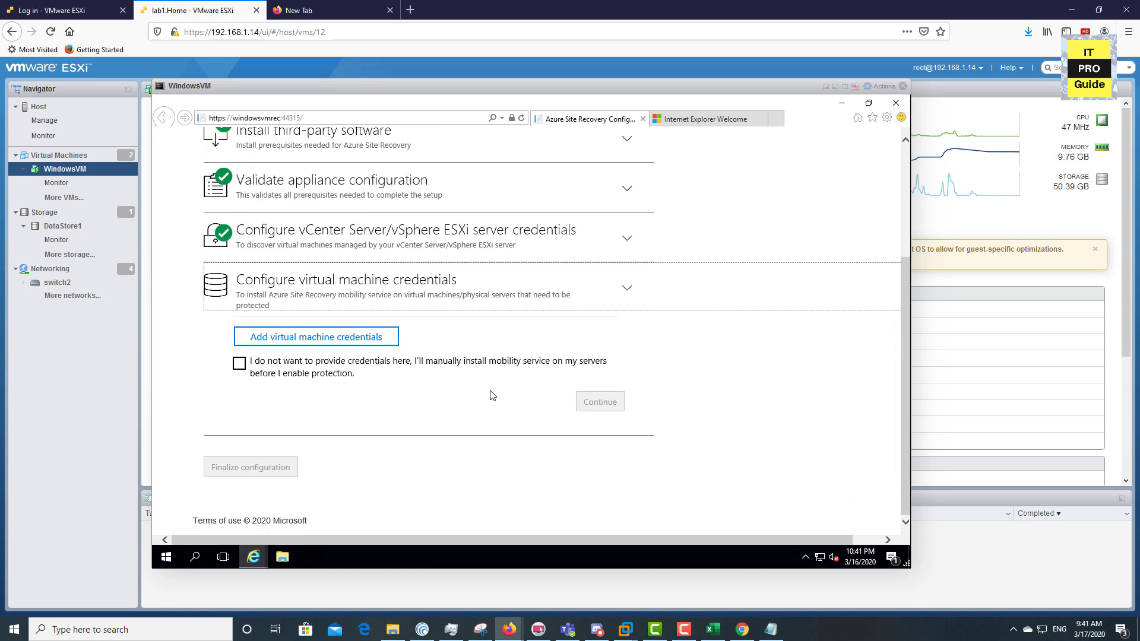
Add a Windows virtual machine credential with friendly name admin and the account password
{"action": "left_click", "coordinate": [355, 344]}
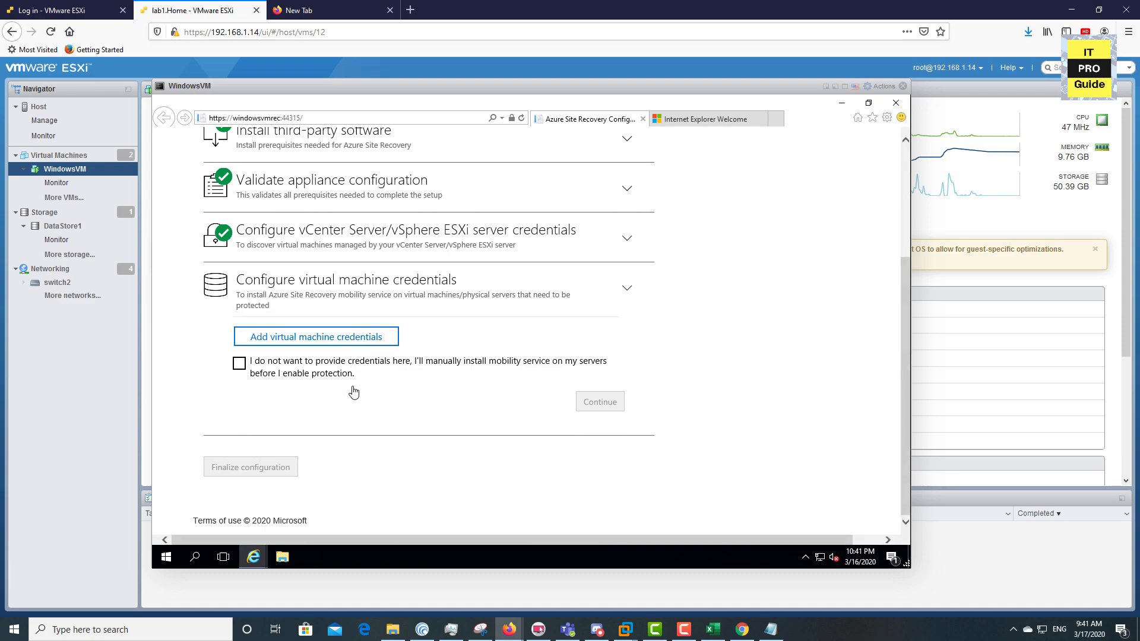
{"action": "left_click", "coordinate": [355, 344]}
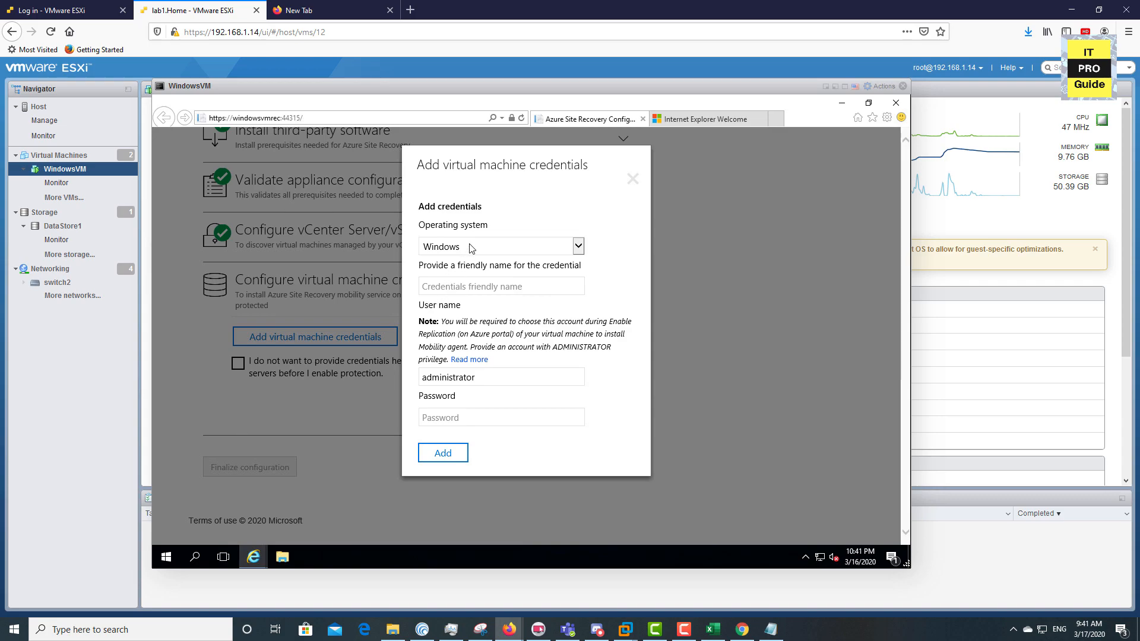
{"action": "left_click", "coordinate": [470, 248]}
{"action": "left_click", "coordinate": [472, 258]}
{"action": "left_click", "coordinate": [467, 285]}
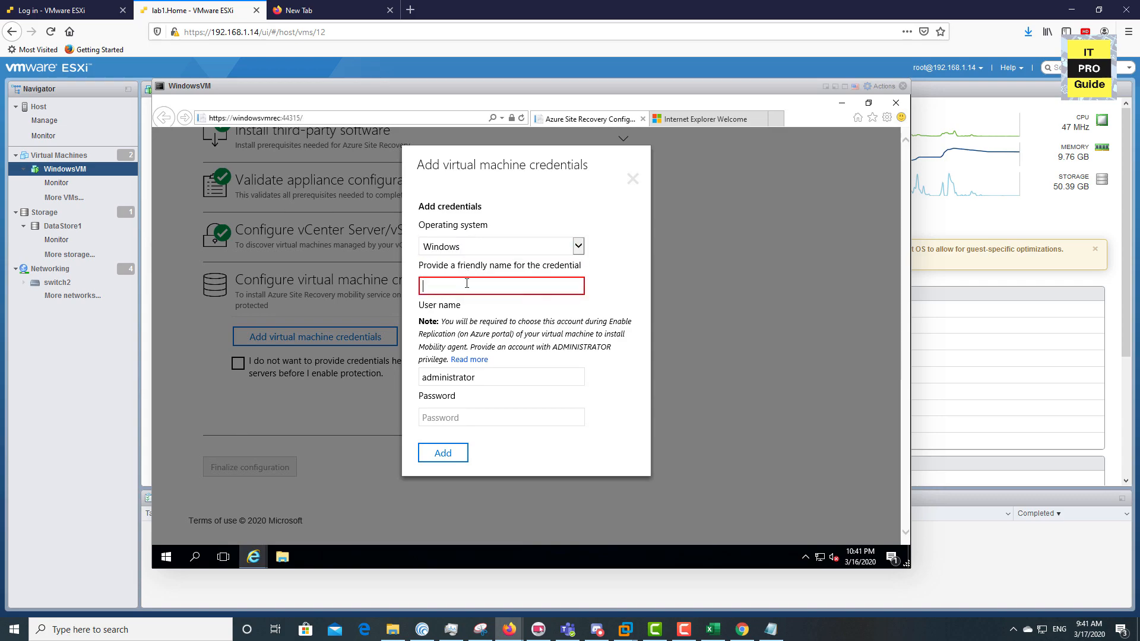
{"action": "type", "text": "admmi"}
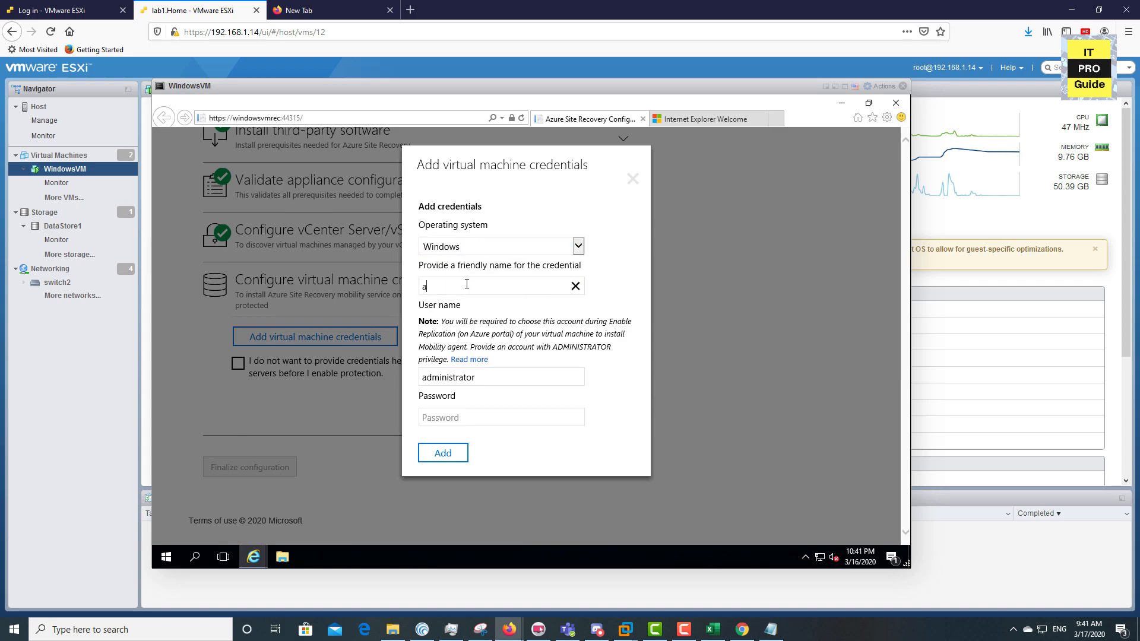
{"action": "type", "text": "inis"}
{"action": "key", "text": "BackSpace"}
{"action": "key", "text": "BackSpace"}
{"action": "key", "text": "BackSpace"}
{"action": "key", "text": "BackSpace"}
{"action": "key", "text": "BackSpace"}
{"action": "type", "text": "in"}
{"action": "left_click", "coordinate": [495, 416]}
{"action": "type", "text": "********"}
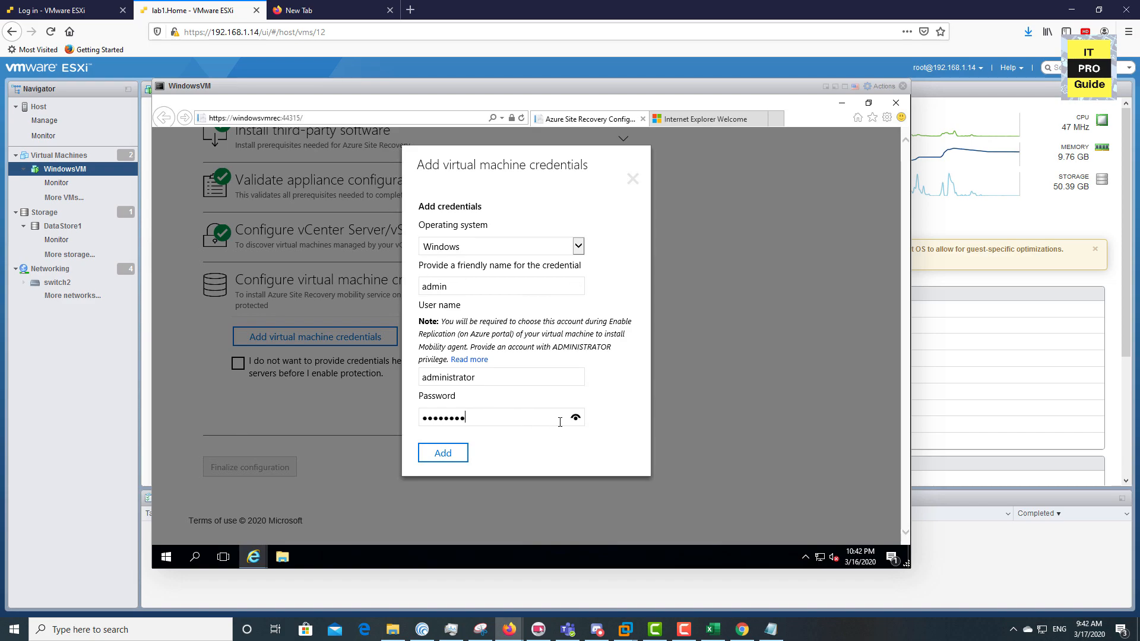
{"action": "left_click", "coordinate": [576, 419]}
{"action": "left_click", "coordinate": [451, 457]}
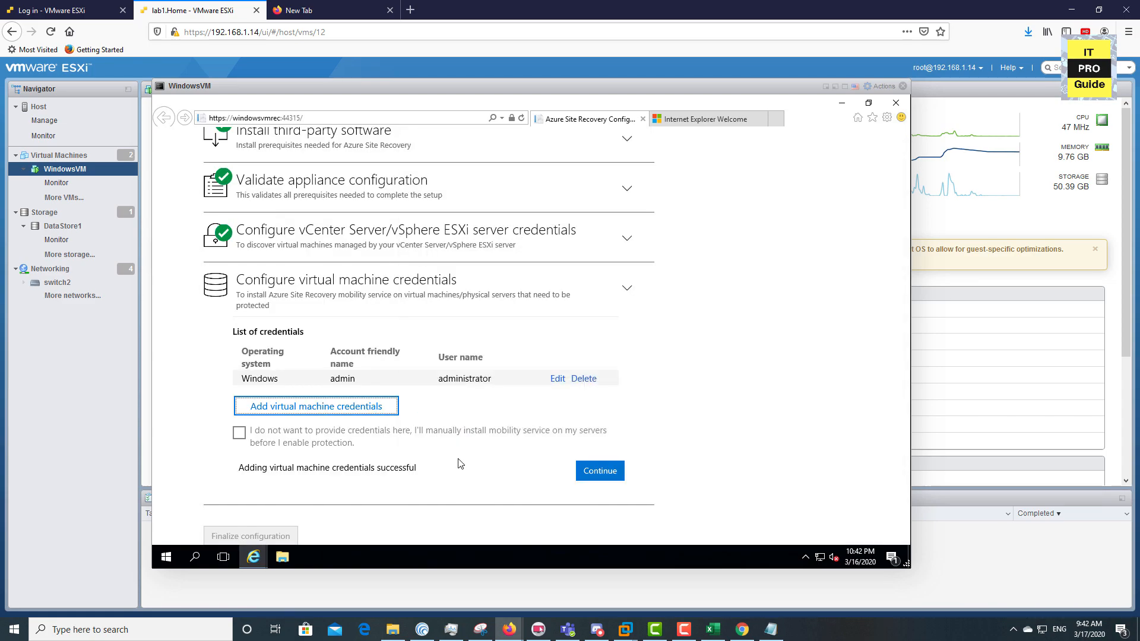
Finish the credentials step, choosing to skip protection of Linux VMs
{"action": "left_click", "coordinate": [783, 350]}
{"action": "scroll", "coordinate": [784, 350], "scroll_direction": "down", "scroll_amount": 2}
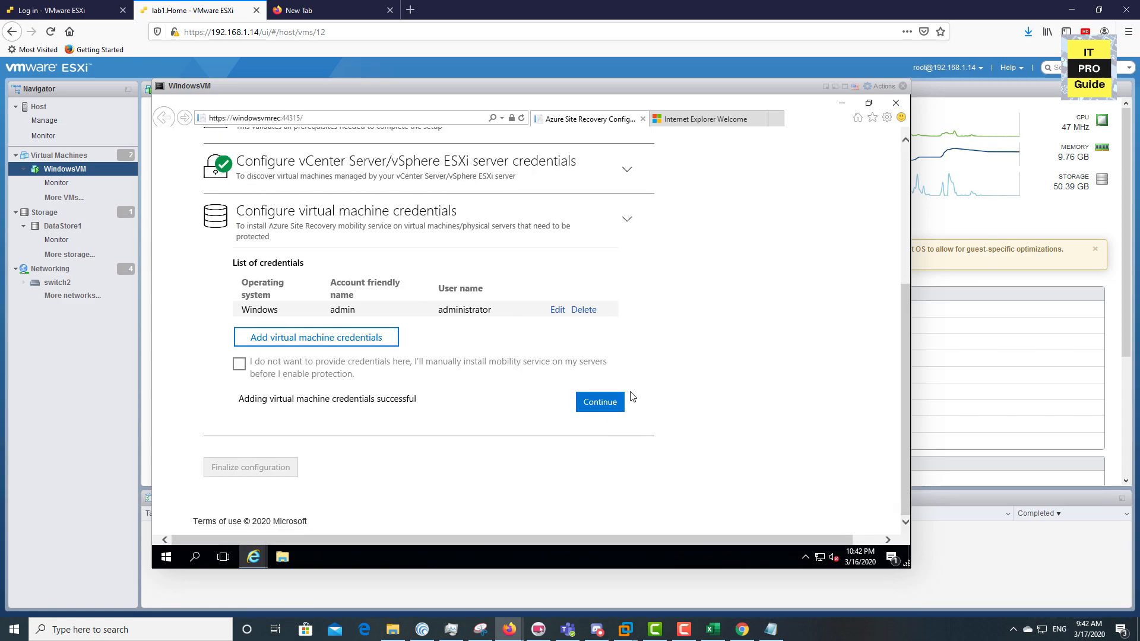
{"action": "left_click", "coordinate": [591, 407]}
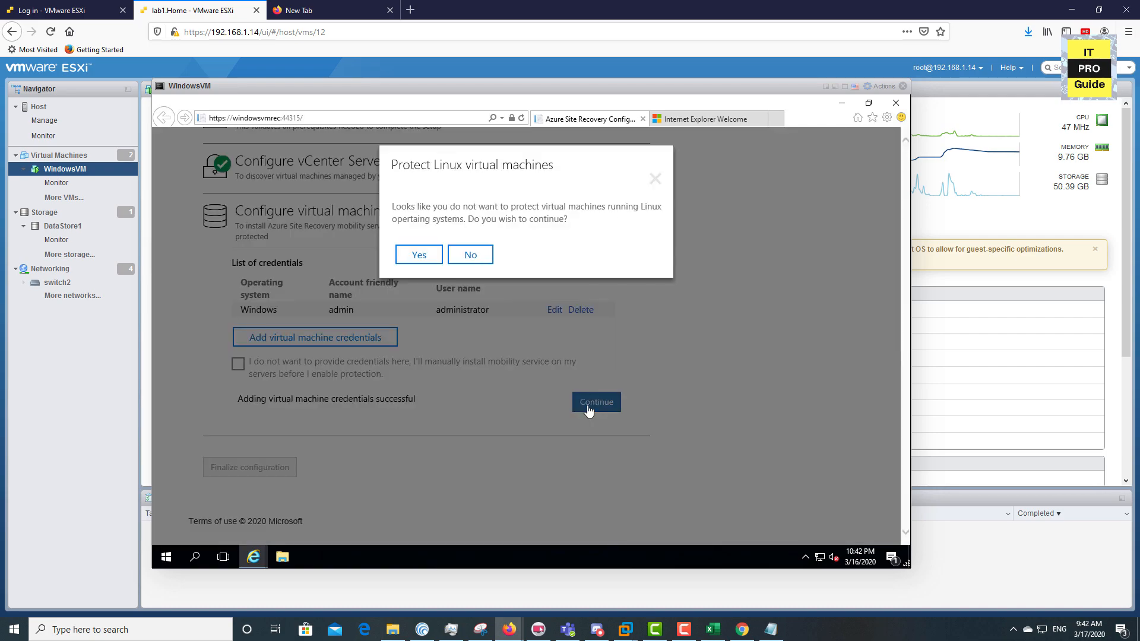
{"action": "left_click", "coordinate": [420, 255]}
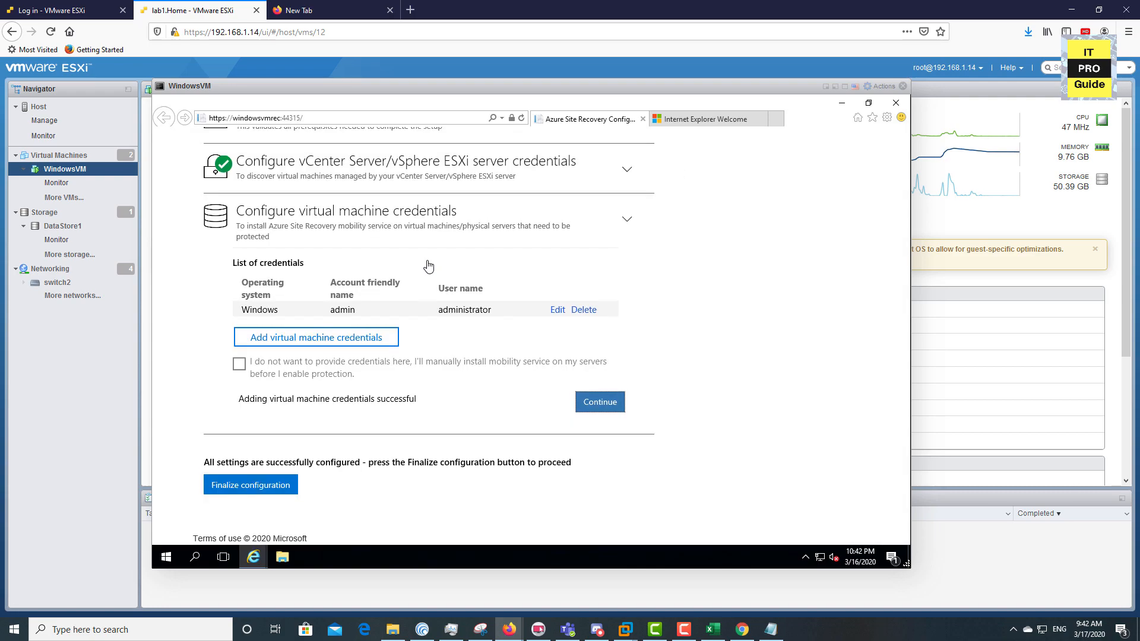
Switch from the configured appliance to the MigrationVault Azure portal window
{"action": "left_click", "coordinate": [280, 469]}
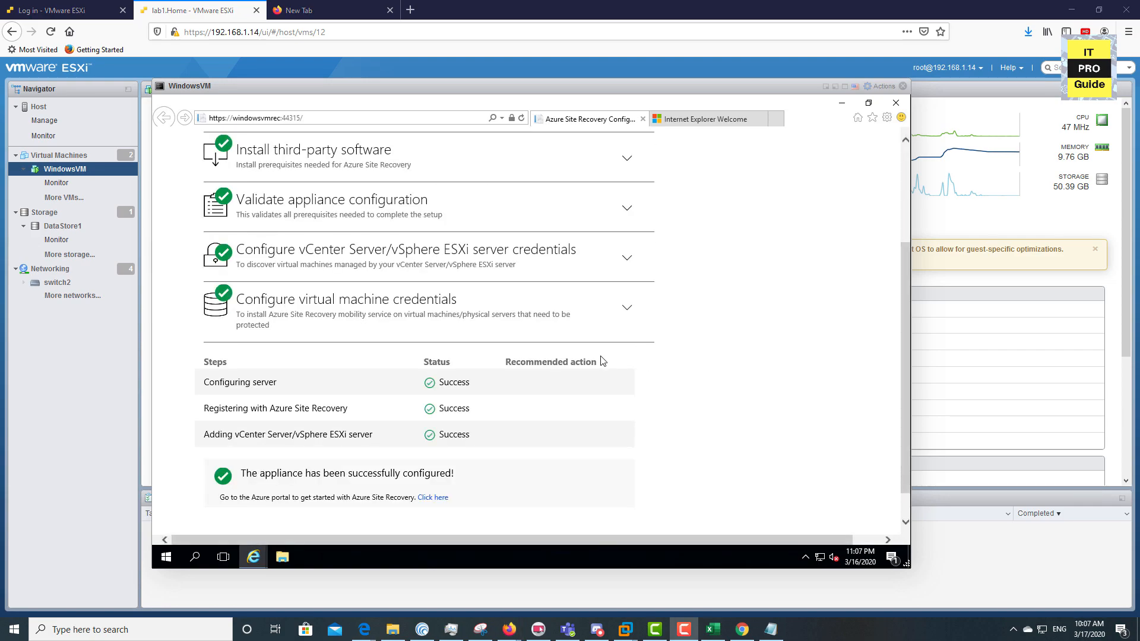
{"action": "scroll", "coordinate": [725, 368], "scroll_direction": "down", "scroll_amount": 1}
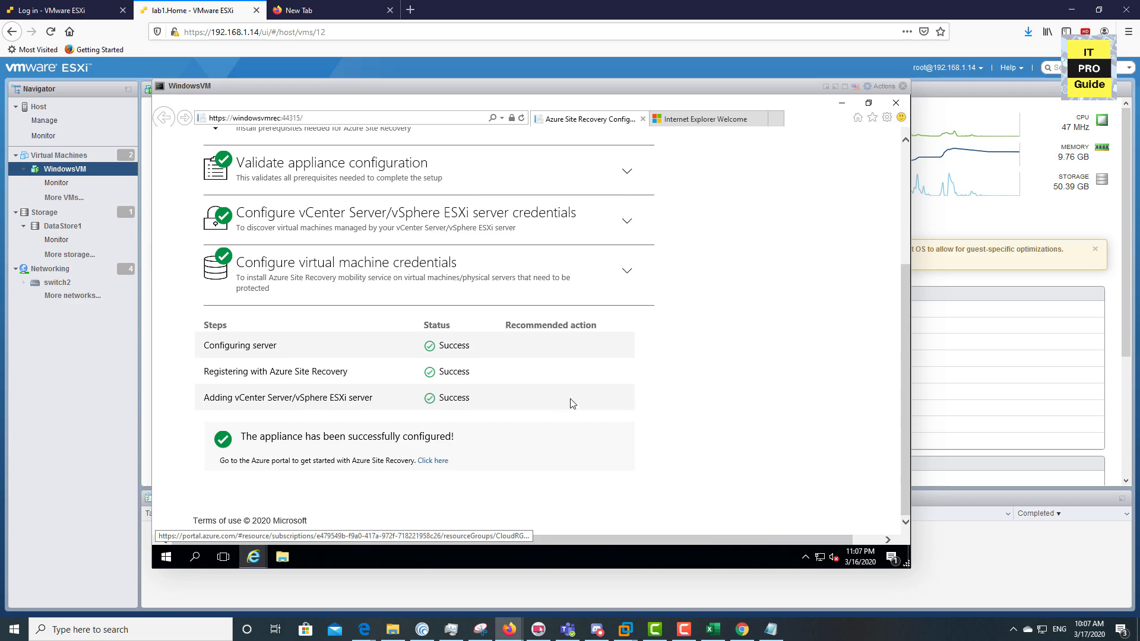
{"action": "mouse_move", "coordinate": [361, 637]}
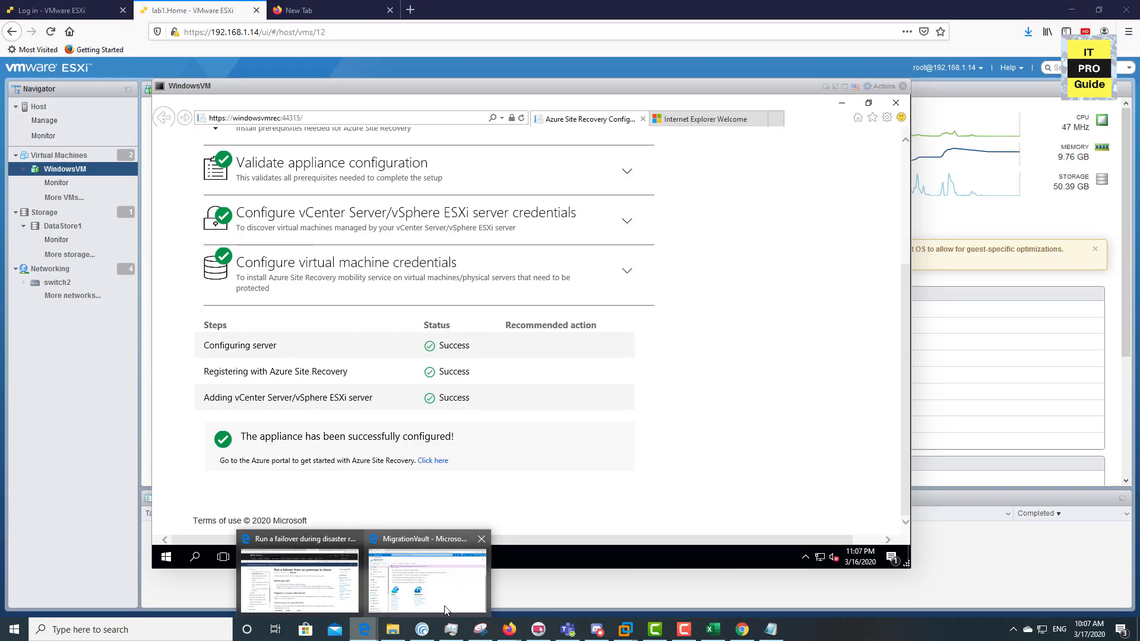
{"action": "left_click", "coordinate": [447, 611]}
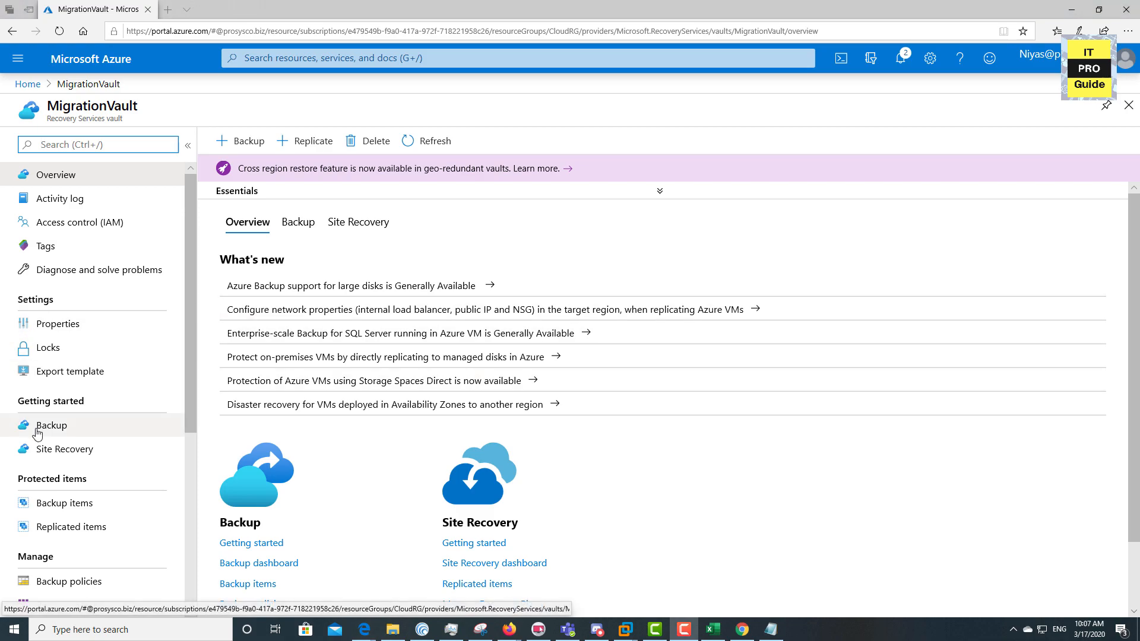
In Site Recovery's Prepare infrastructure, set the protection goal to on-premises VMware vSphere machines
{"action": "left_click", "coordinate": [54, 448]}
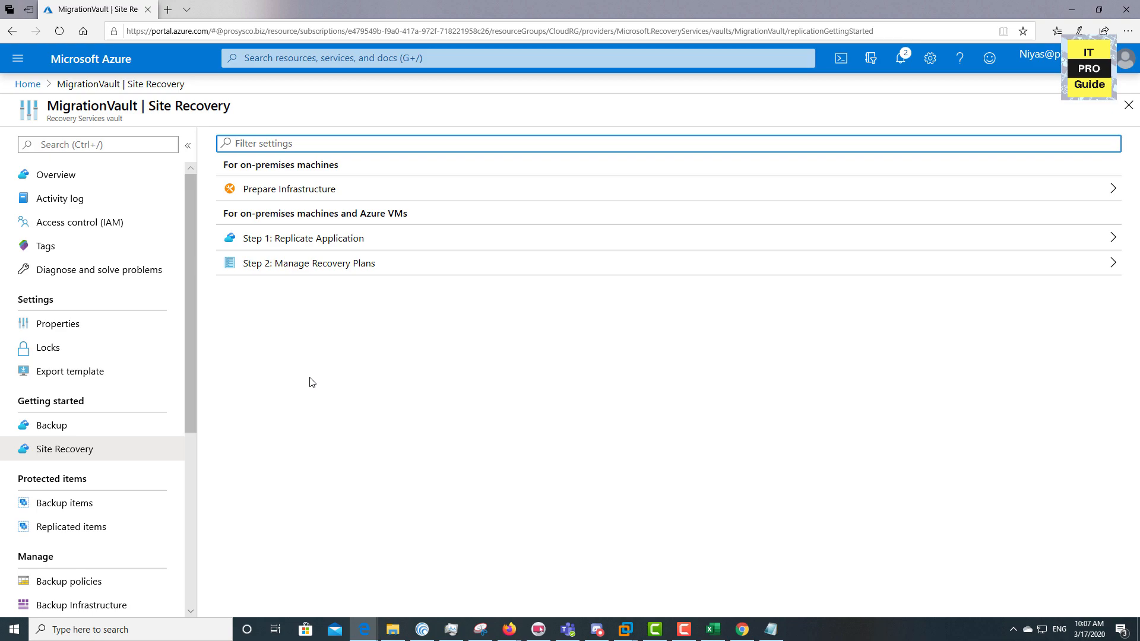
{"action": "left_click", "coordinate": [289, 189]}
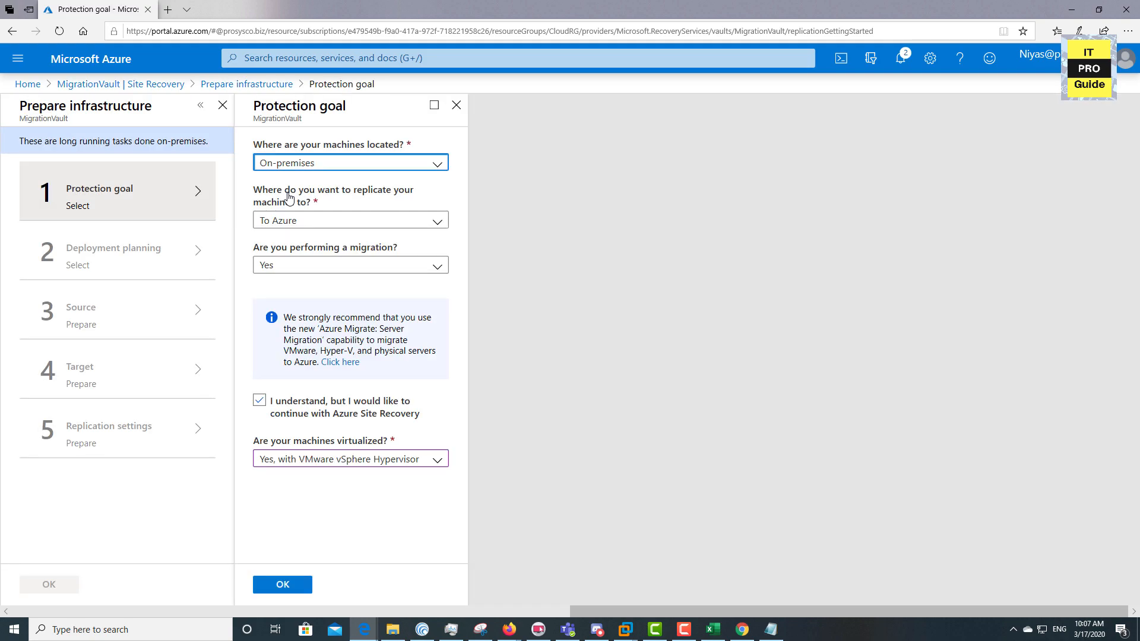
{"action": "left_click", "coordinate": [304, 166]}
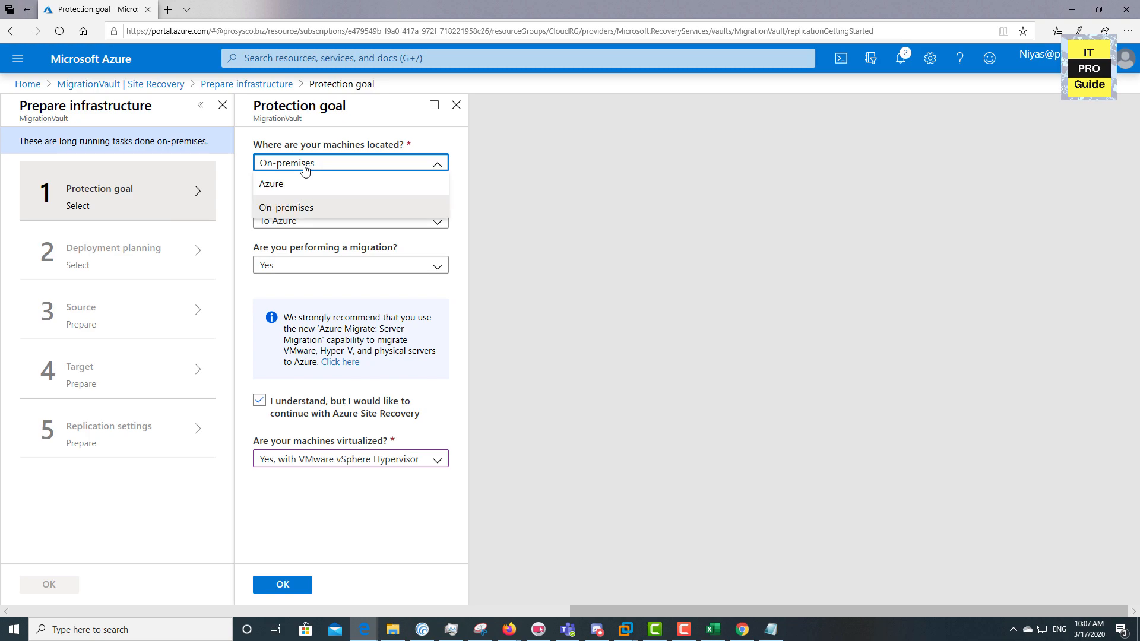
{"action": "left_click", "coordinate": [305, 207]}
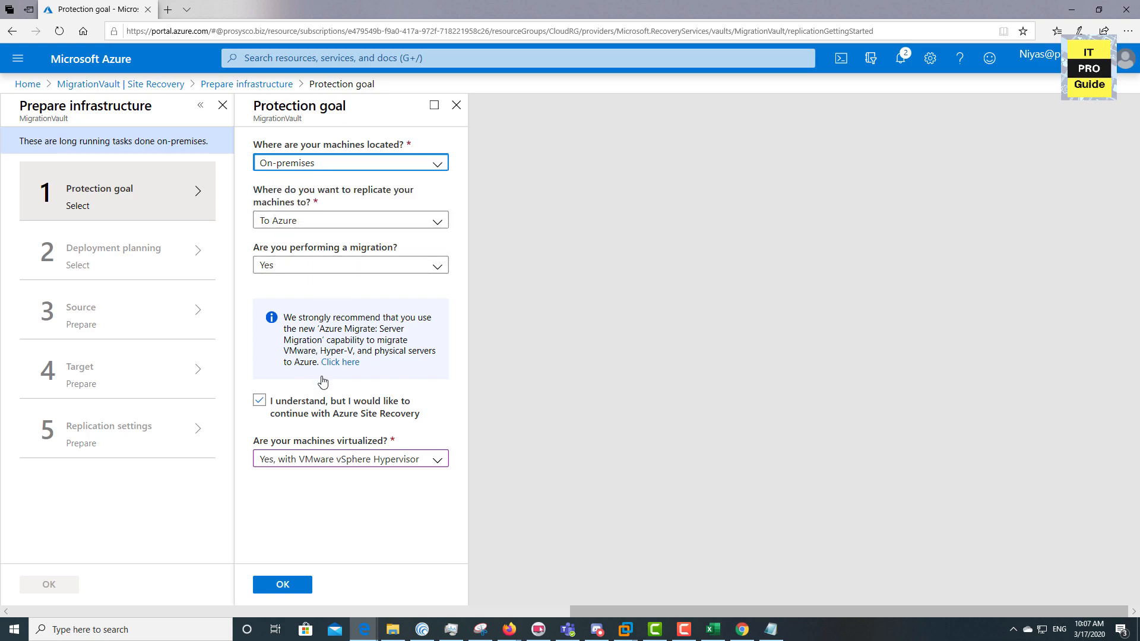
{"action": "left_click", "coordinate": [311, 465]}
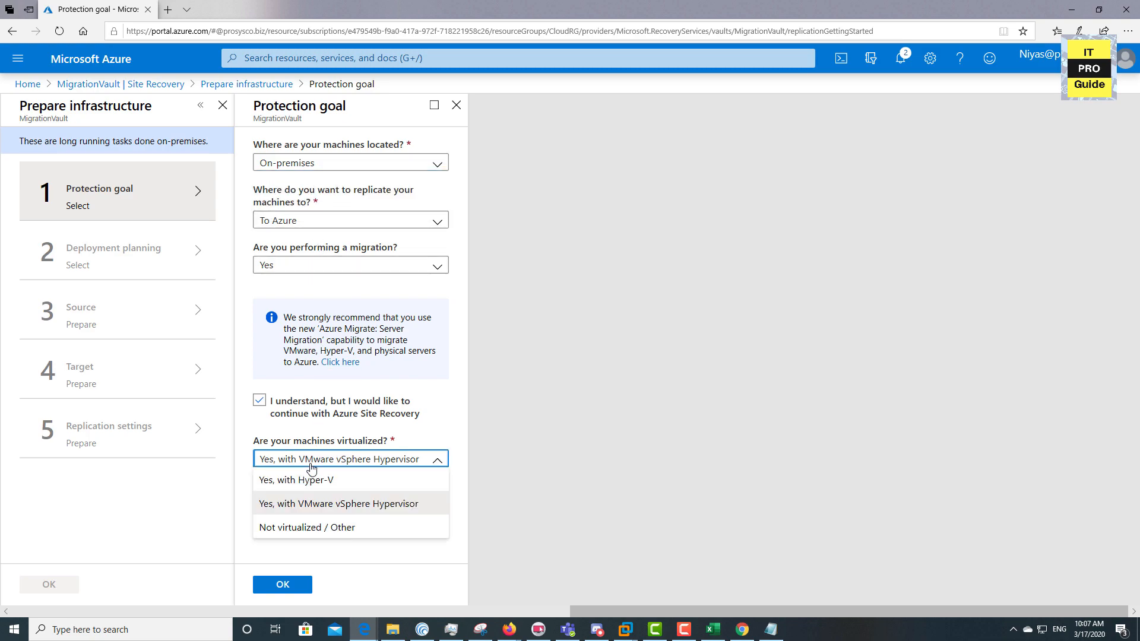
{"action": "left_click", "coordinate": [326, 511]}
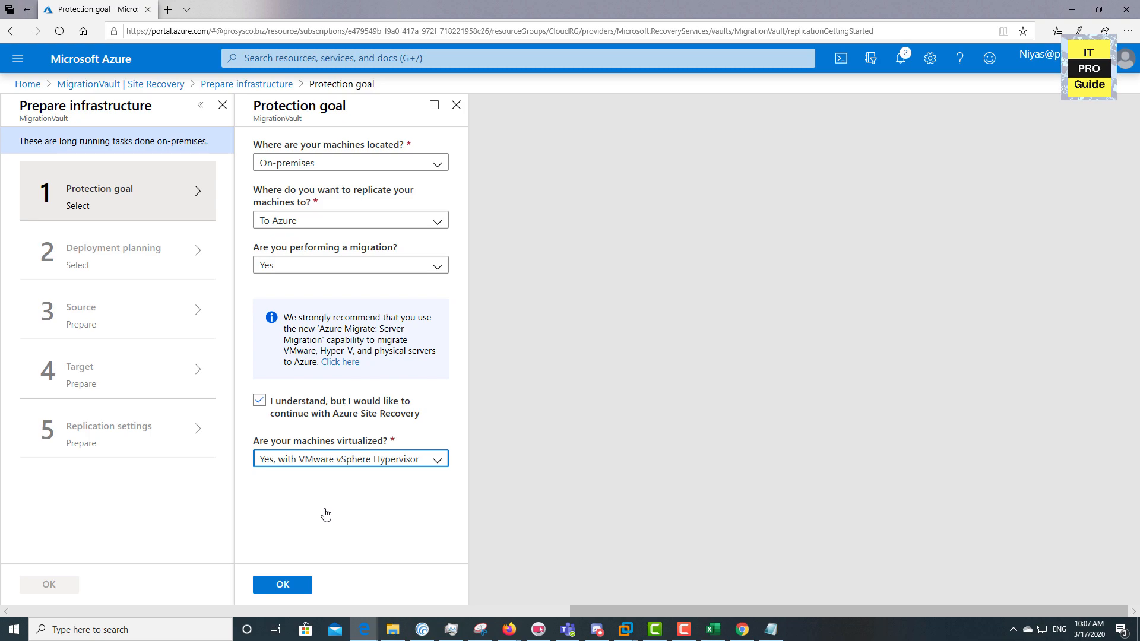
{"action": "left_click", "coordinate": [301, 589]}
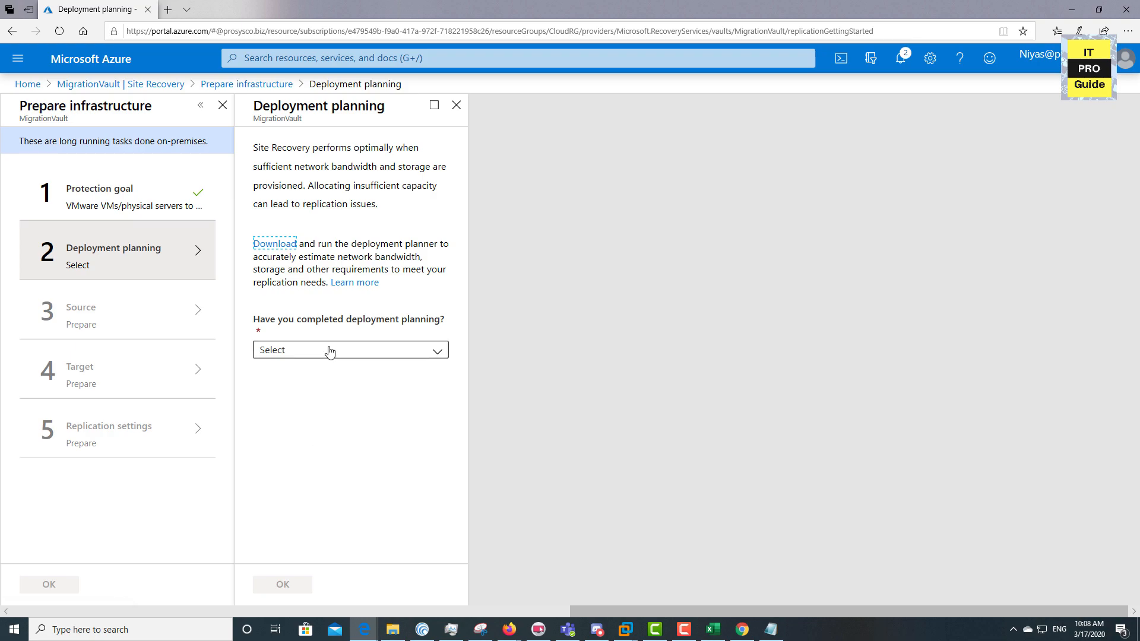
Mark deployment planning as done and select vcenter as the vSphere host for WindowsVMRec
{"action": "left_click", "coordinate": [330, 351]}
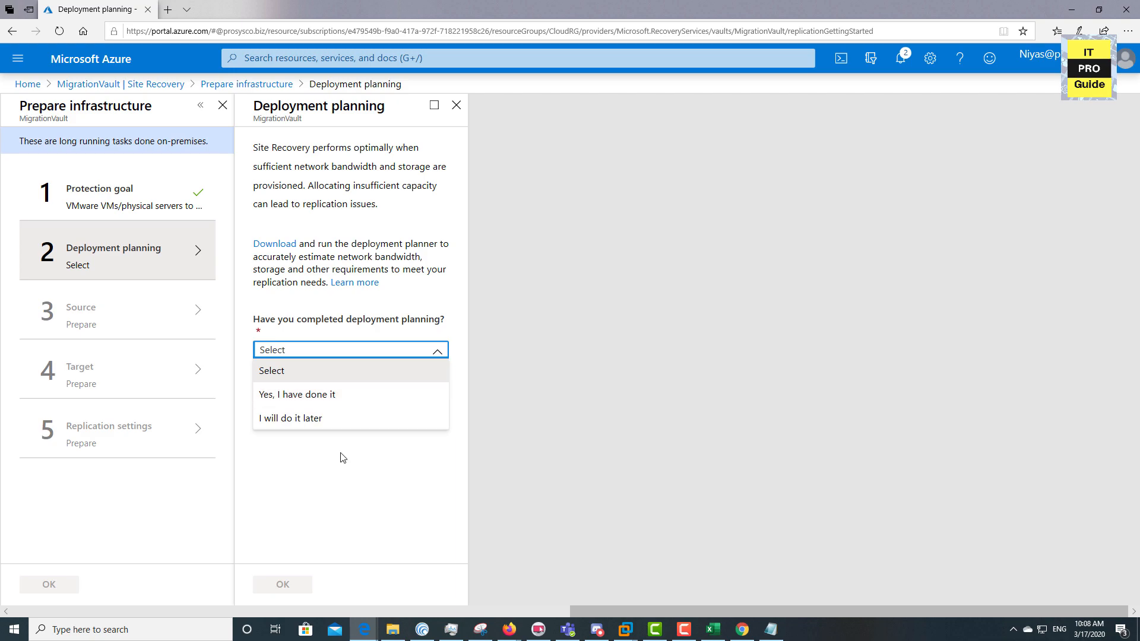
{"action": "left_click", "coordinate": [331, 404]}
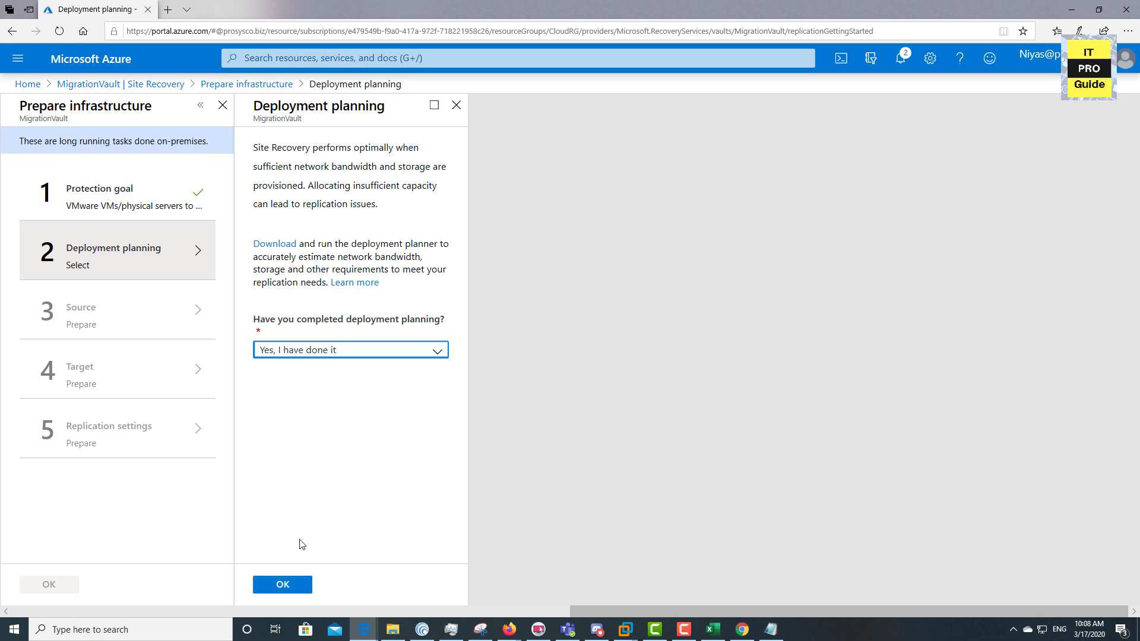
{"action": "left_click", "coordinate": [292, 584]}
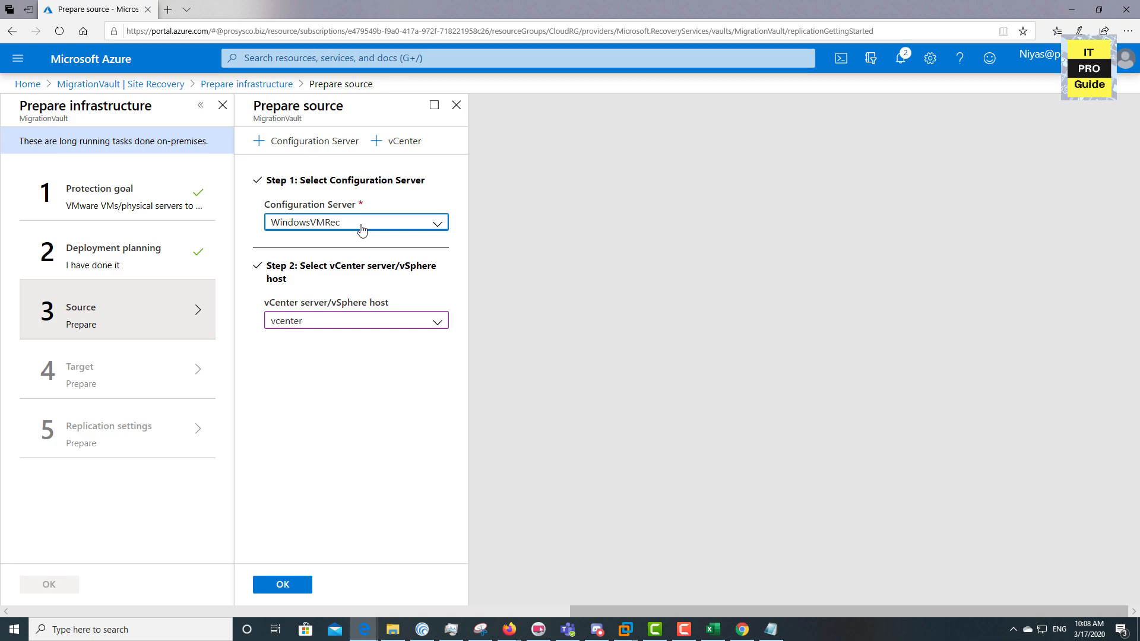
{"action": "left_click", "coordinate": [378, 317]}
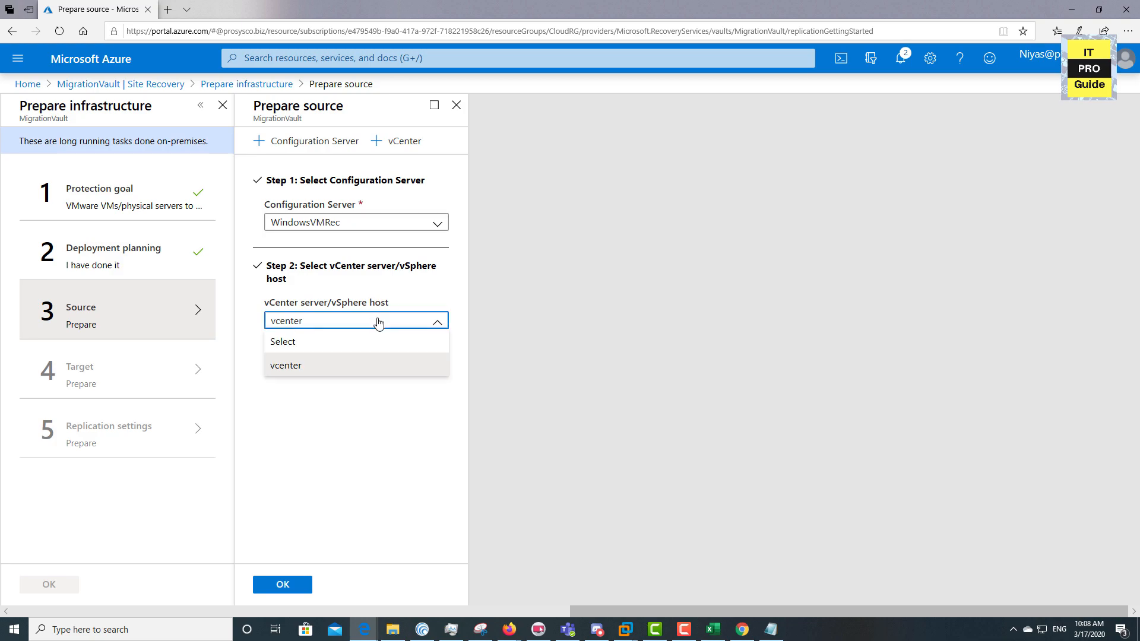
{"action": "left_click", "coordinate": [373, 366]}
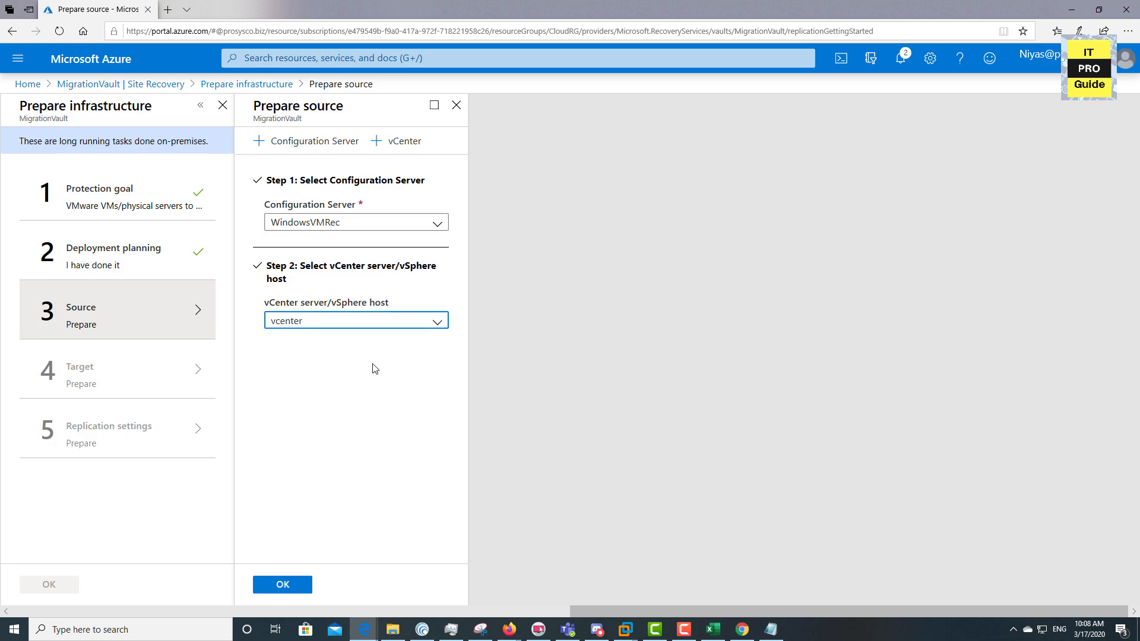
Confirm the source, then keep Resource Manager as the target deployment model and confirm
{"action": "left_click", "coordinate": [289, 587]}
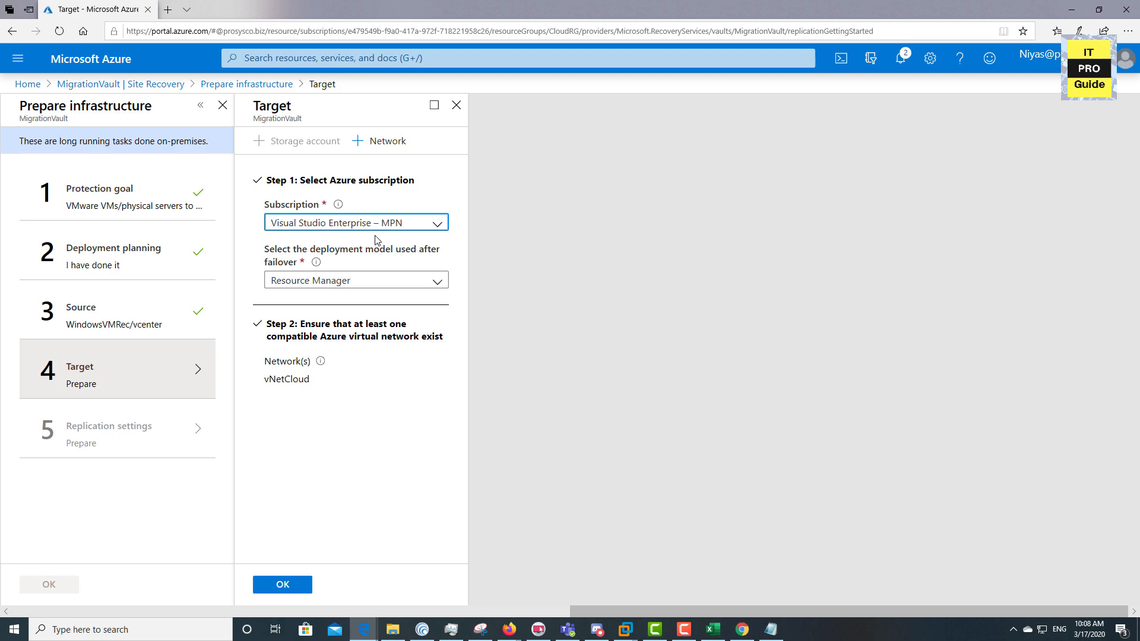
{"action": "left_click", "coordinate": [368, 287]}
{"action": "left_click", "coordinate": [367, 287]}
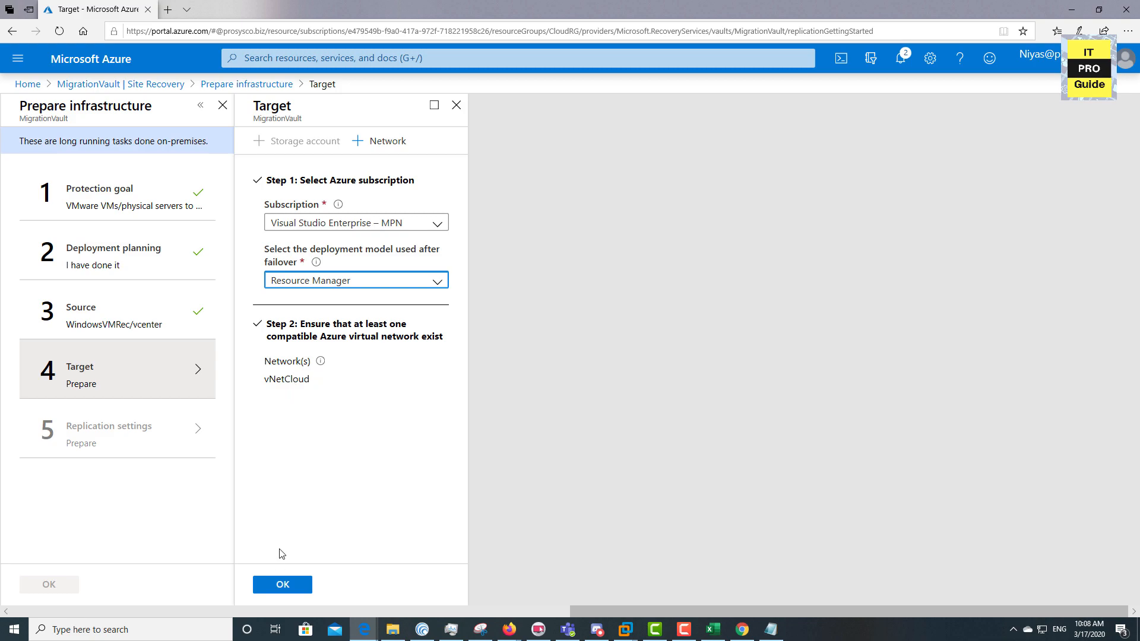
{"action": "left_click", "coordinate": [275, 584]}
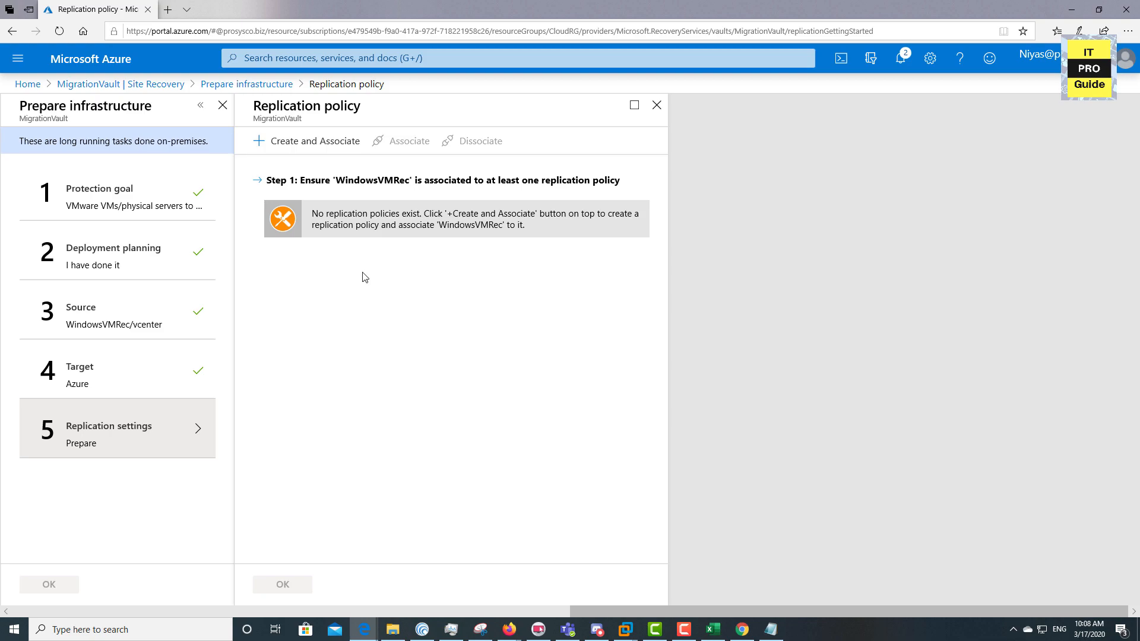
Create replication policy VMwareRepPolicy, associate it with WindowsVMRec, and finish infrastructure preparation
{"action": "left_click", "coordinate": [307, 151]}
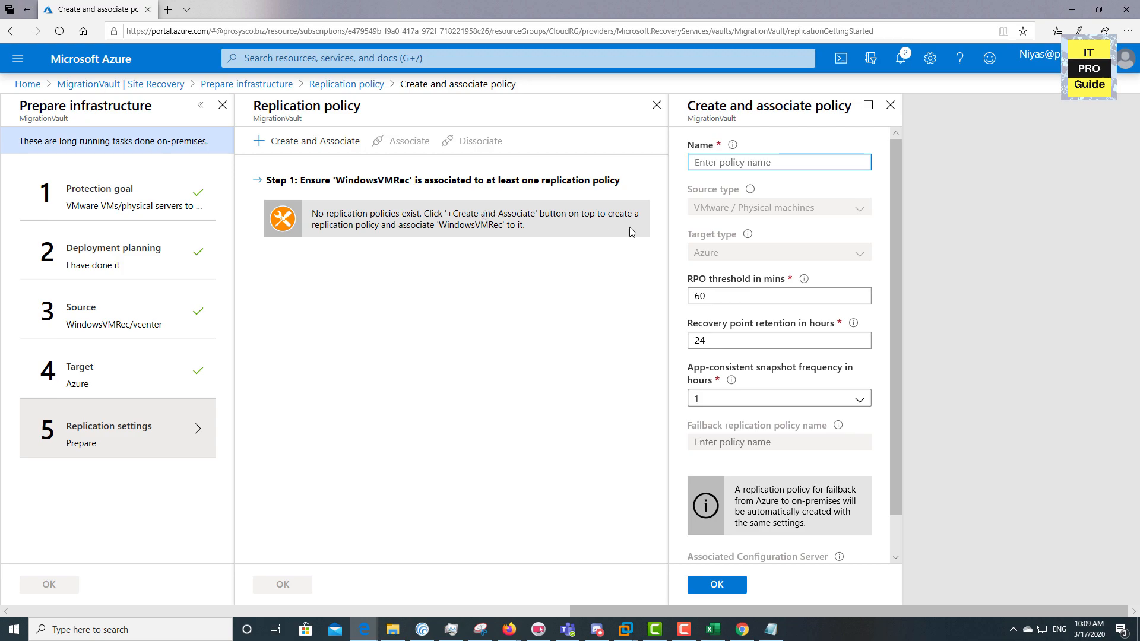
{"action": "type", "text": "replicatio"}
{"action": "key", "text": "BackSpace"}
{"action": "key", "text": "BackSpace"}
{"action": "key", "text": "BackSpace"}
{"action": "key", "text": "BackSpace"}
{"action": "key", "text": "BackSpace"}
{"action": "key", "text": "BackSpace"}
{"action": "key", "text": "BackSpace"}
{"action": "key", "text": "BackSpace"}
{"action": "key", "text": "BackSpace"}
{"action": "key", "text": "BackSpace"}
{"action": "type", "text": "vm"}
{"action": "key", "text": "BackSpace"}
{"action": "key", "text": "BackSpace"}
{"action": "type", "text": "VMwarewr"}
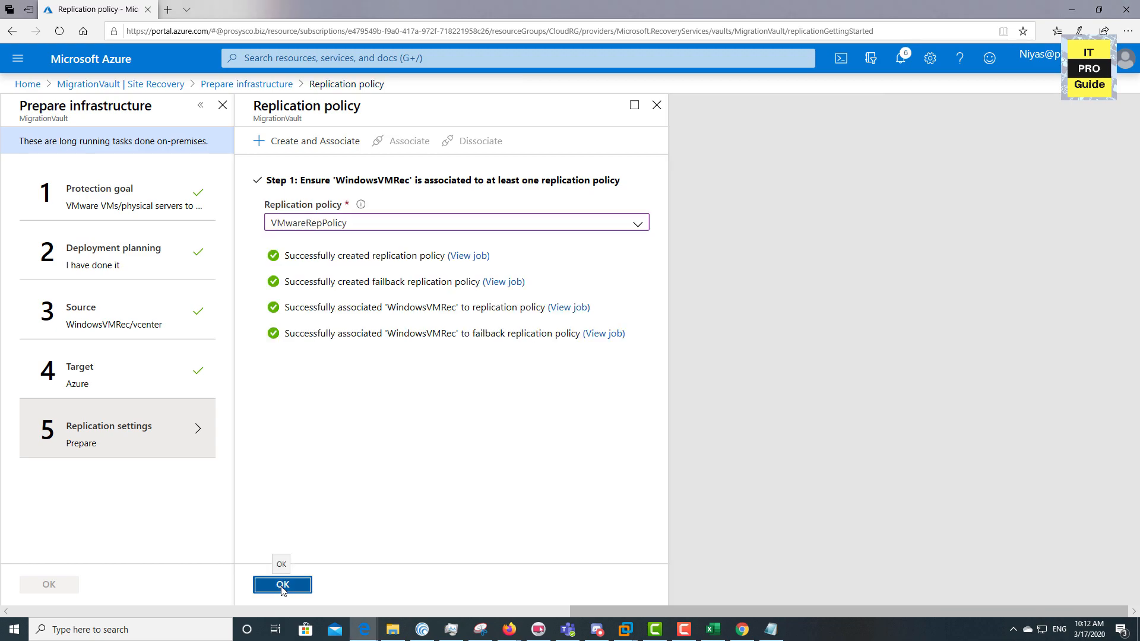
{"action": "left_click", "coordinate": [282, 584]}
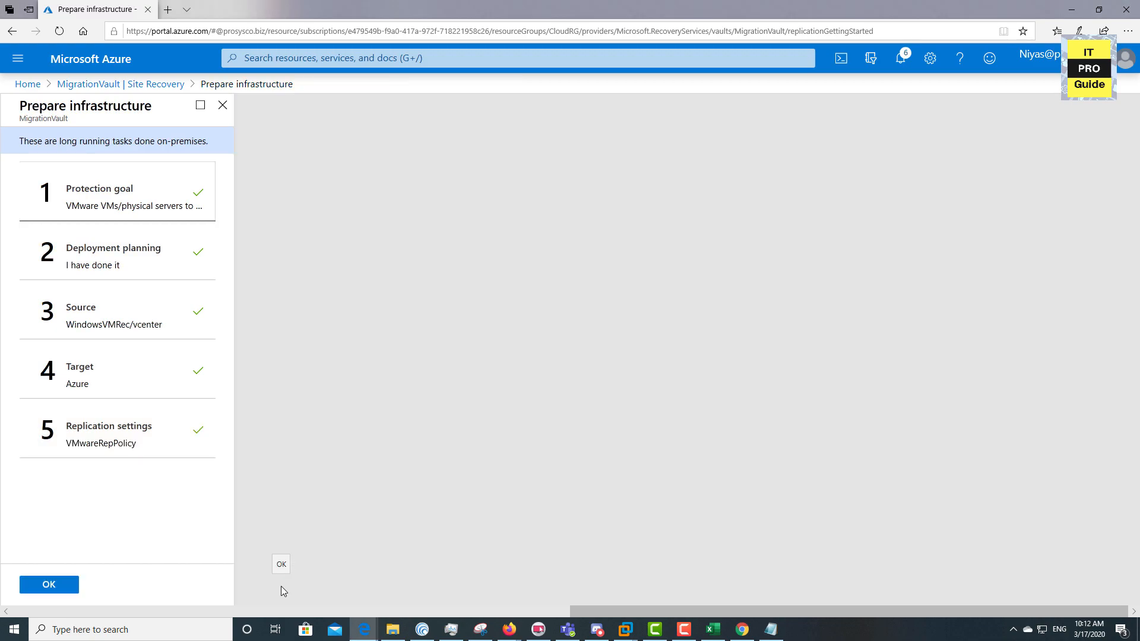
{"action": "left_click", "coordinate": [47, 587]}
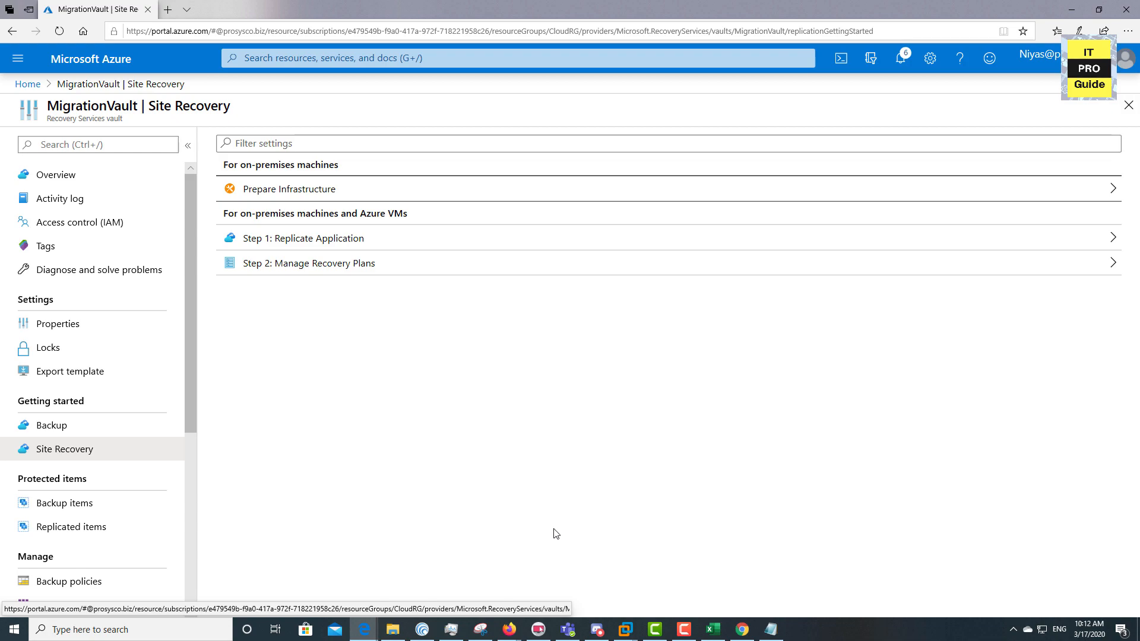
Set the replication source to vSphere host vcenter with WindowsVMRec's built-in process server
{"action": "left_click", "coordinate": [313, 245]}
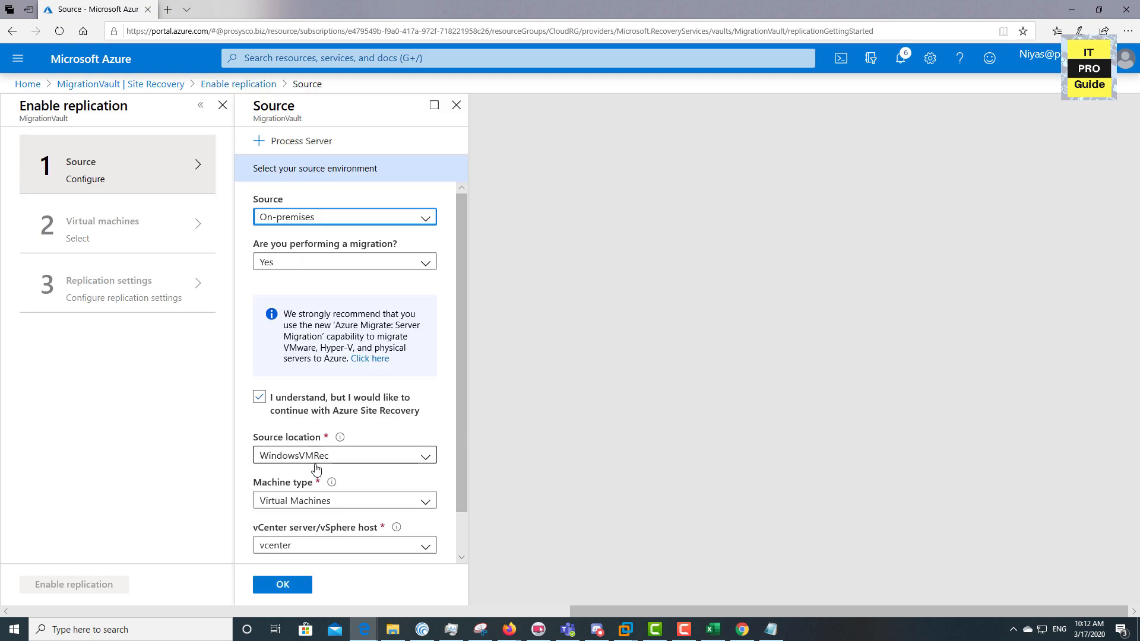
{"action": "scroll", "coordinate": [335, 509], "scroll_direction": "down", "scroll_amount": 1}
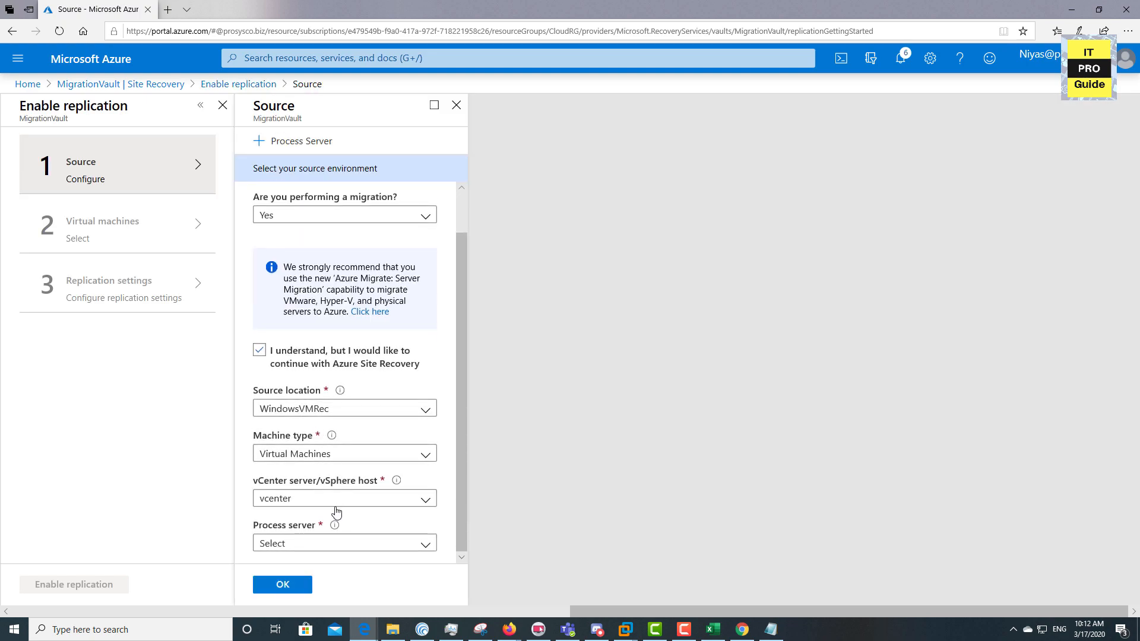
{"action": "left_click", "coordinate": [369, 501]}
{"action": "left_click", "coordinate": [372, 502]}
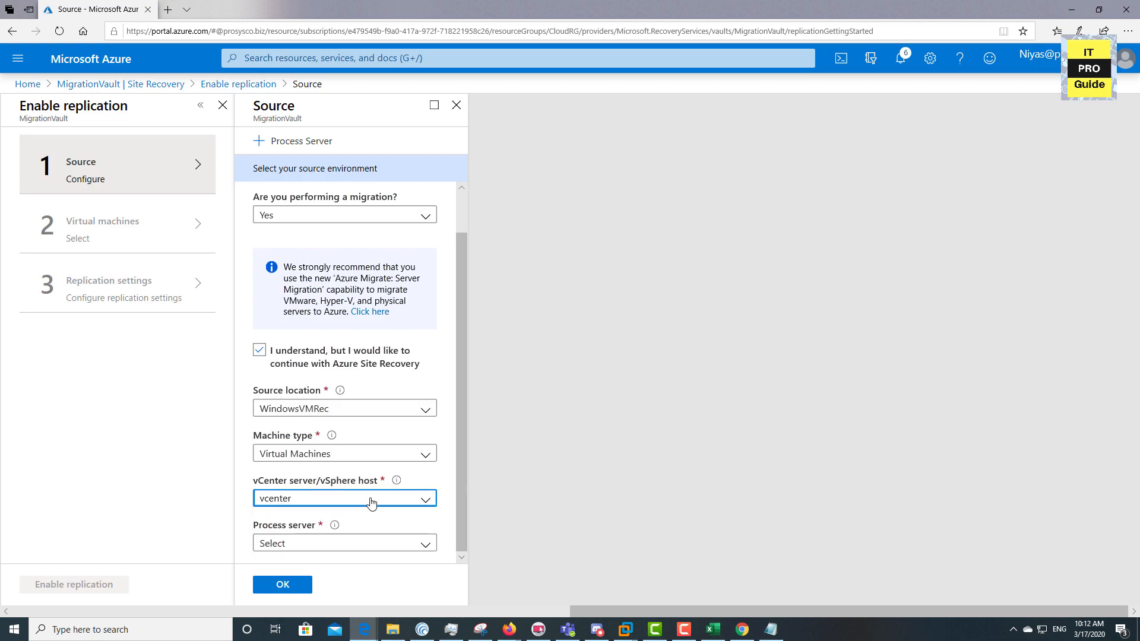
{"action": "left_click", "coordinate": [364, 544]}
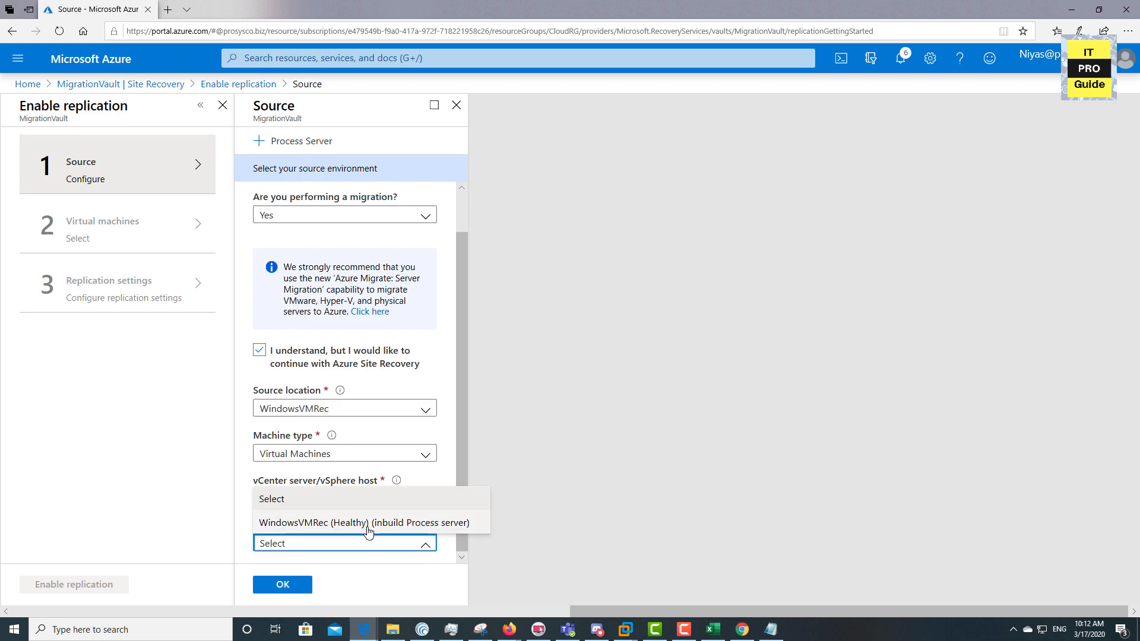
{"action": "left_click", "coordinate": [368, 526]}
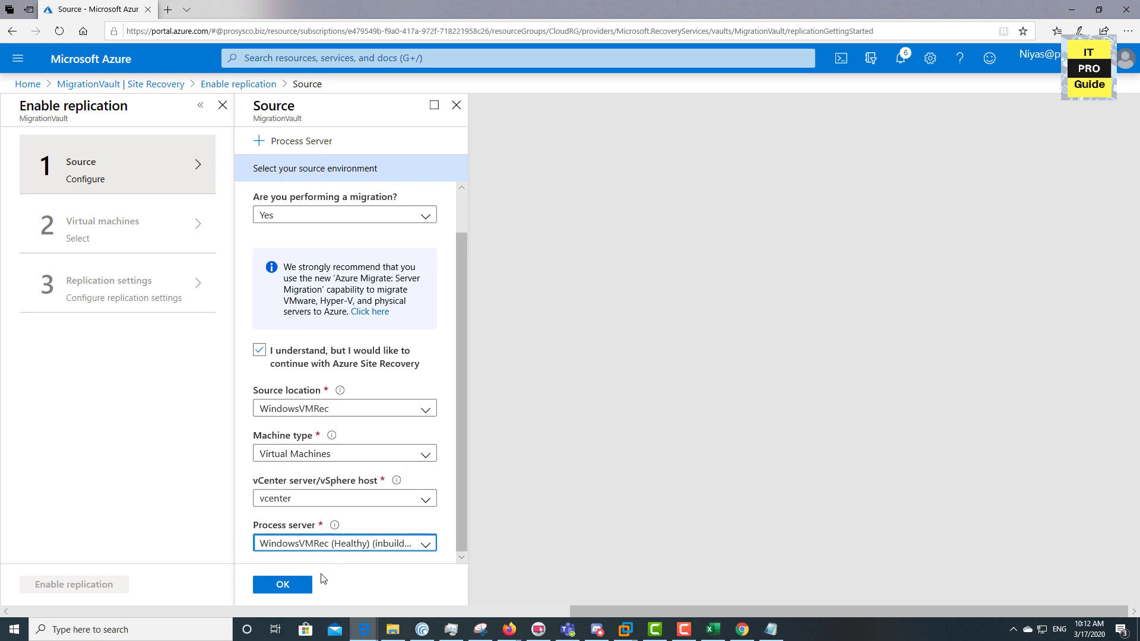
{"action": "left_click", "coordinate": [282, 585]}
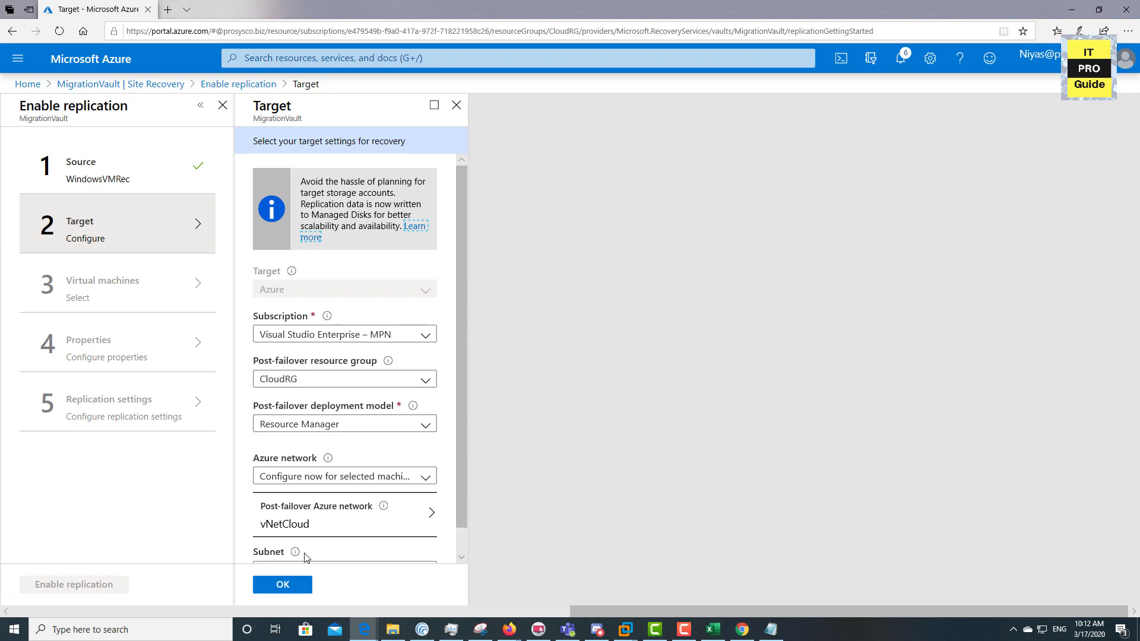
Keep the Visual Studio Enterprise – MPN subscription, CloudRG resource group and Resource Manager deployment
{"action": "scroll", "coordinate": [330, 481], "scroll_direction": "down", "scroll_amount": 1}
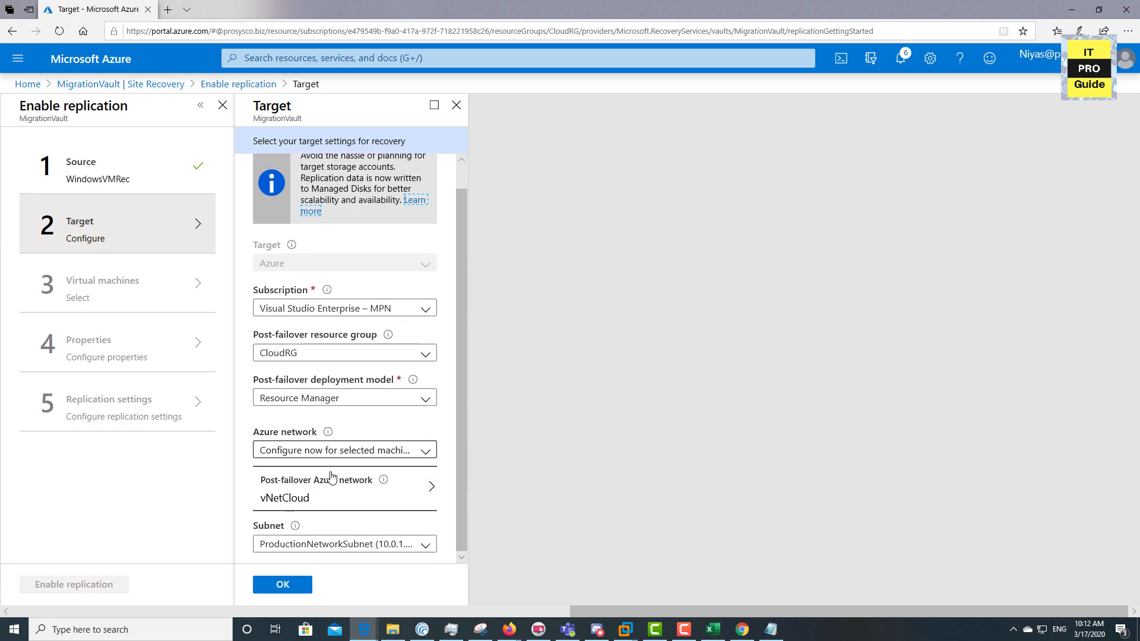
{"action": "left_click", "coordinate": [414, 308]}
{"action": "left_click", "coordinate": [413, 347]}
{"action": "left_click", "coordinate": [414, 348]}
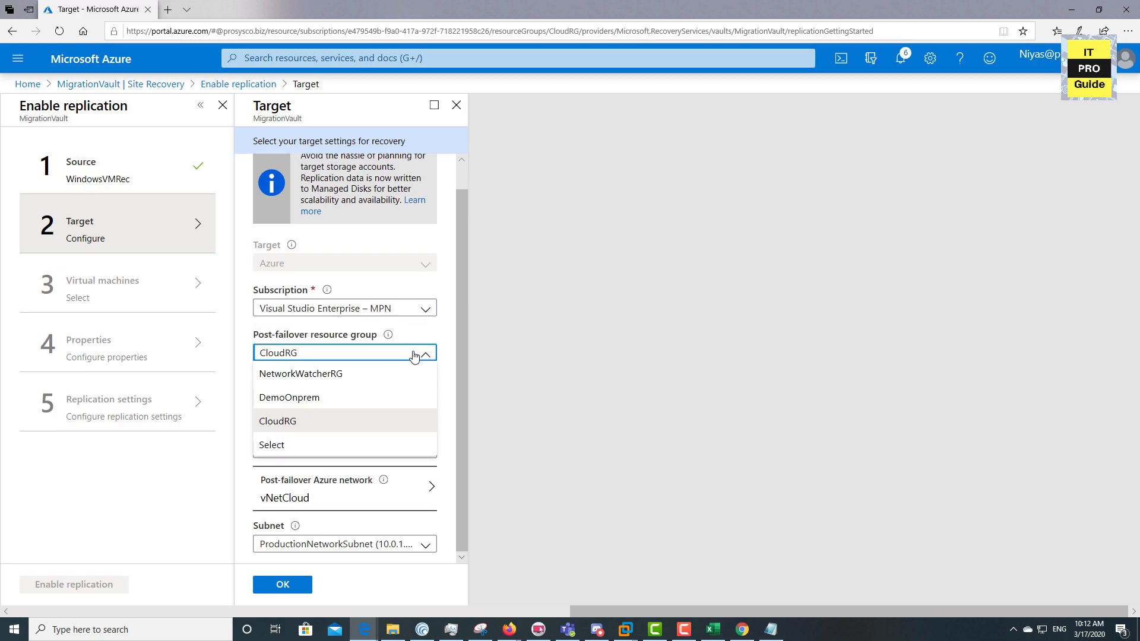
{"action": "left_click", "coordinate": [344, 421]}
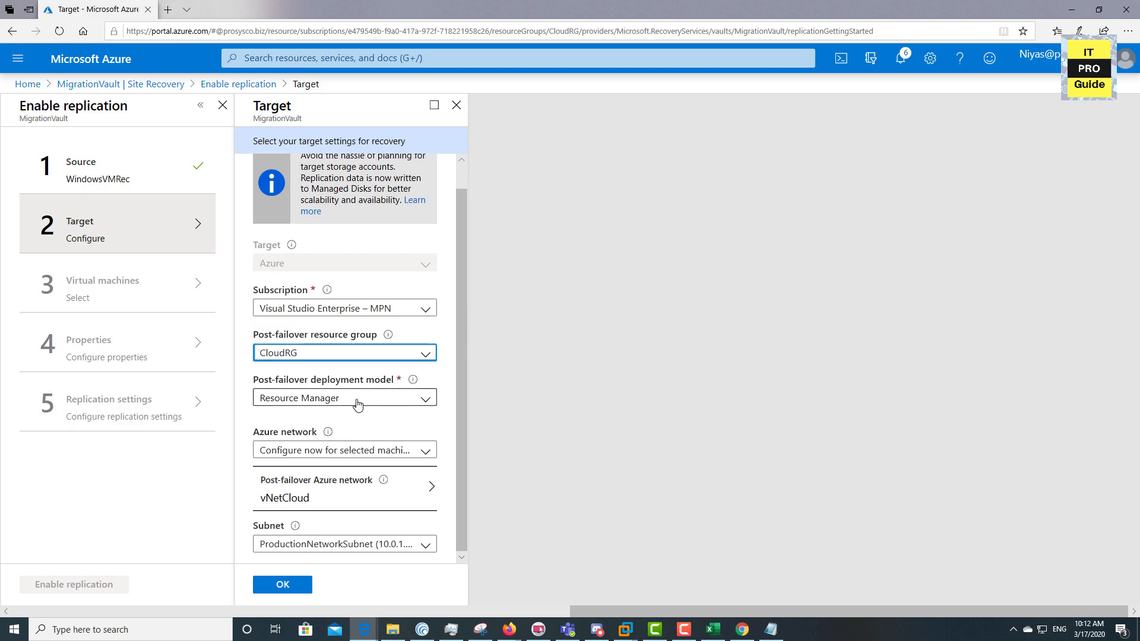
{"action": "left_click", "coordinate": [357, 404]}
{"action": "left_click", "coordinate": [342, 465]}
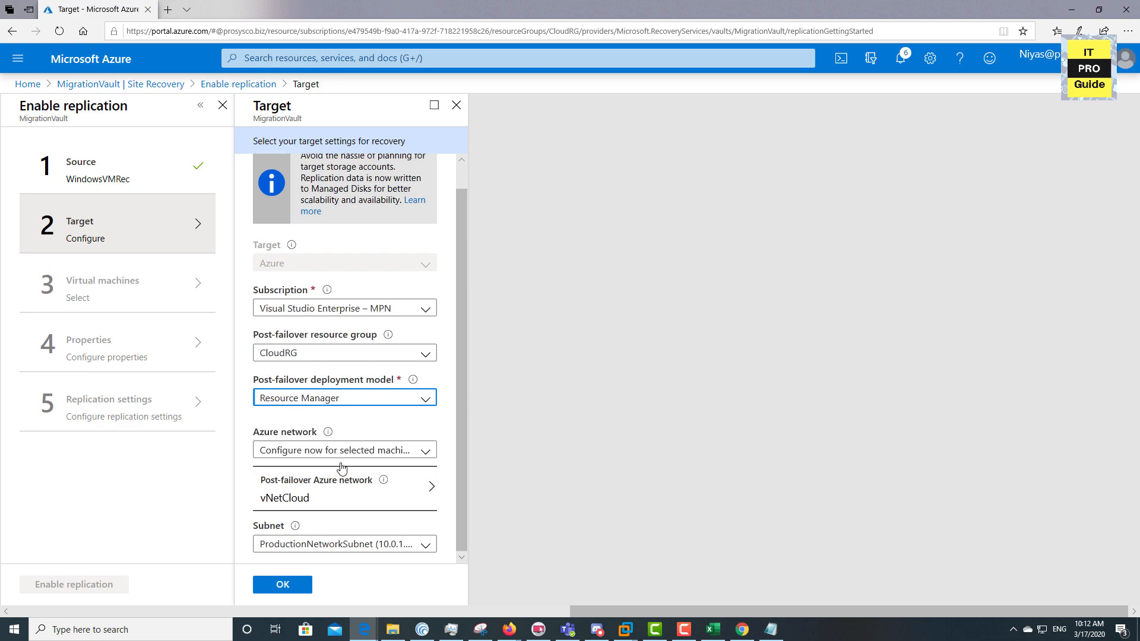
Configure the network now for selected machines using vNetCloud's ProductionNetworkSubnet, and confirm the target
{"action": "left_click", "coordinate": [361, 451]}
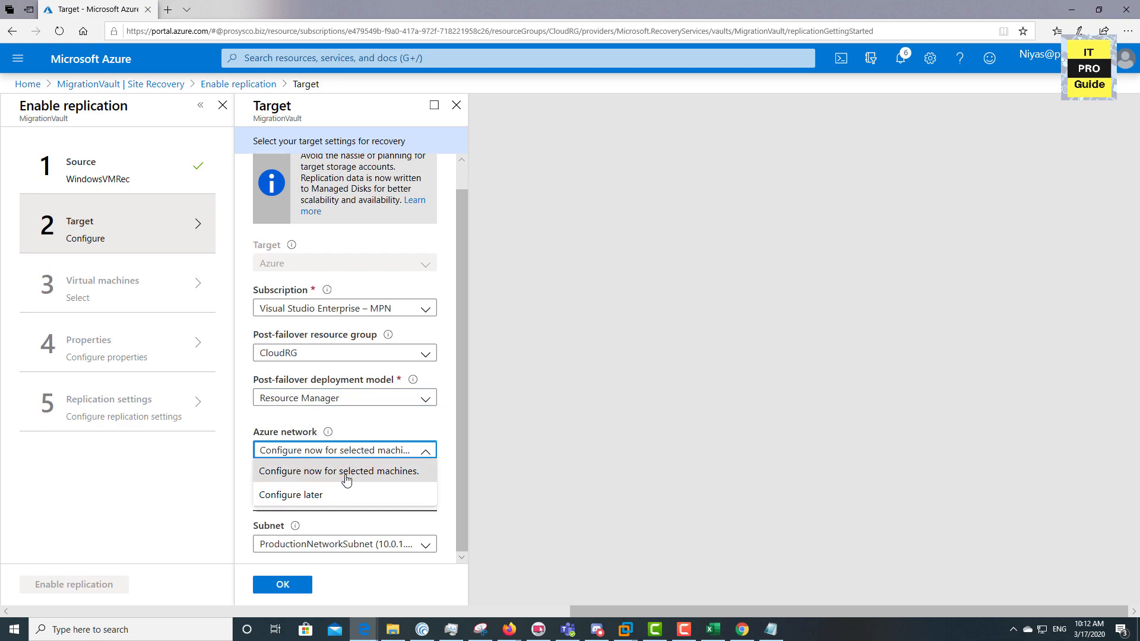
{"action": "left_click", "coordinate": [347, 472]}
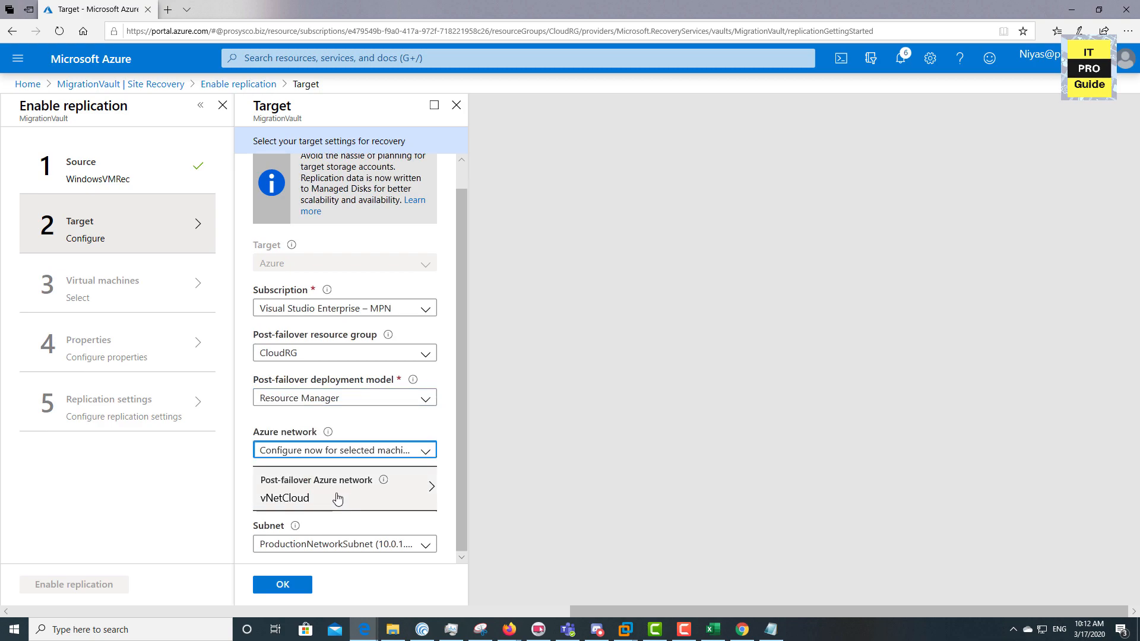
{"action": "left_click", "coordinate": [369, 544]}
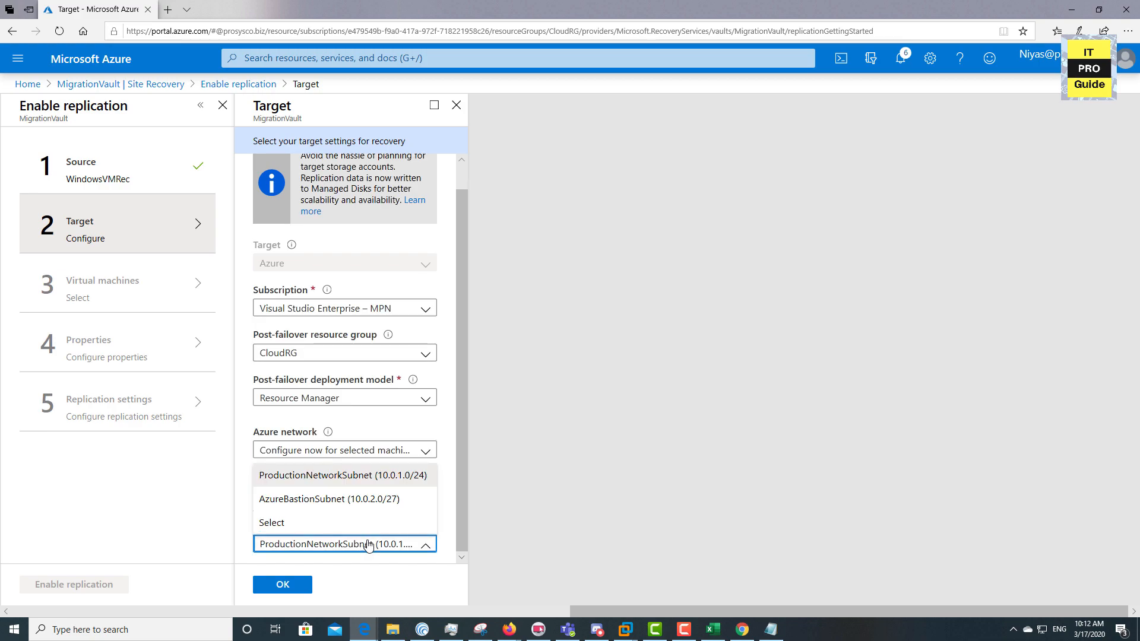
{"action": "left_click", "coordinate": [158, 506]}
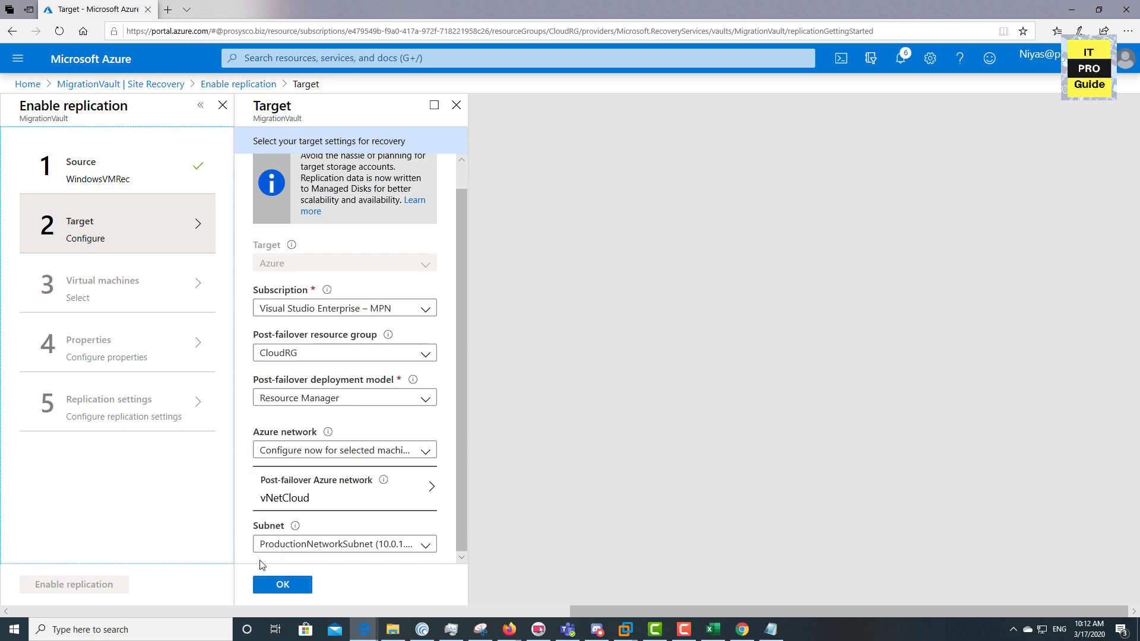
{"action": "left_click", "coordinate": [282, 583]}
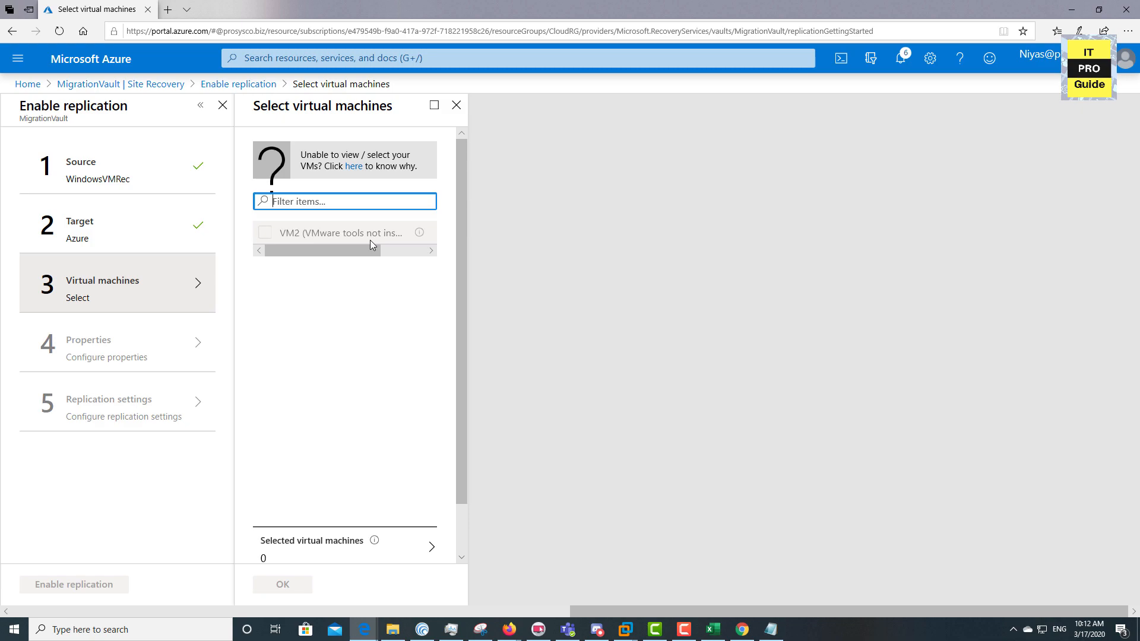
Switch to the ESXi Host Client and finish the VMware Tools installation on WindowsVM
{"action": "left_click_drag", "start_coordinate": [404, 236], "coordinate": [305, 233]}
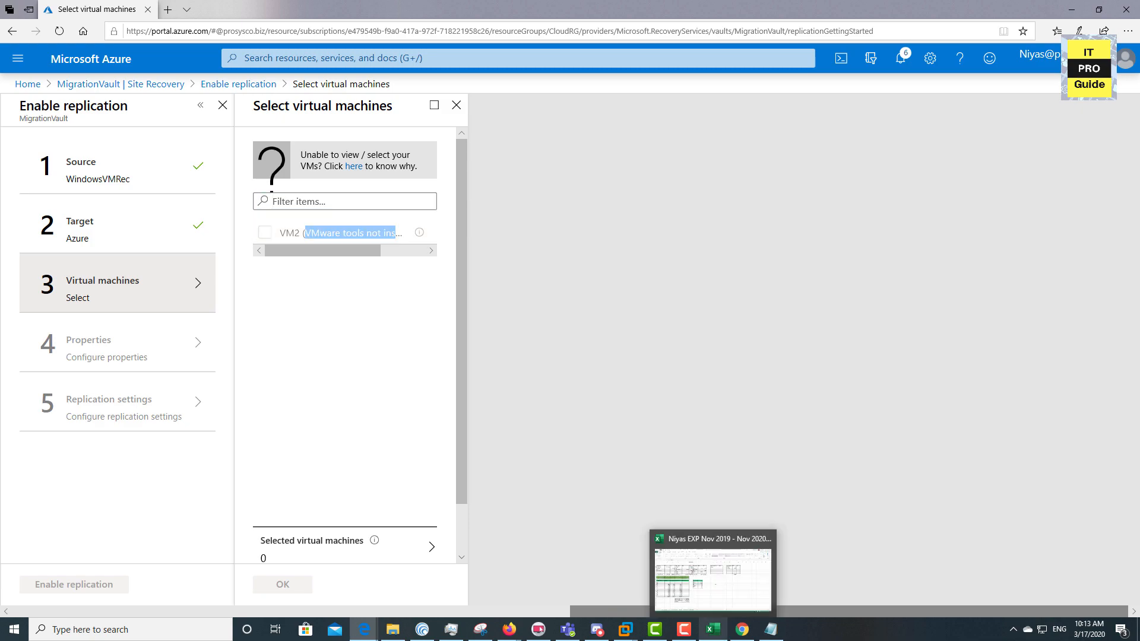
{"action": "mouse_move", "coordinate": [514, 632]}
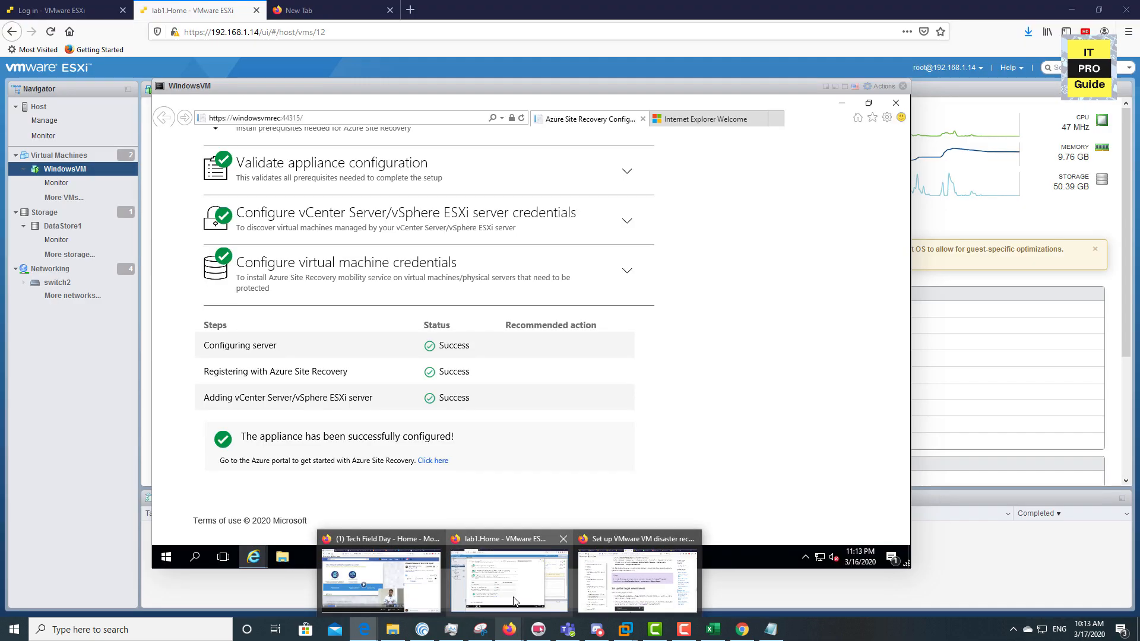
{"action": "left_click", "coordinate": [513, 600]}
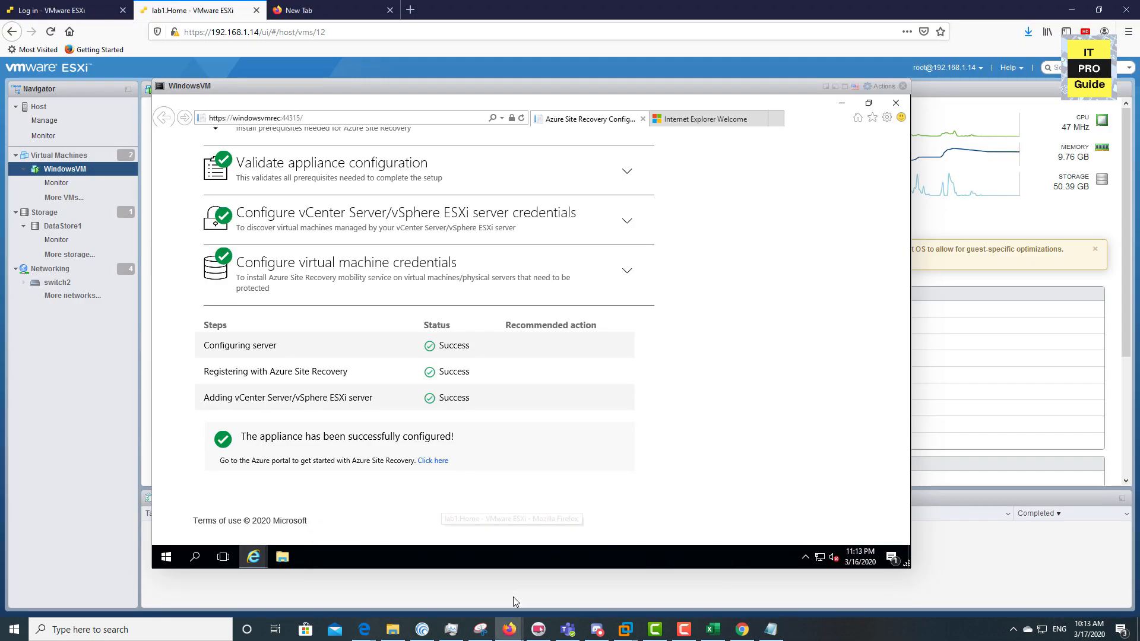
{"action": "right_click", "coordinate": [547, 95]}
{"action": "mouse_move", "coordinate": [221, 196]}
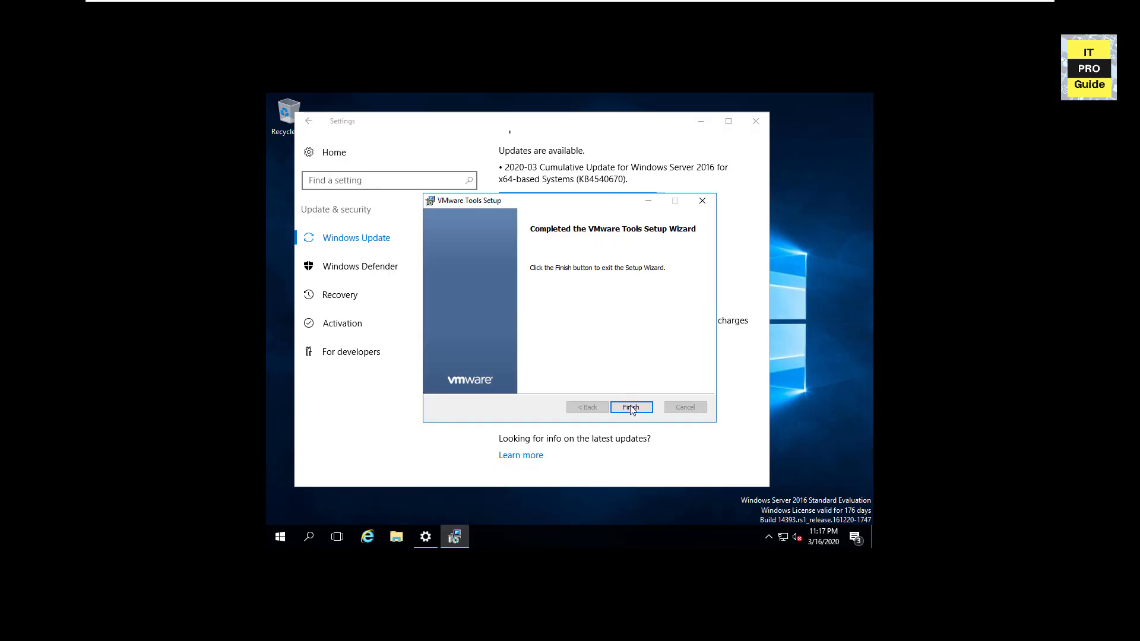
{"action": "left_click", "coordinate": [631, 407]}
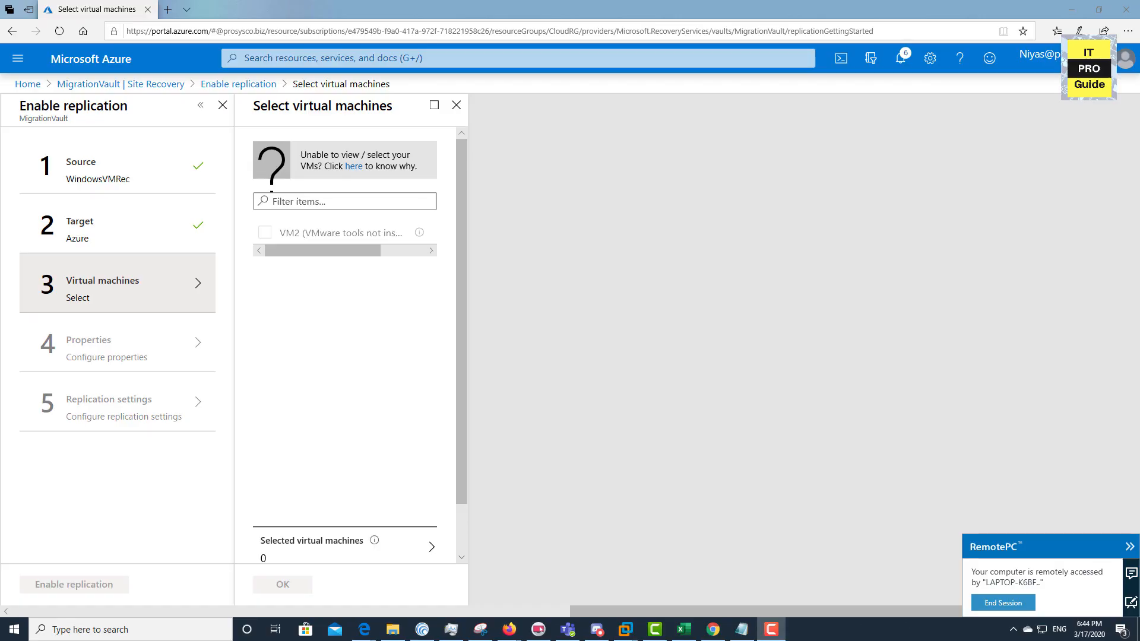
Select VM2 in the Virtual machines step and confirm it for replication
{"action": "left_click", "coordinate": [117, 225]}
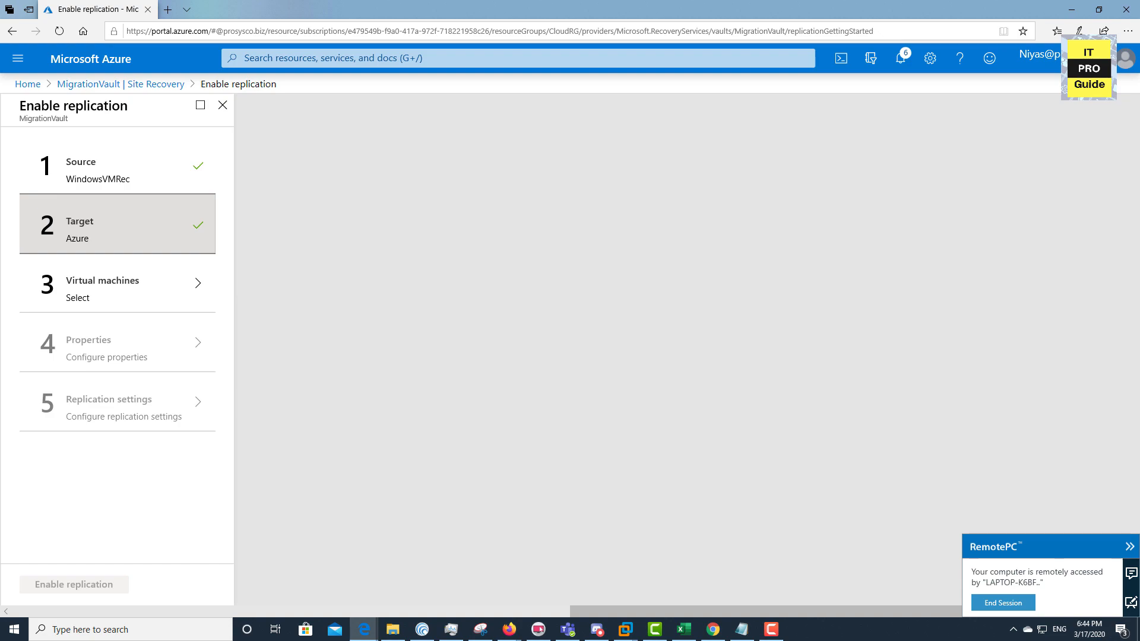
{"action": "left_click", "coordinate": [118, 284]}
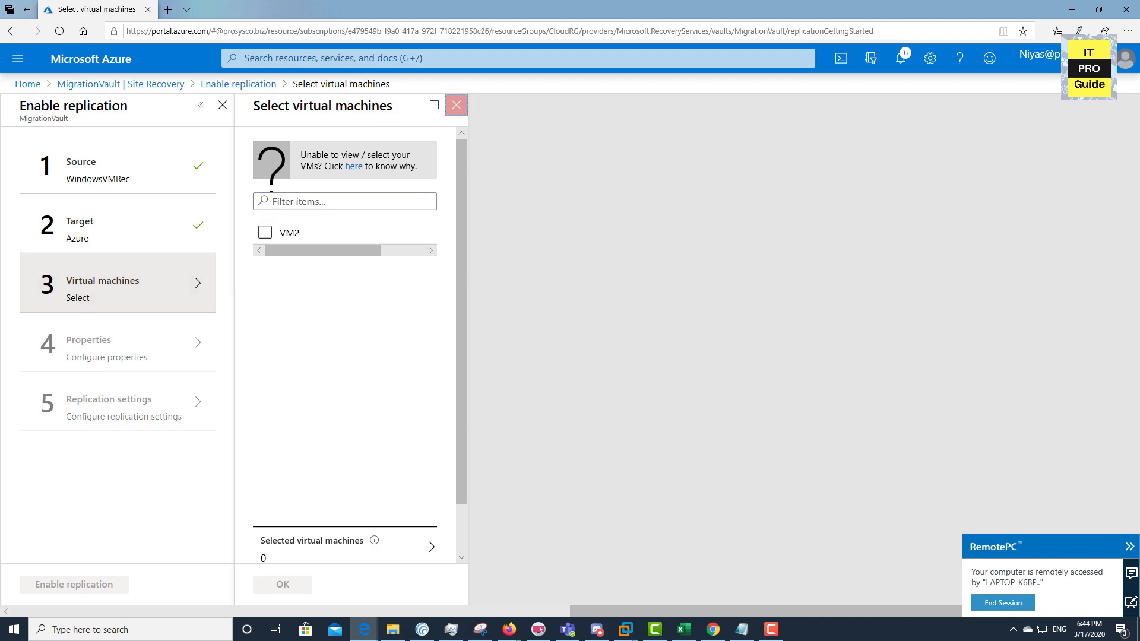
{"action": "left_click", "coordinate": [456, 105]}
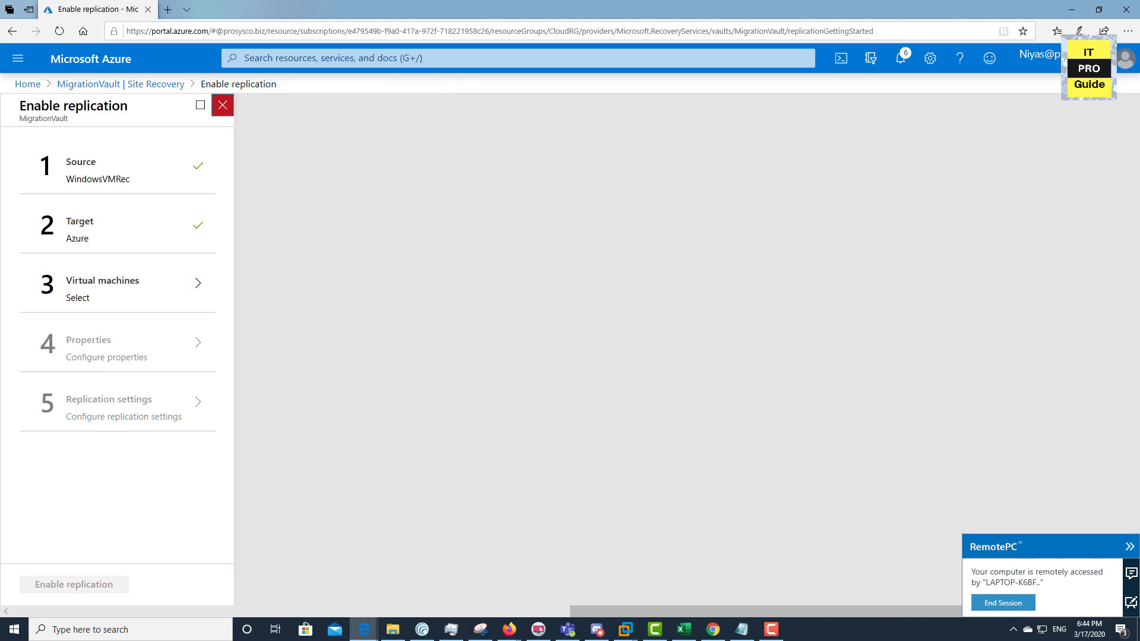
{"action": "left_click", "coordinate": [223, 105]}
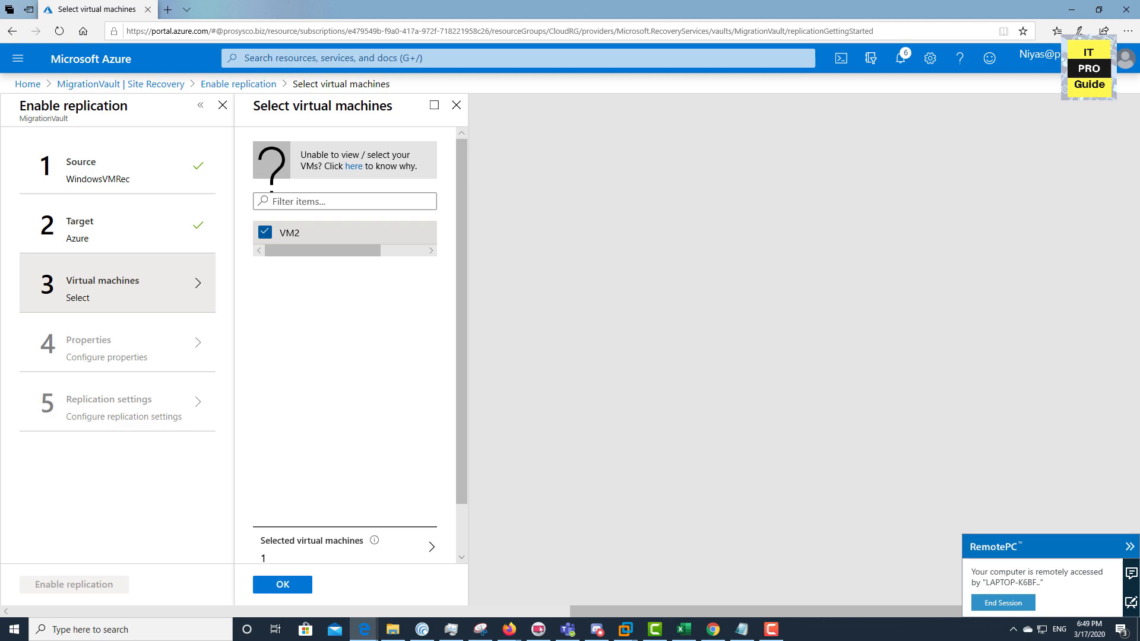
{"action": "left_click", "coordinate": [344, 545]}
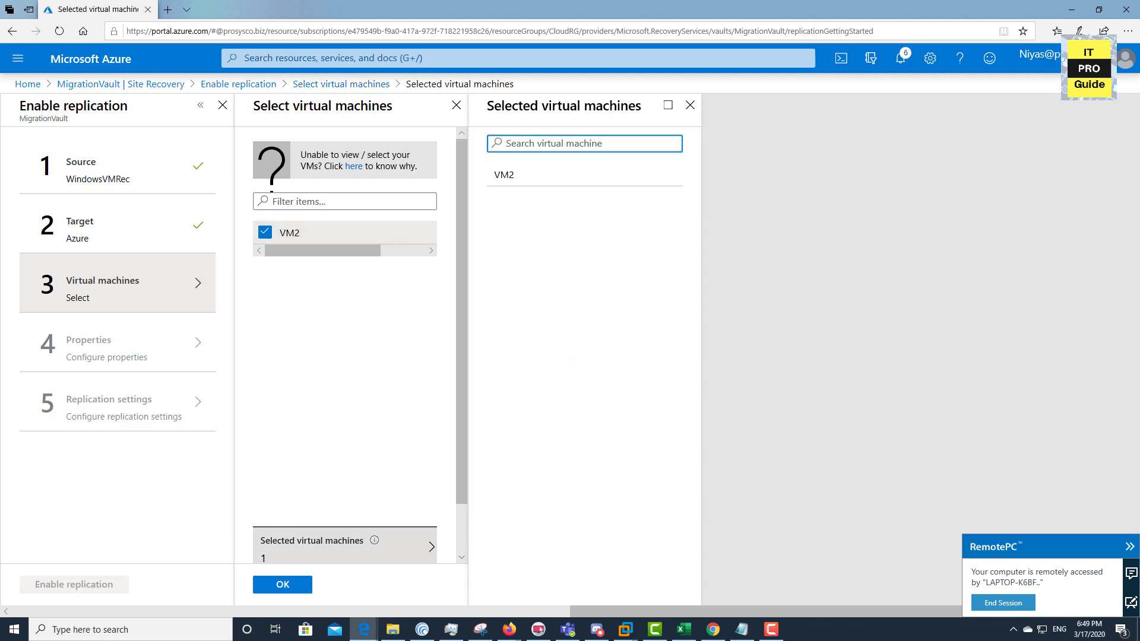
{"action": "left_click", "coordinate": [282, 585]}
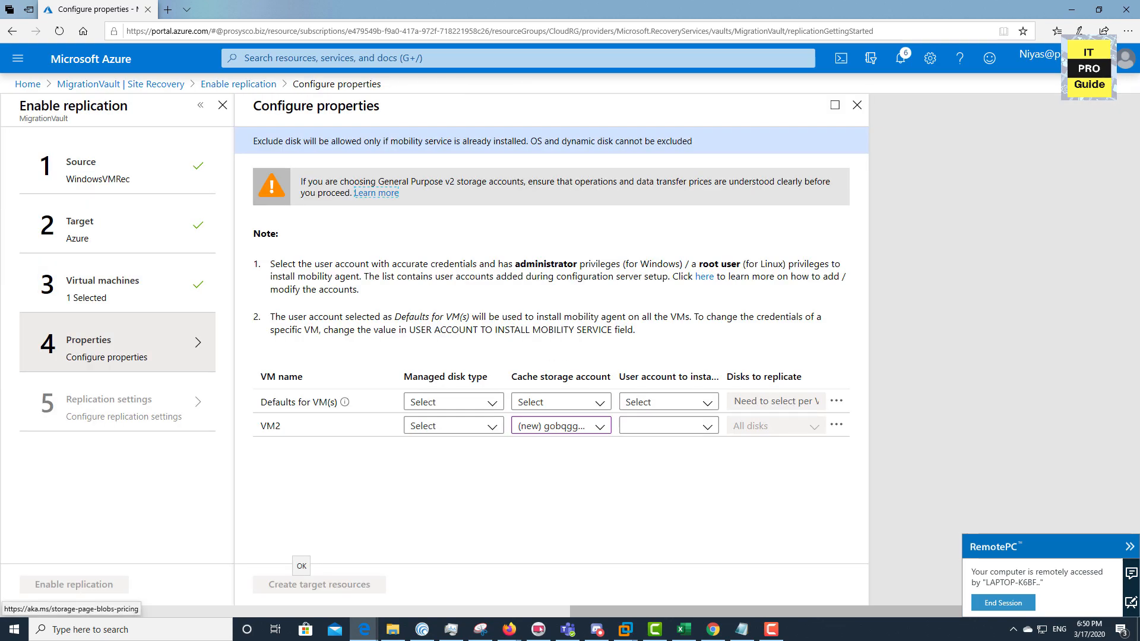
Give VM2 Standard SSD managed disks, the new cache storage account and the admin account
{"action": "left_click", "coordinate": [453, 426]}
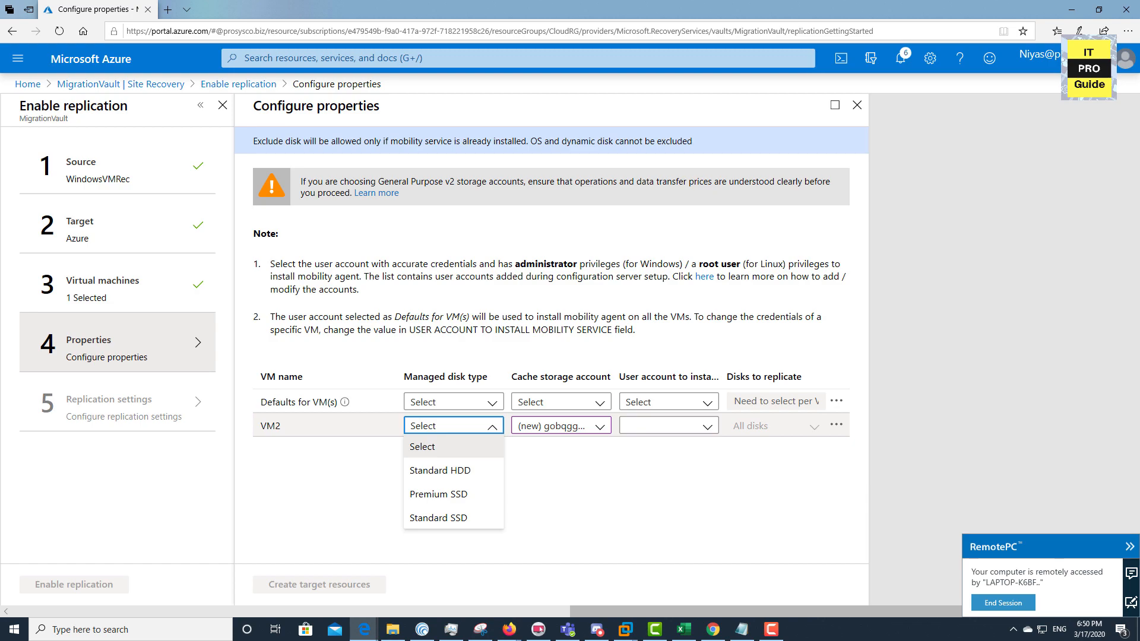
{"action": "left_click", "coordinate": [453, 517]}
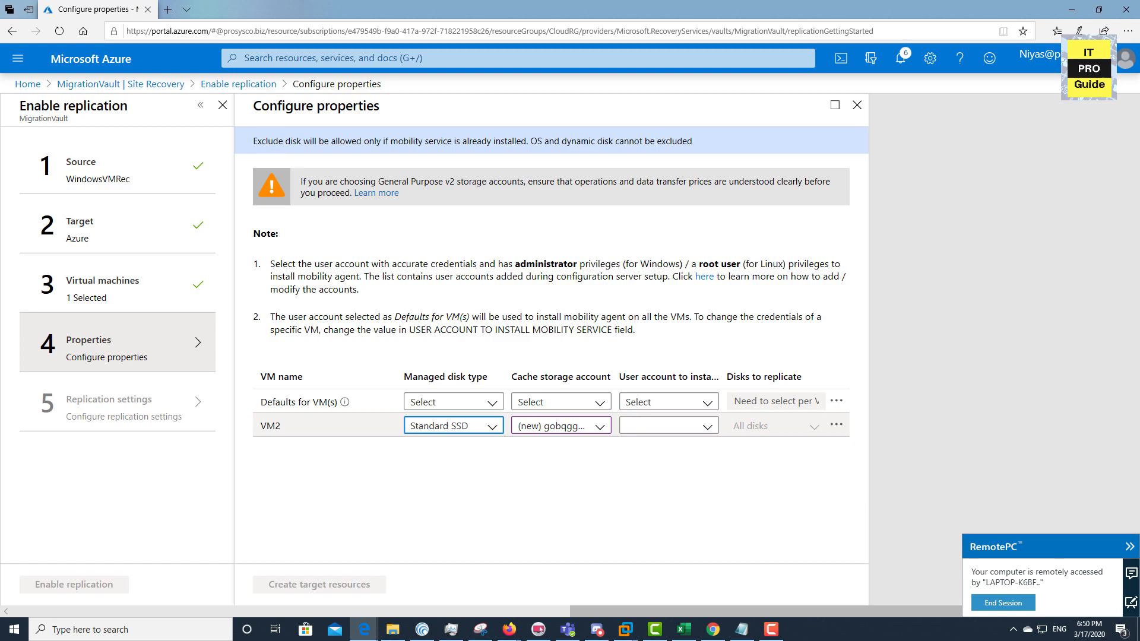
{"action": "left_click", "coordinate": [560, 426]}
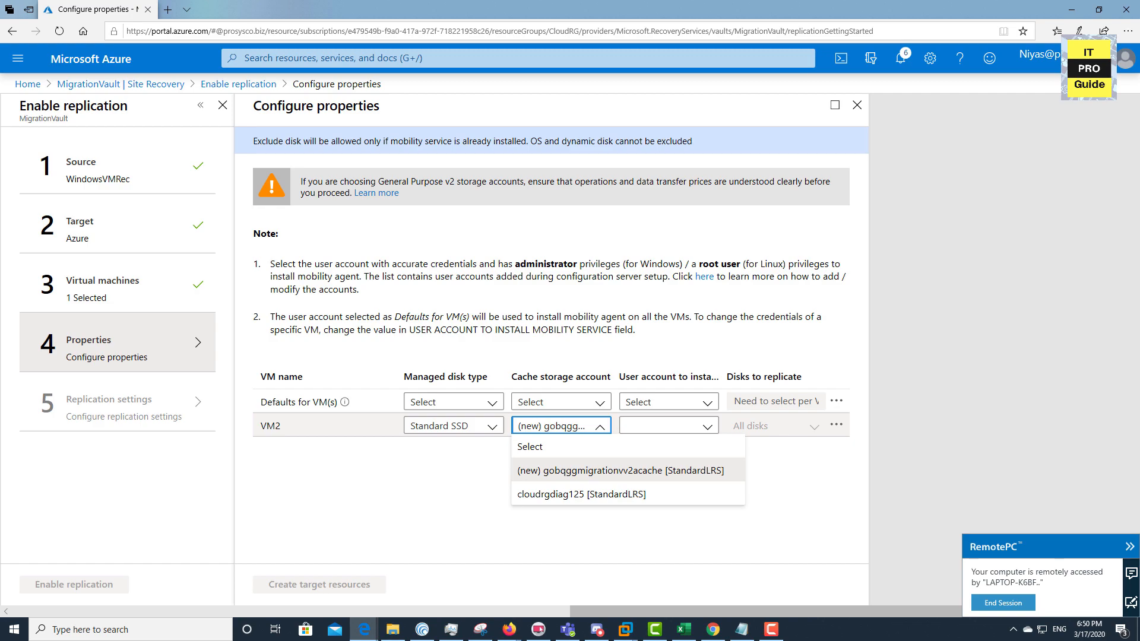
{"action": "left_click", "coordinate": [668, 425]}
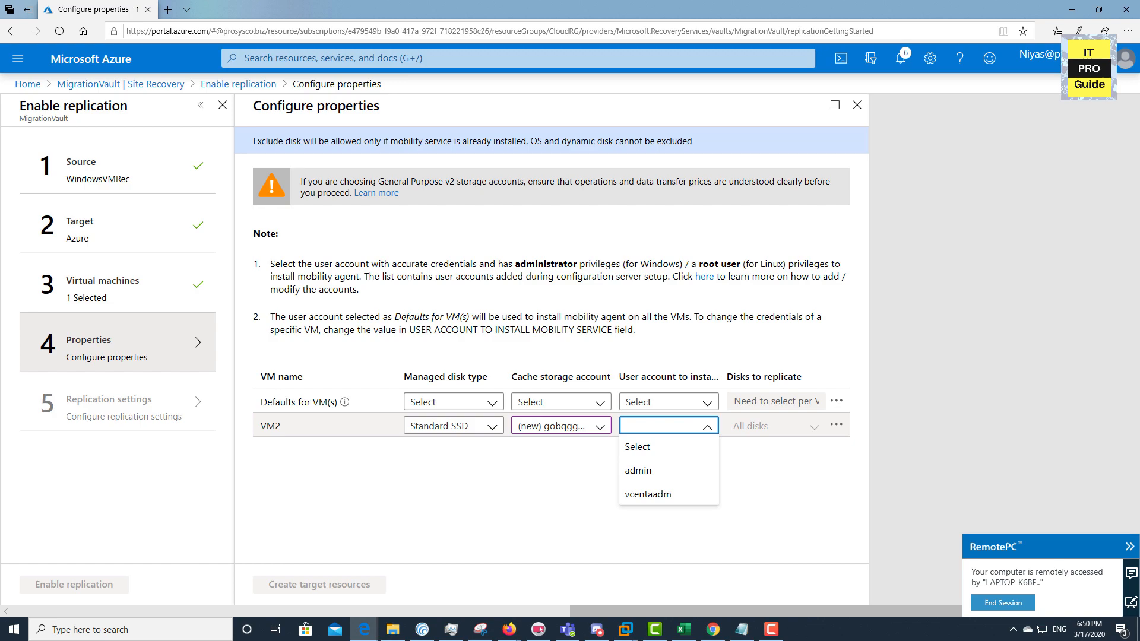
{"action": "left_click", "coordinate": [647, 471]}
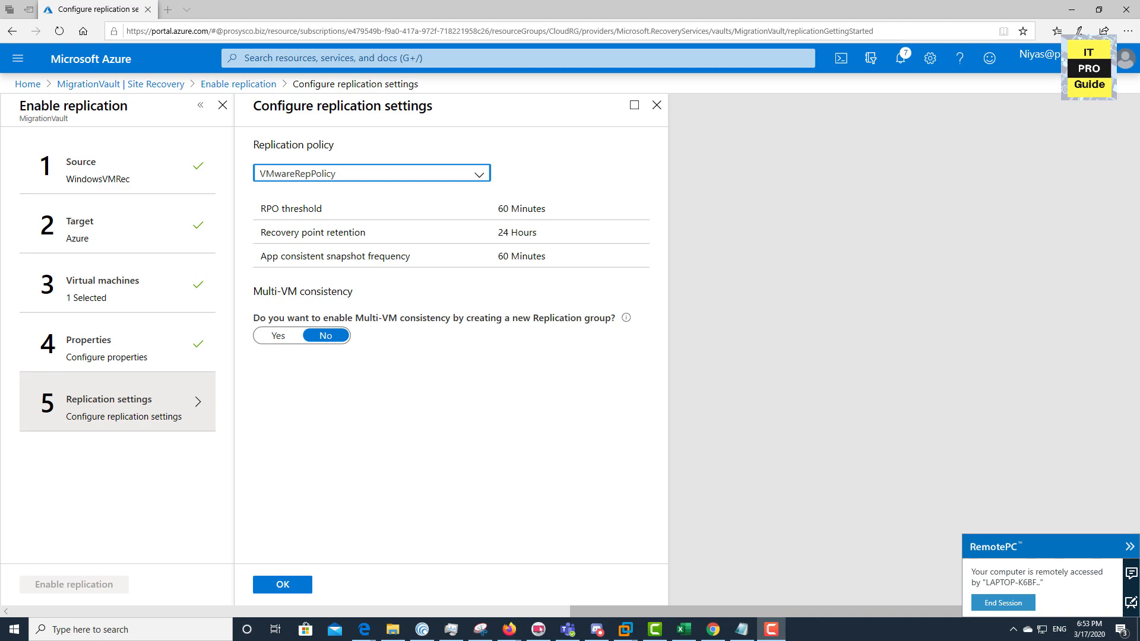
Confirm the VMwareRepPolicy replication settings and enable replication for VM2
{"action": "left_click", "coordinate": [282, 585]}
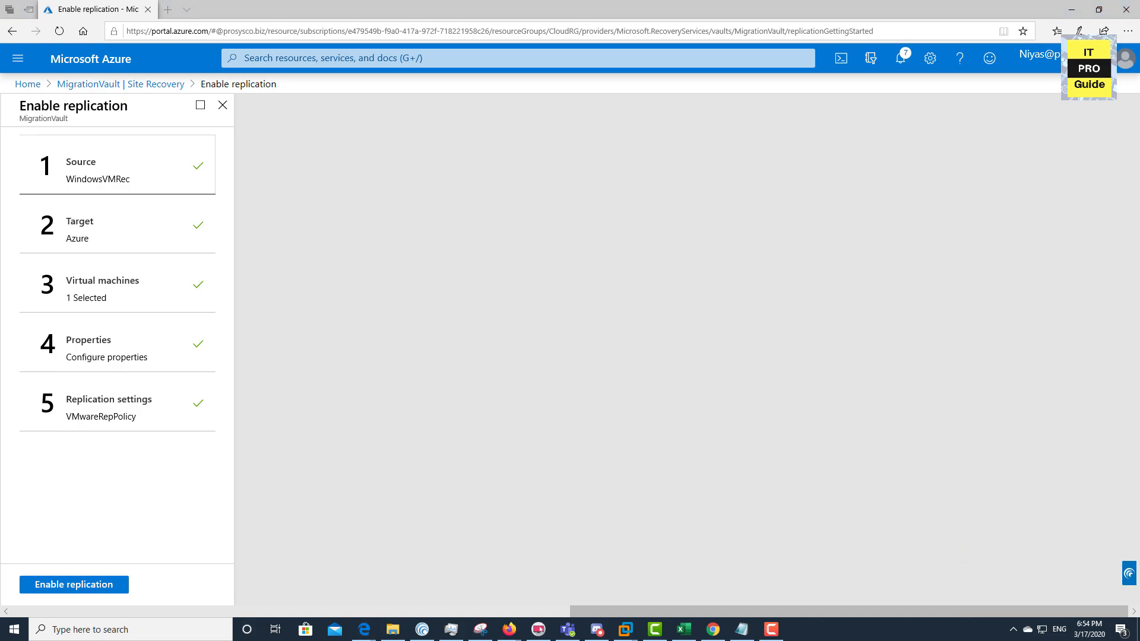
{"action": "left_click", "coordinate": [74, 585]}
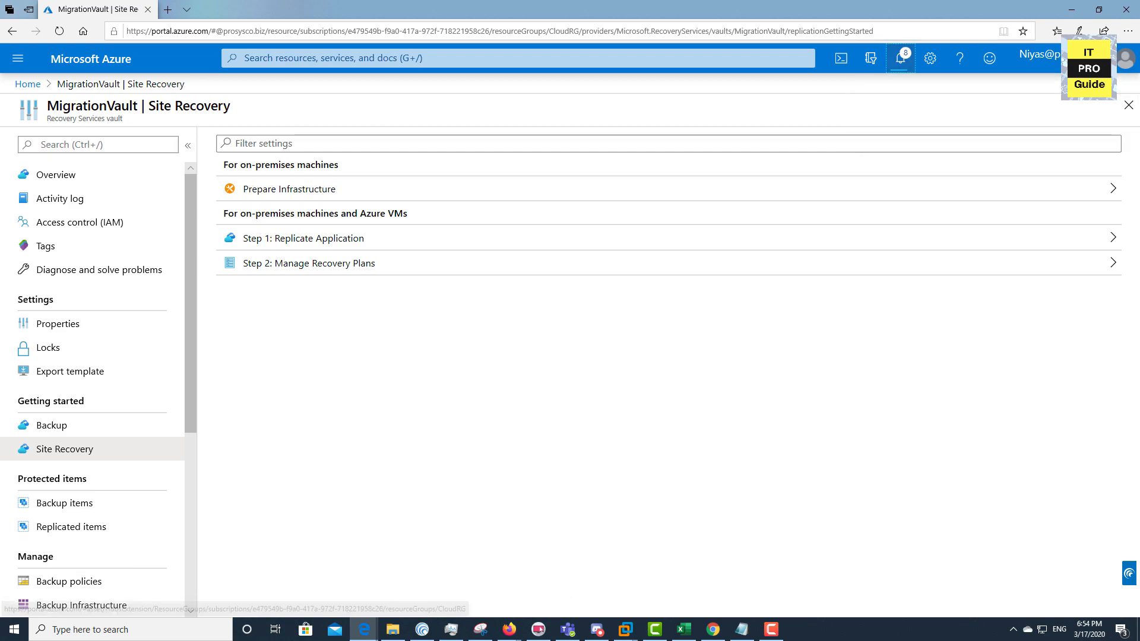
Review the replication job, then check VM2's status in MigrationVault's Replicated items
{"action": "left_click", "coordinate": [900, 58]}
{"action": "left_click", "coordinate": [866, 156]}
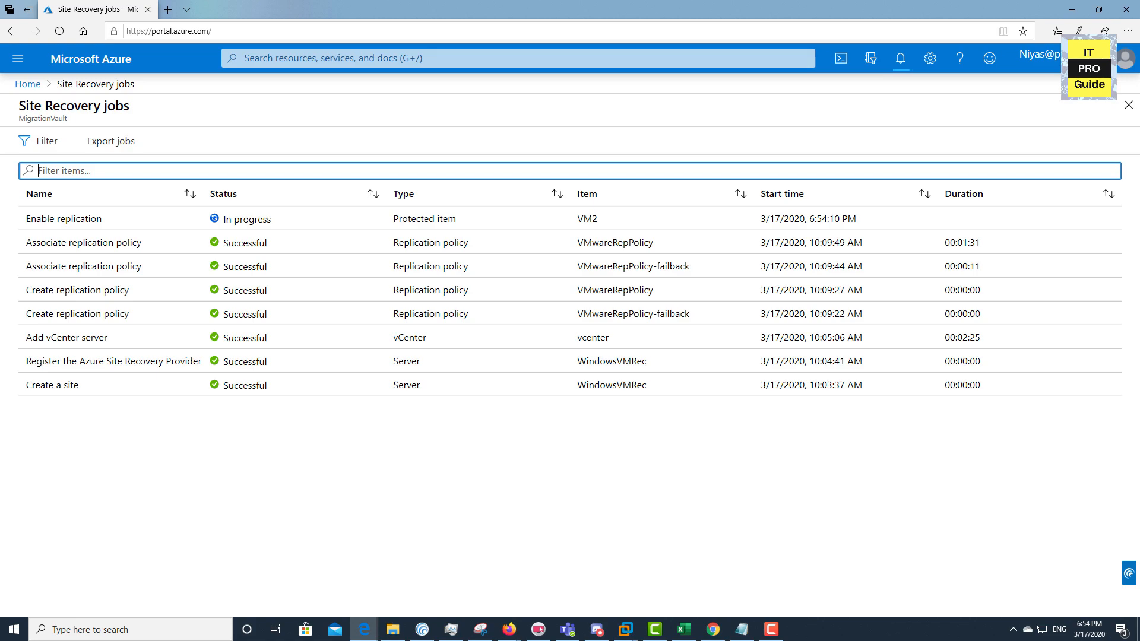
{"action": "left_click", "coordinate": [1129, 105]}
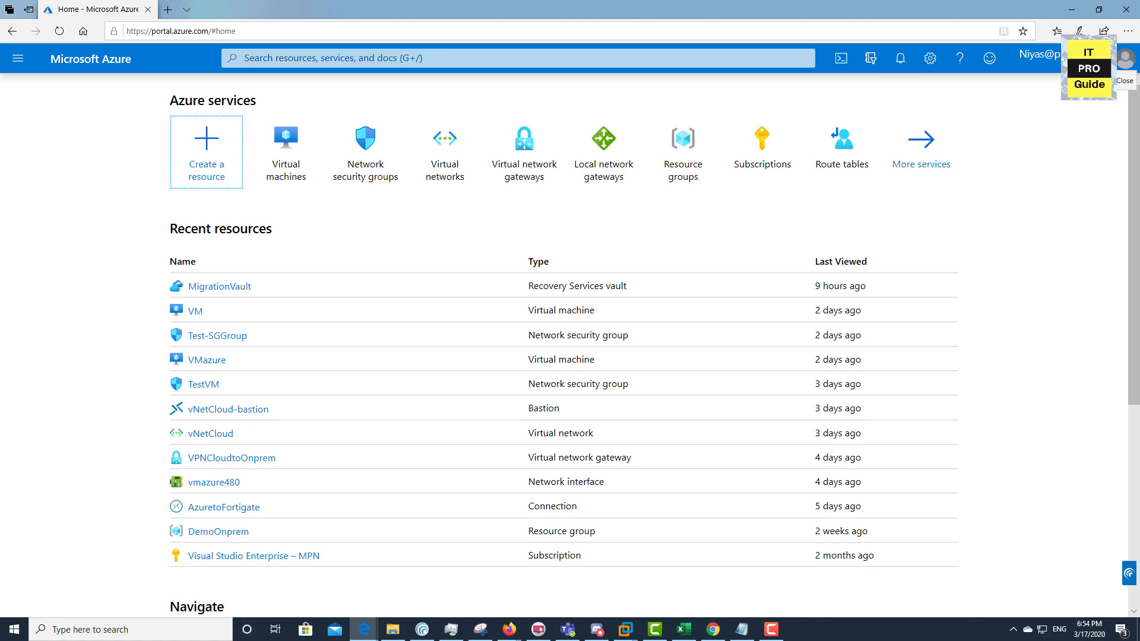
{"action": "left_click", "coordinate": [219, 286]}
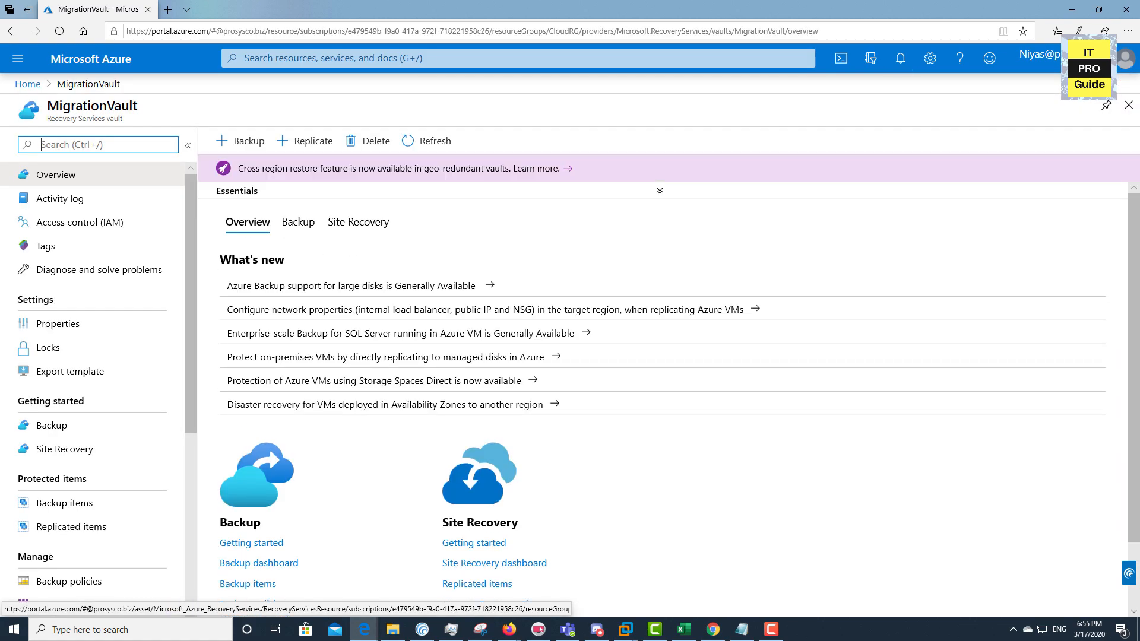
{"action": "left_click", "coordinate": [71, 527]}
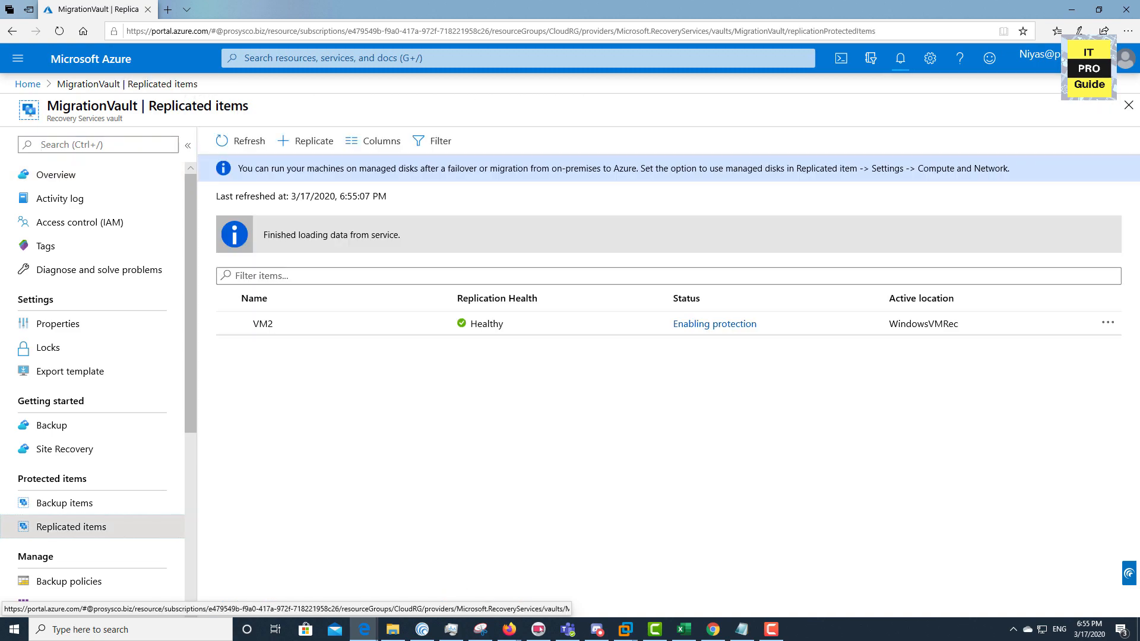
{"action": "left_click", "coordinate": [263, 323]}
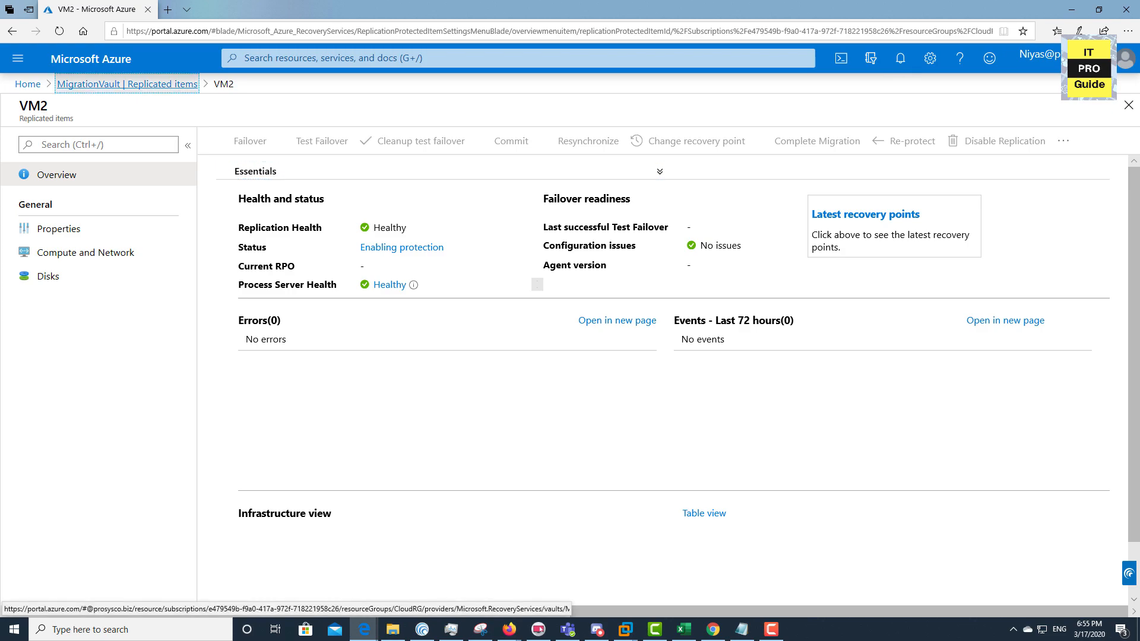
{"action": "left_click", "coordinate": [127, 84]}
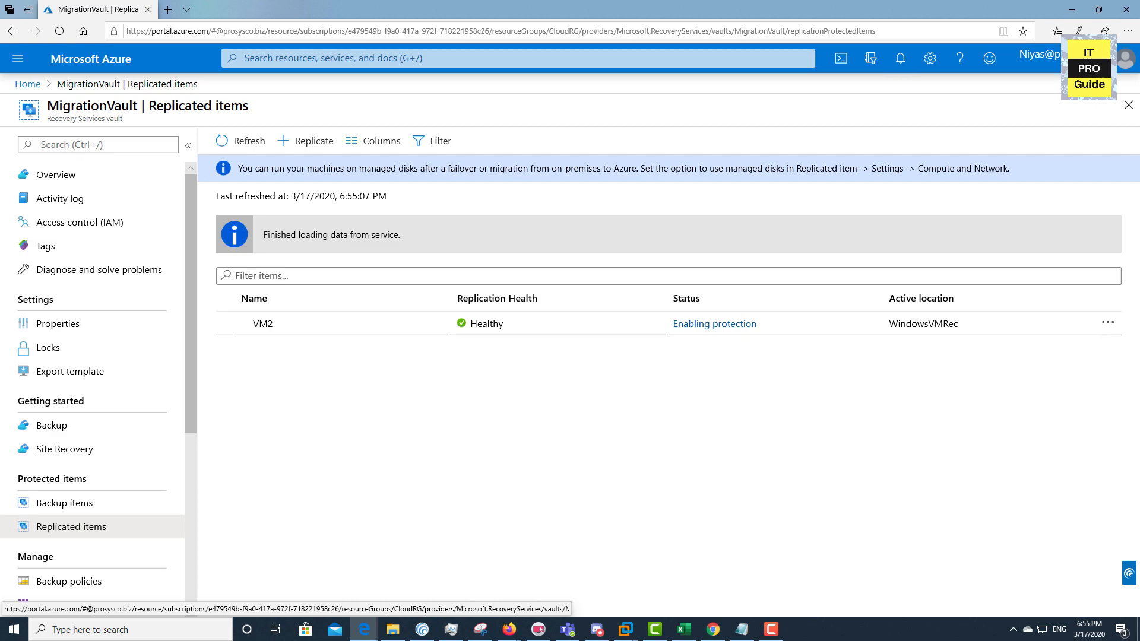
{"action": "scroll", "coordinate": [98, 383], "scroll_direction": "down", "scroll_amount": 5}
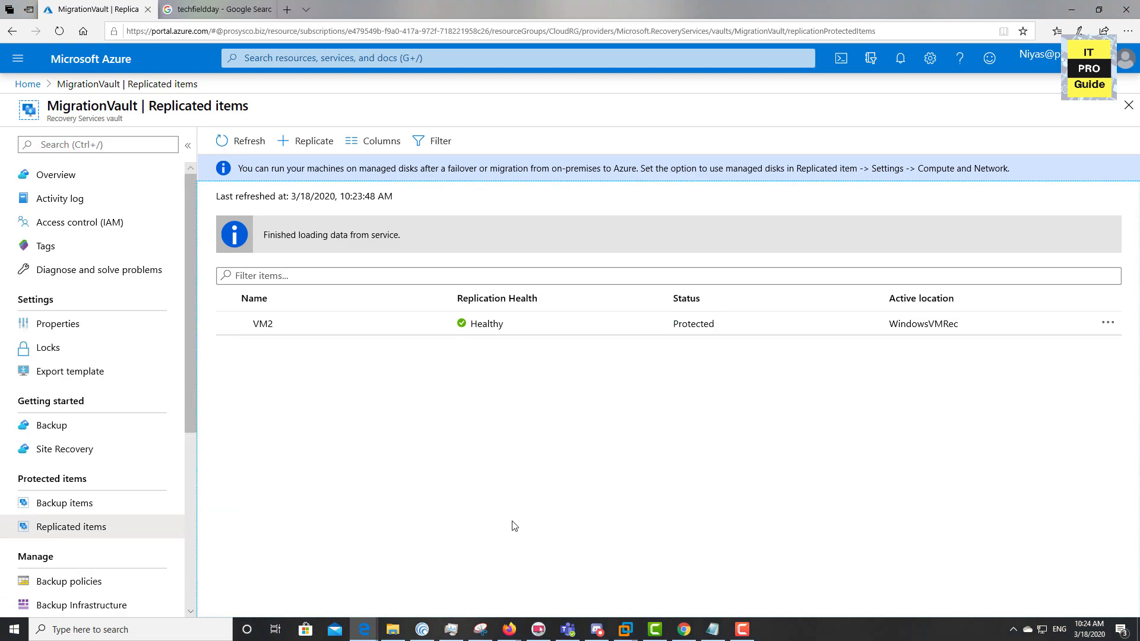
Open VM2's replicated item and start a Test Failover
{"action": "left_click", "coordinate": [525, 334]}
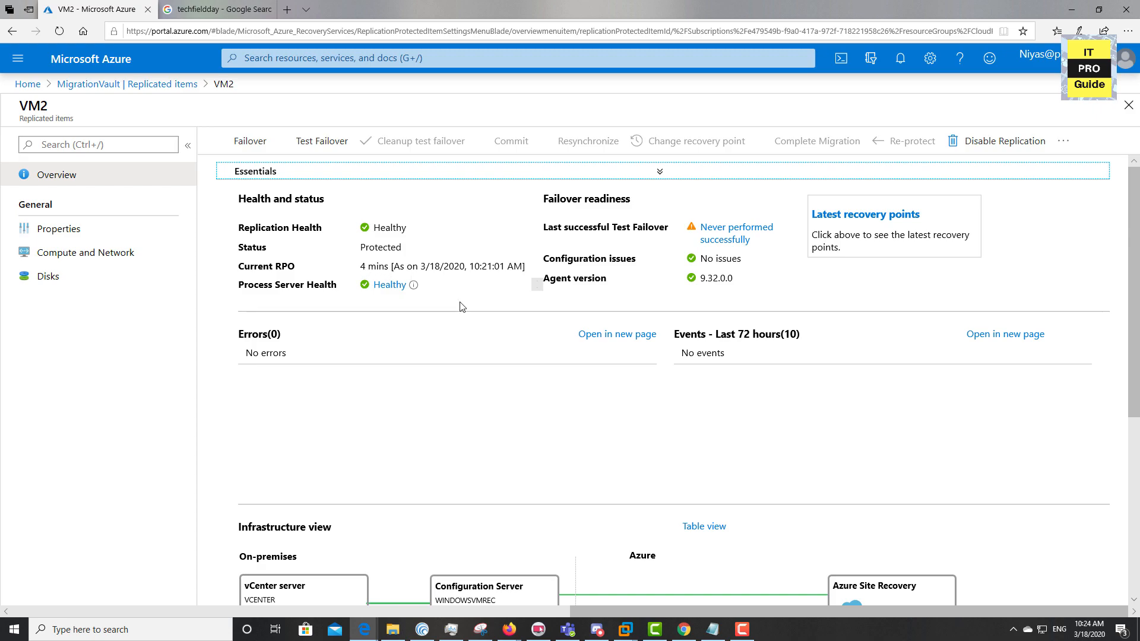
{"action": "left_click", "coordinate": [324, 153]}
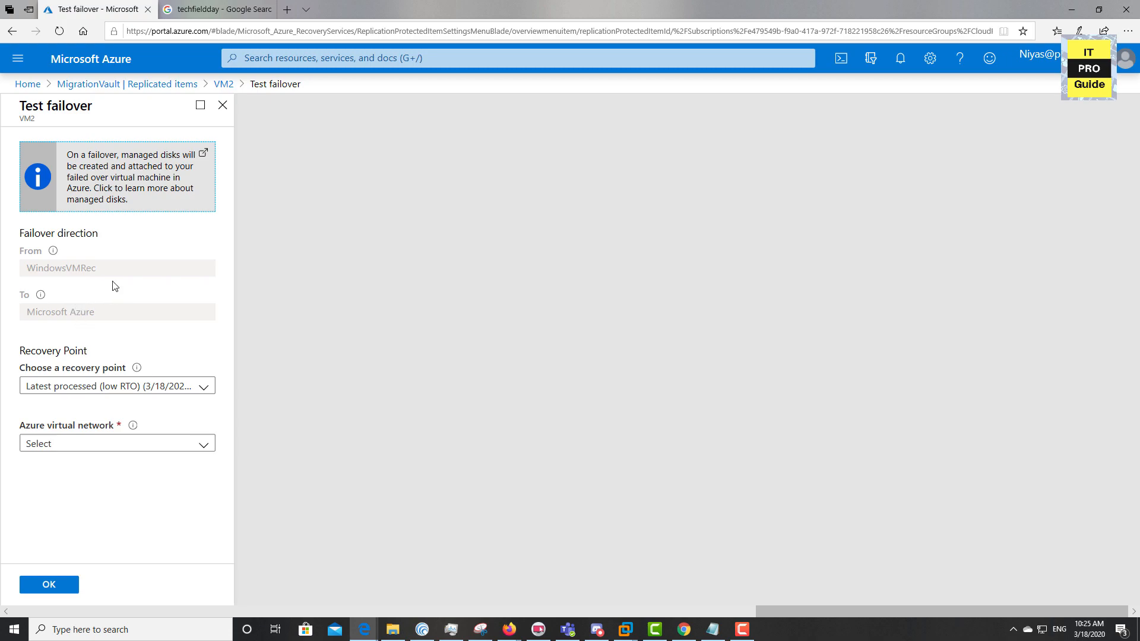
Run VM2's test failover to vNetCloud from the Latest (lowest RPO) point, then go Home
{"action": "left_click", "coordinate": [103, 387]}
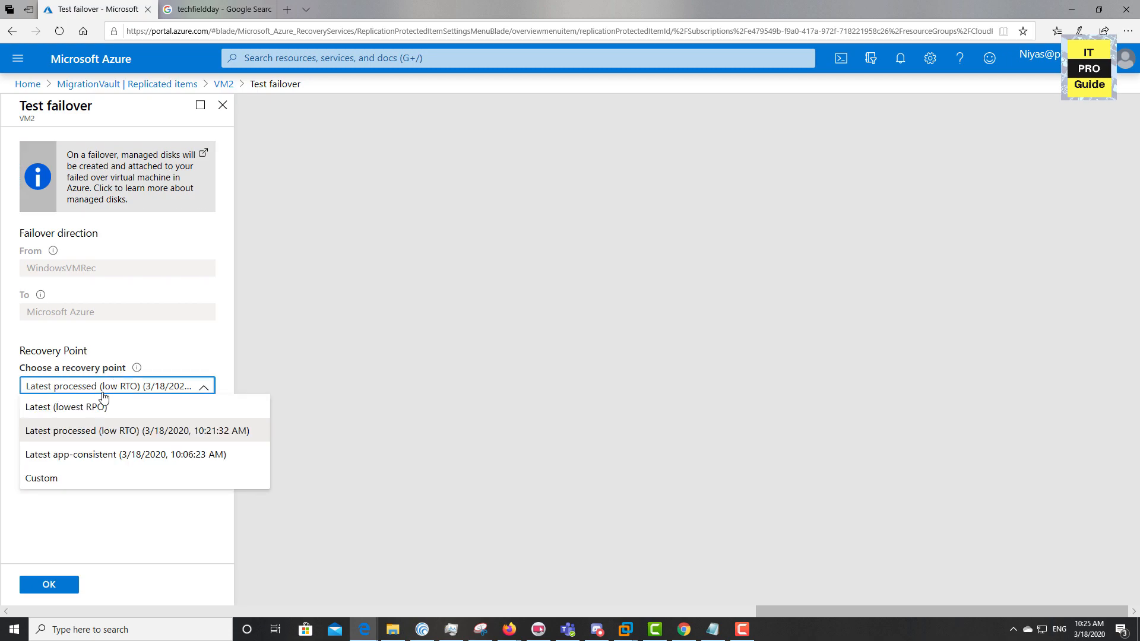
{"action": "left_click", "coordinate": [79, 415]}
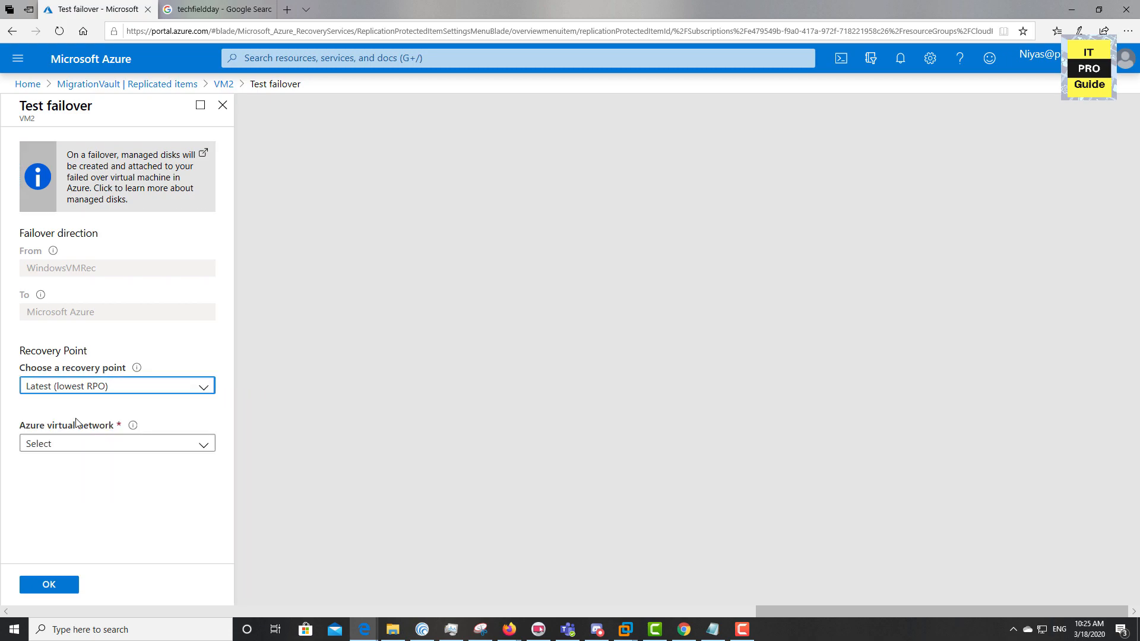
{"action": "left_click", "coordinate": [82, 443]}
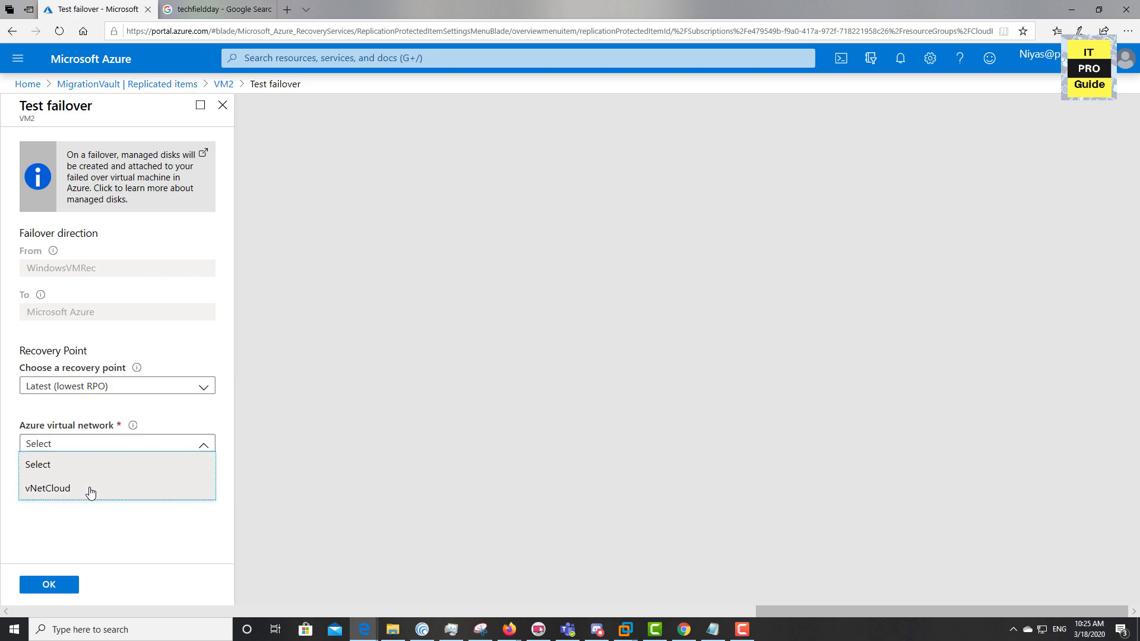
{"action": "left_click", "coordinate": [90, 490]}
{"action": "left_click", "coordinate": [67, 584]}
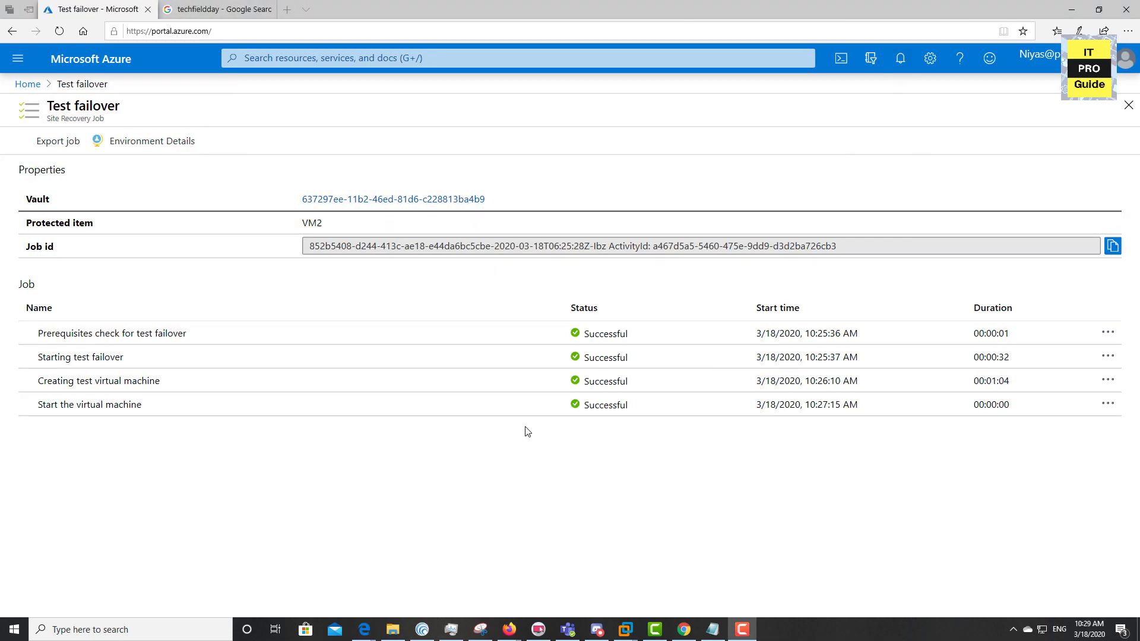
{"action": "left_click", "coordinate": [28, 84]}
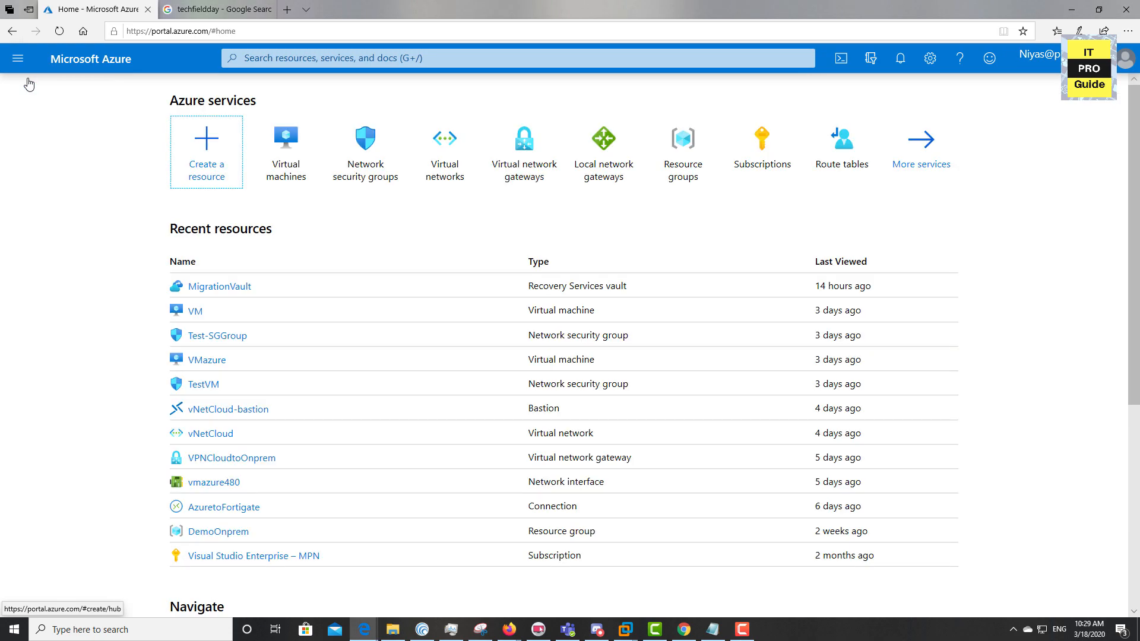
Open VM2-test from Virtual machines, view its boot diagnostics lock-screen screenshot, then return to Overview
{"action": "left_click", "coordinate": [308, 146]}
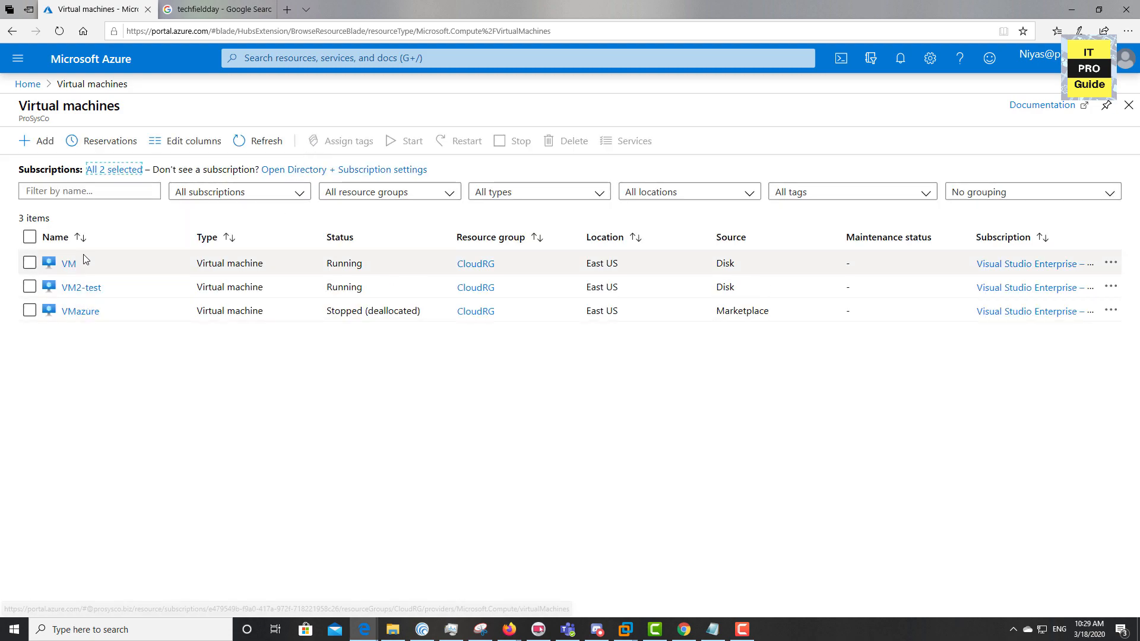
{"action": "left_click", "coordinate": [81, 288]}
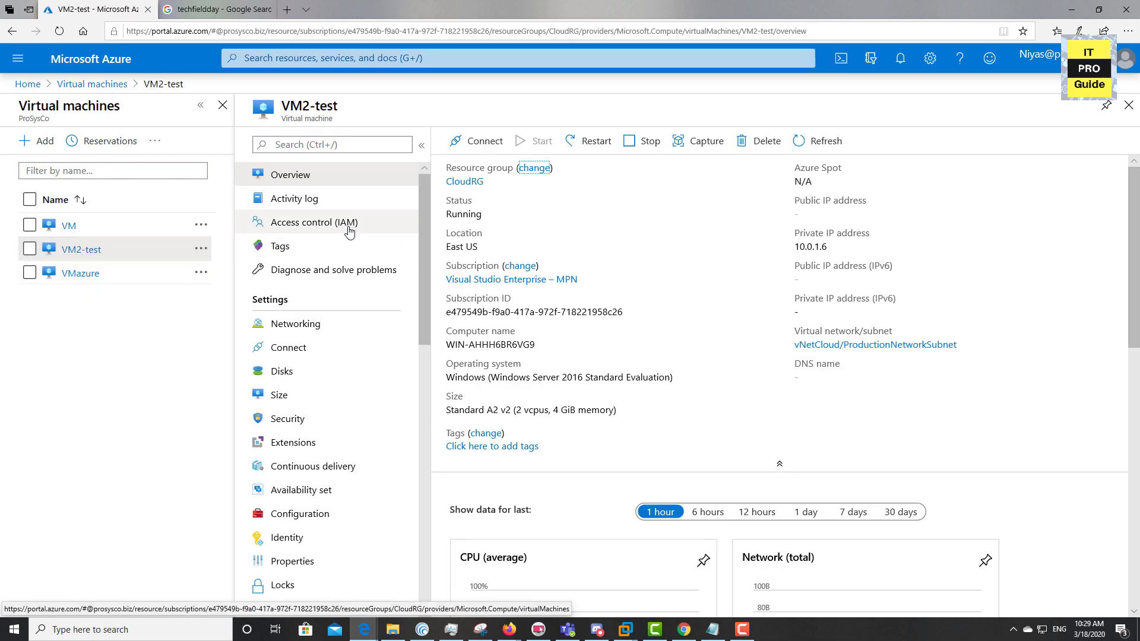
{"action": "scroll", "coordinate": [350, 267], "scroll_direction": "down", "scroll_amount": 5}
{"action": "scroll", "coordinate": [299, 529], "scroll_direction": "down", "scroll_amount": 6}
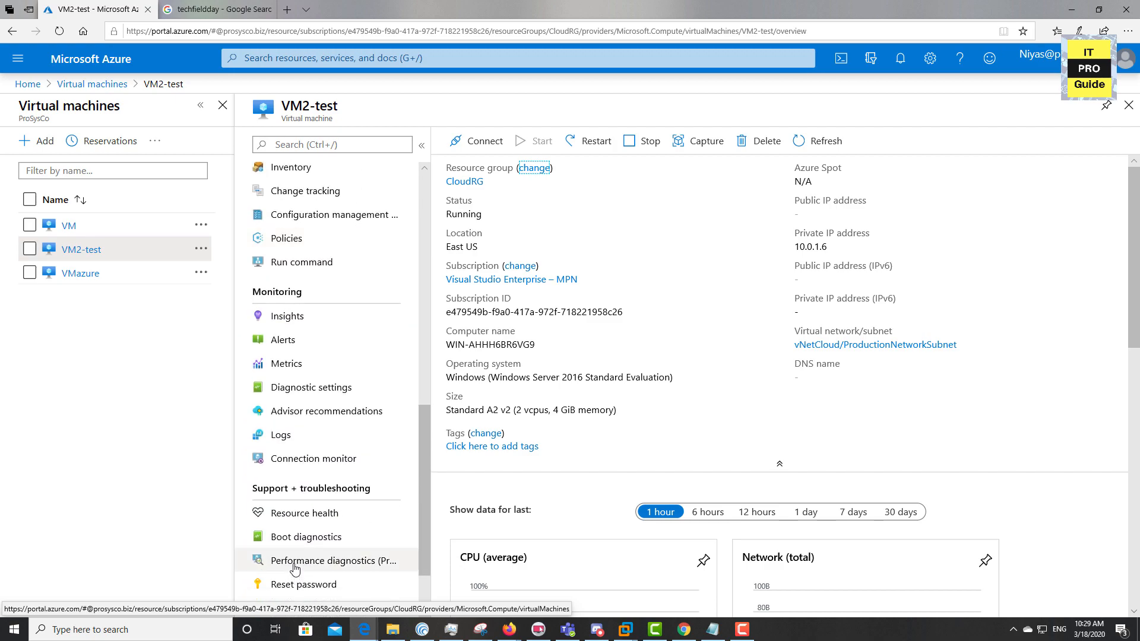
{"action": "left_click", "coordinate": [327, 541]}
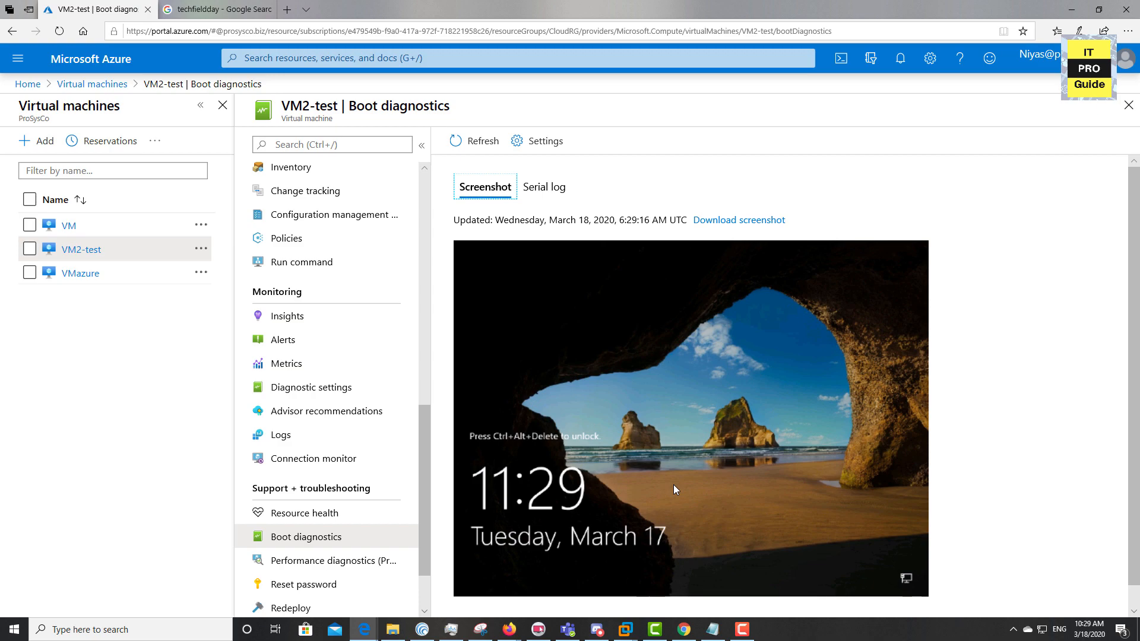
{"action": "scroll", "coordinate": [341, 364], "scroll_direction": "up", "scroll_amount": 15}
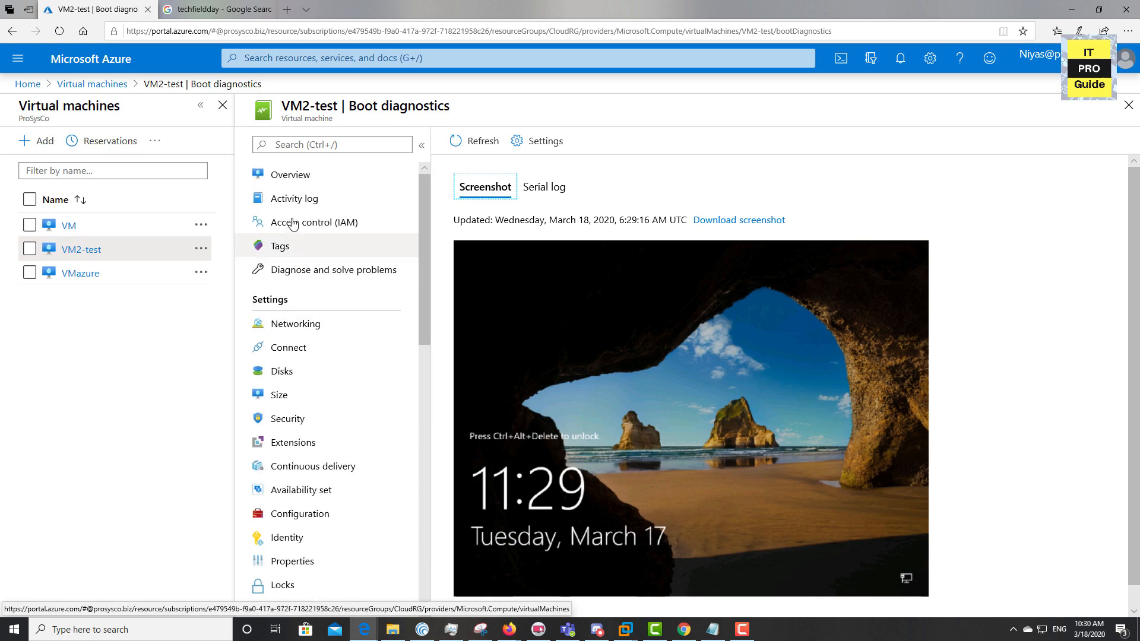
{"action": "left_click", "coordinate": [291, 176]}
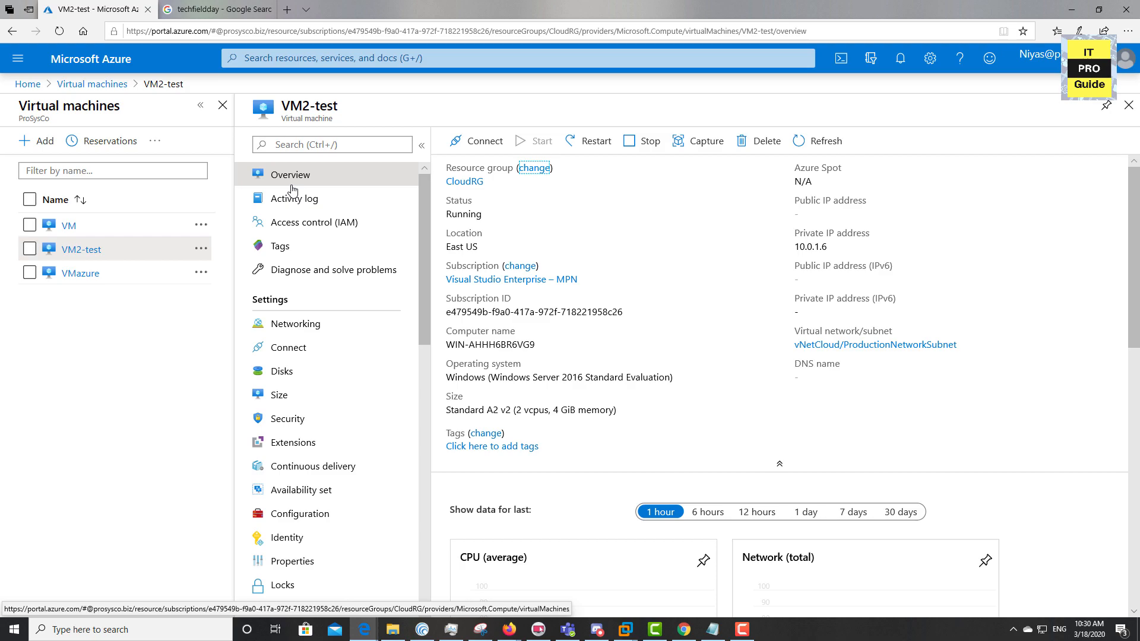
Sign in to VM2-test through Bastion as Administrator with the account password, then reopen MigrationVault
{"action": "left_click", "coordinate": [486, 149]}
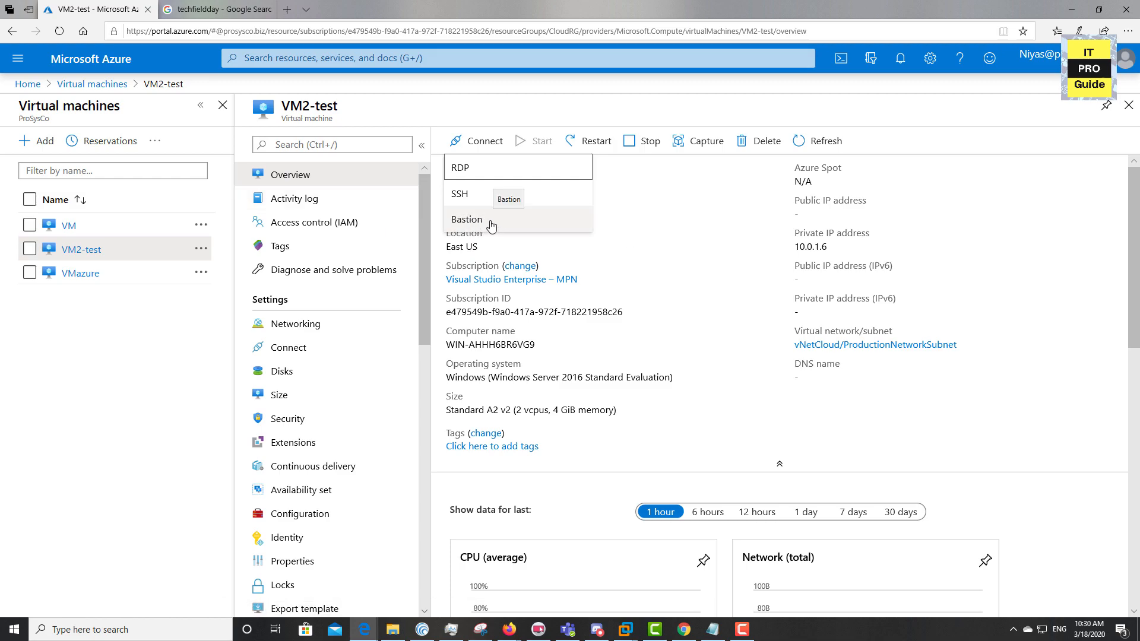
{"action": "left_click", "coordinate": [467, 219]}
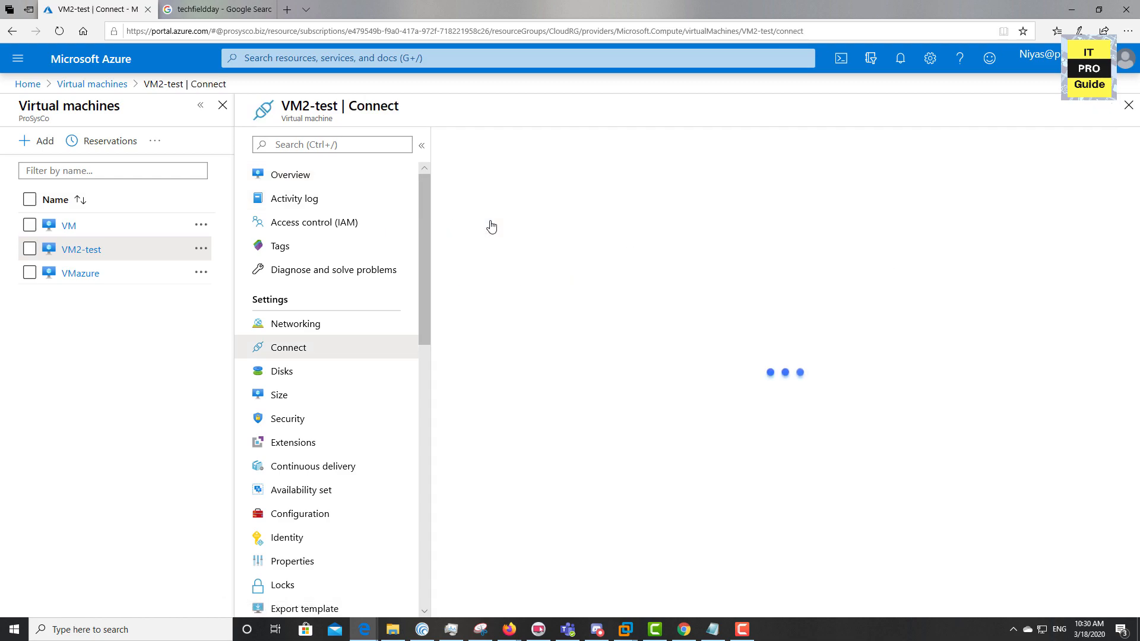
{"action": "left_click", "coordinate": [529, 314]}
{"action": "type", "text": "admins"}
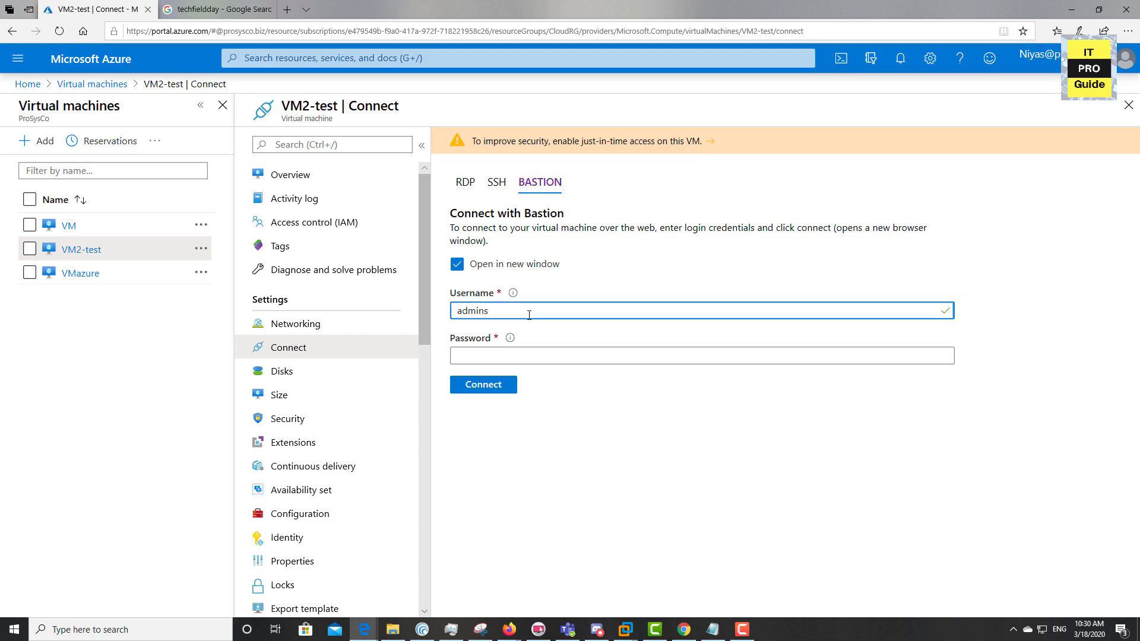
{"action": "key", "text": "BackSpace"}
{"action": "type", "text": "istrator"}
{"action": "key", "text": "Tab"}
{"action": "type", "text": "•••"}
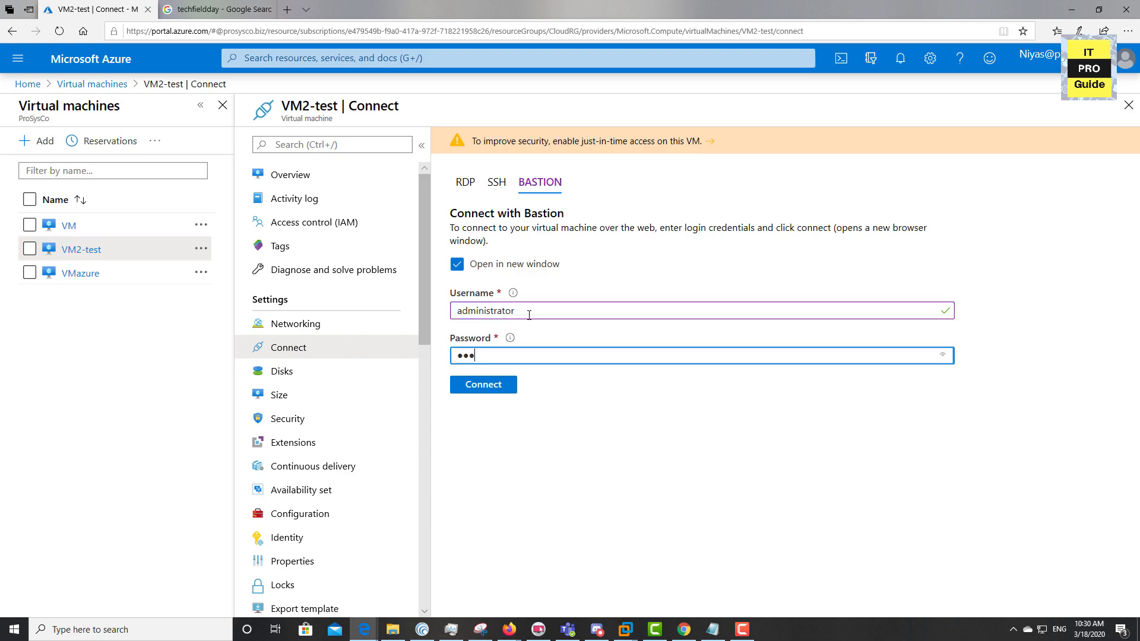
{"action": "type", "text": "•••••"}
{"action": "key", "text": "Return"}
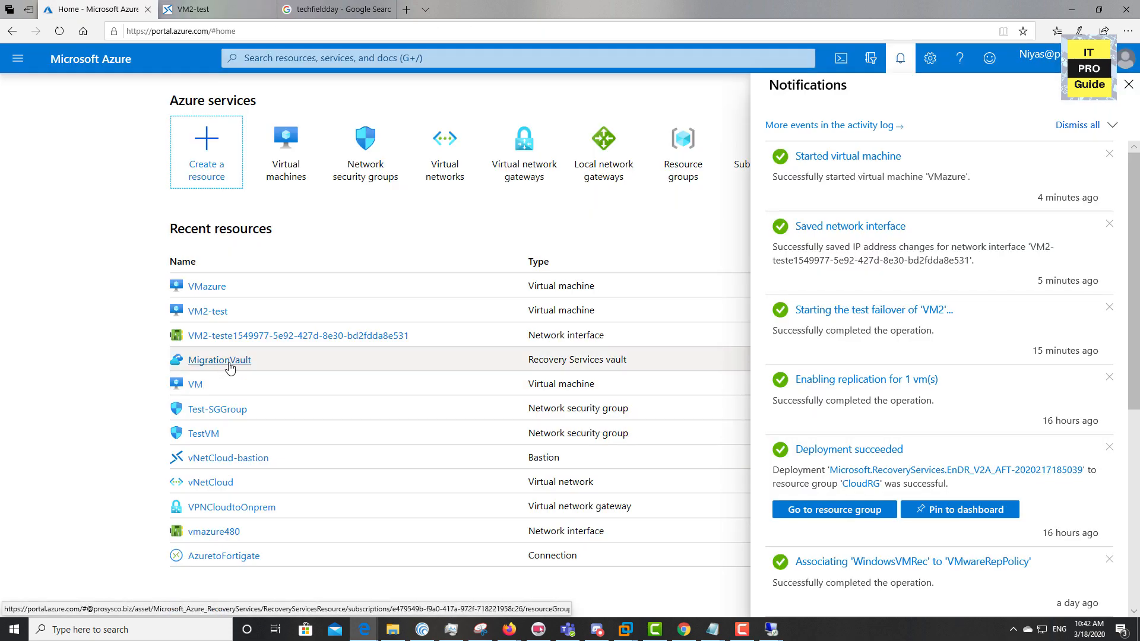
{"action": "left_click", "coordinate": [230, 369]}
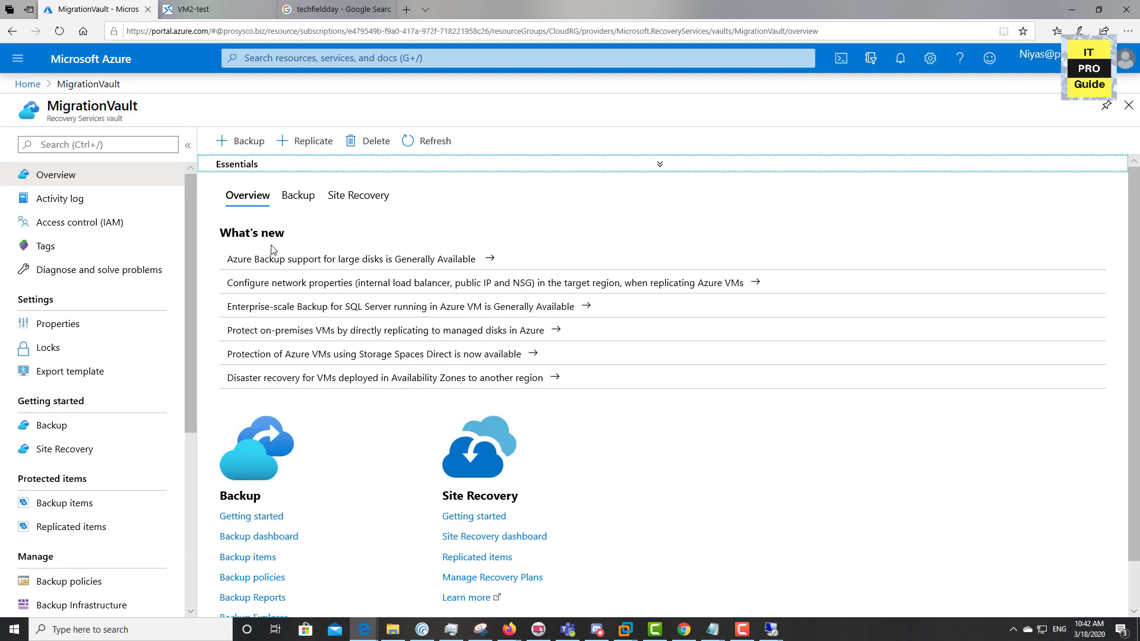
Clean up VM2's test failover with note 'testing completed', marking testing complete, and check the cleanup job
{"action": "left_click", "coordinate": [79, 527]}
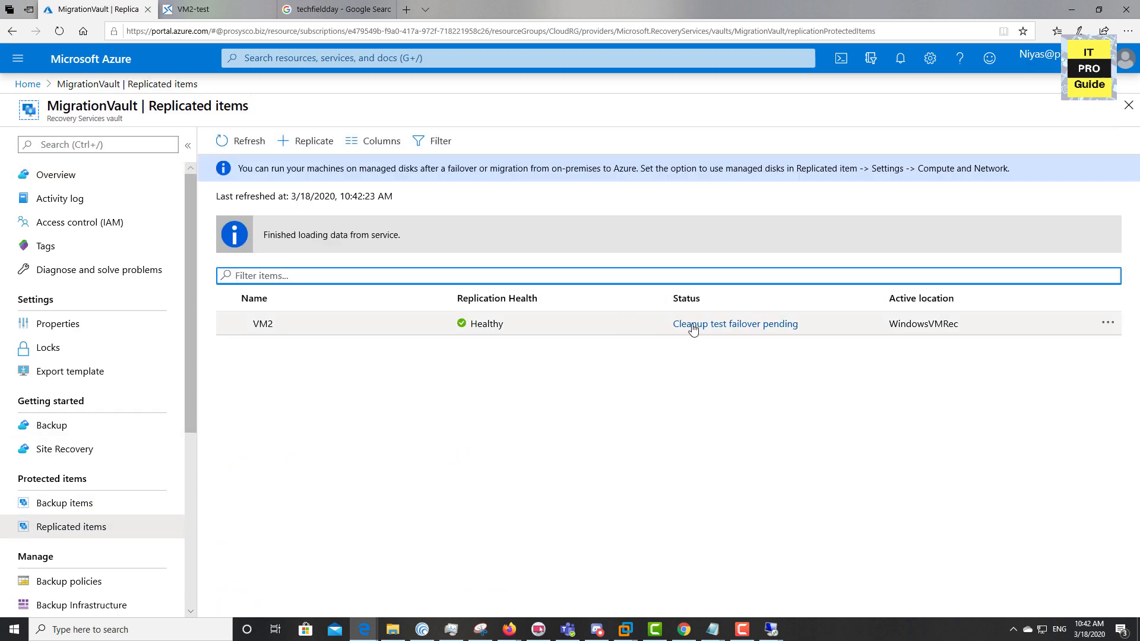
{"action": "left_click", "coordinate": [645, 328]}
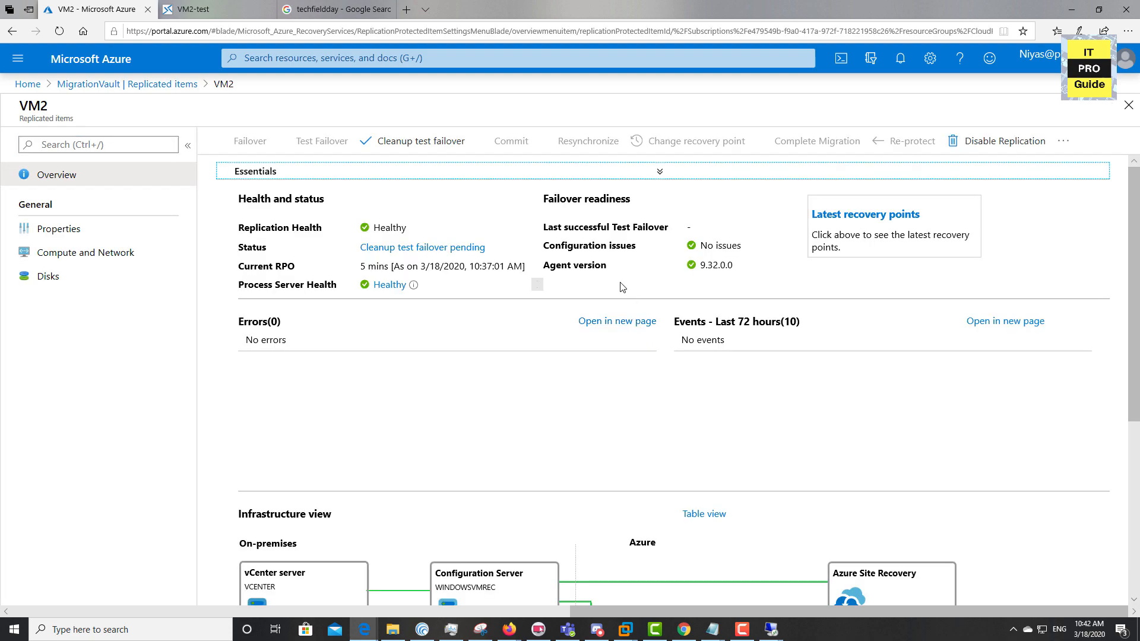
{"action": "left_click", "coordinate": [433, 143]}
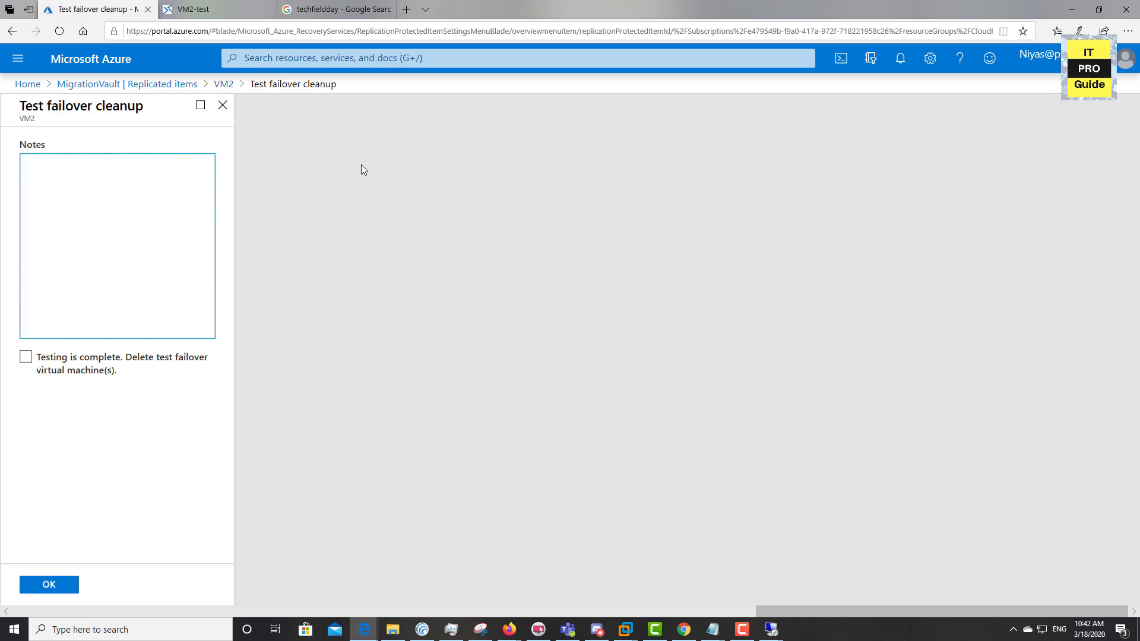
{"action": "type", "text": "testing completed"}
{"action": "left_click", "coordinate": [24, 360]}
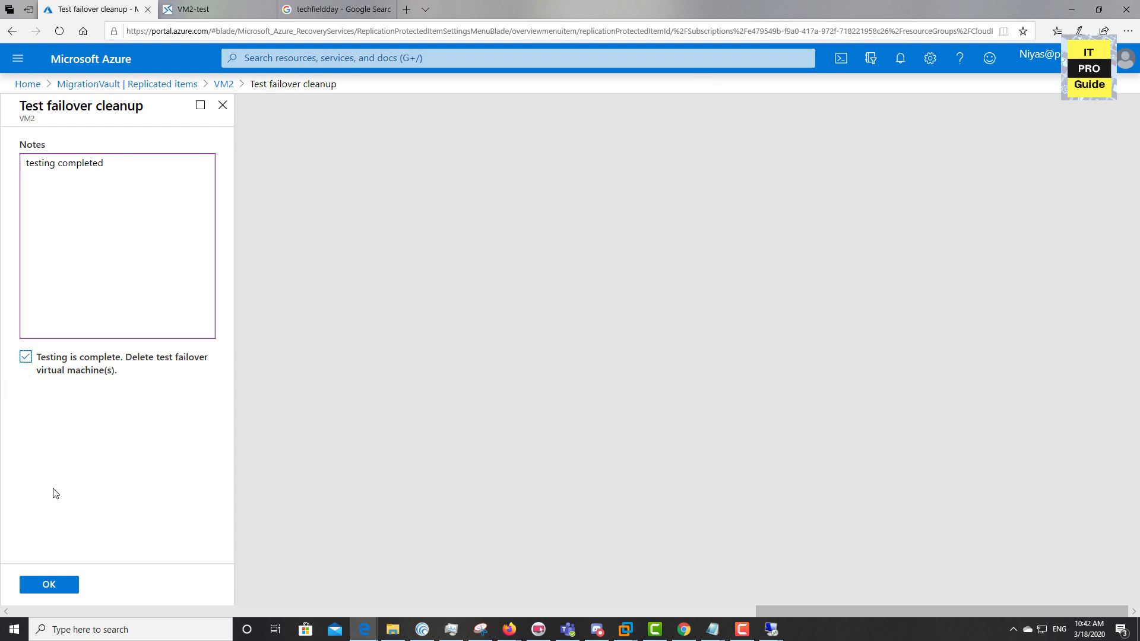
{"action": "left_click", "coordinate": [50, 586]}
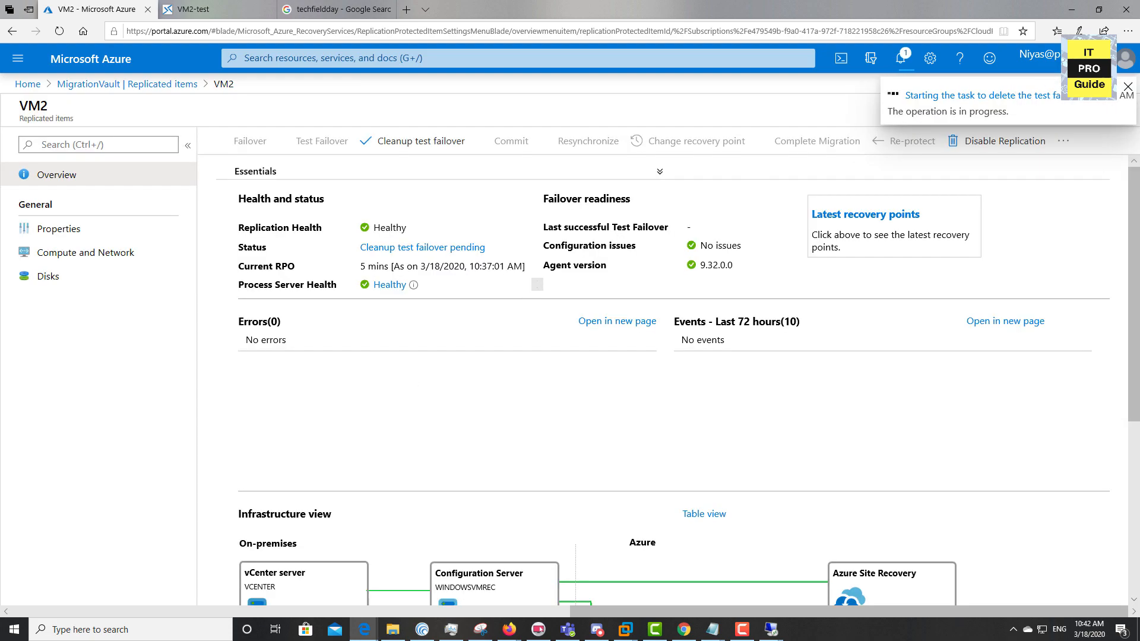
{"action": "left_click", "coordinate": [1047, 99]}
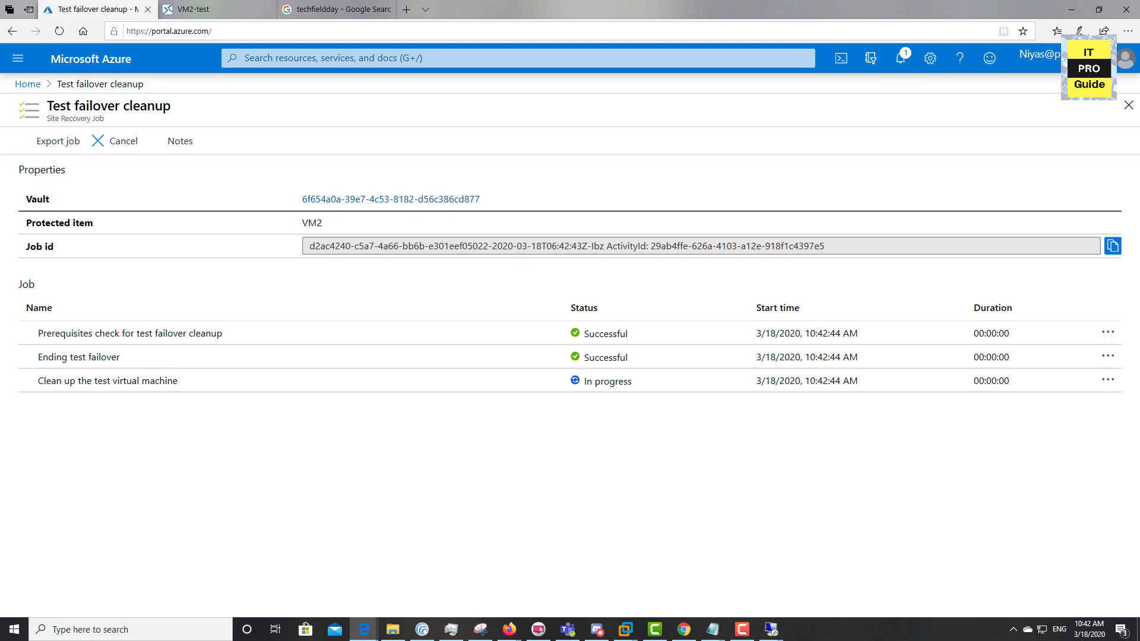
{"action": "left_click", "coordinate": [26, 84]}
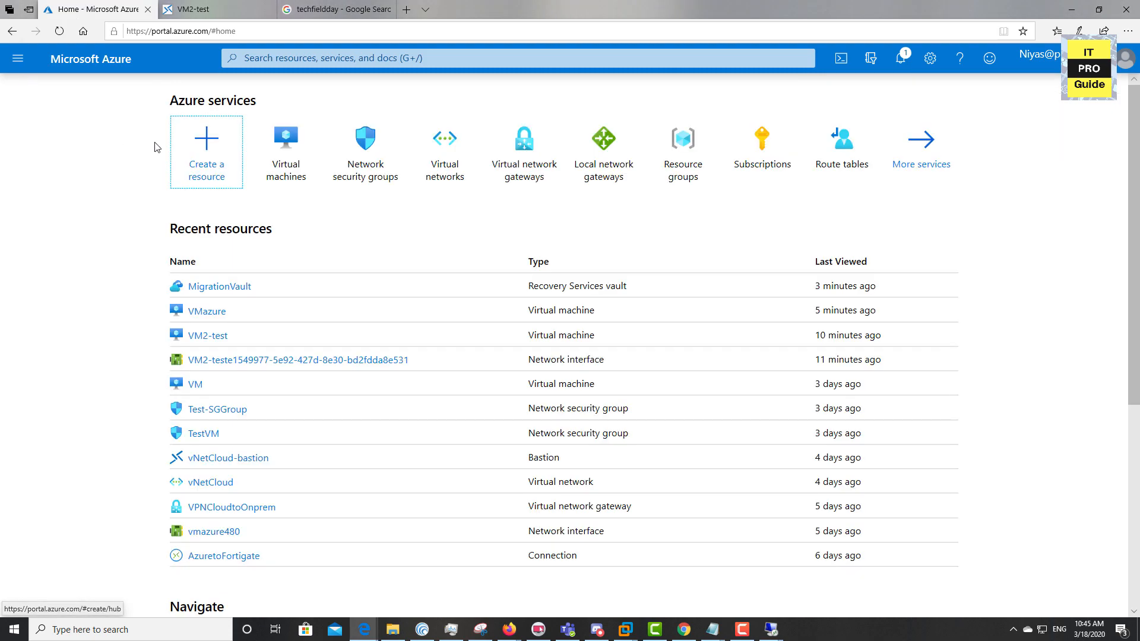
Go through MigrationVault's replicated items to VM2 and open its Failover pane toward Azure
{"action": "left_click", "coordinate": [291, 154]}
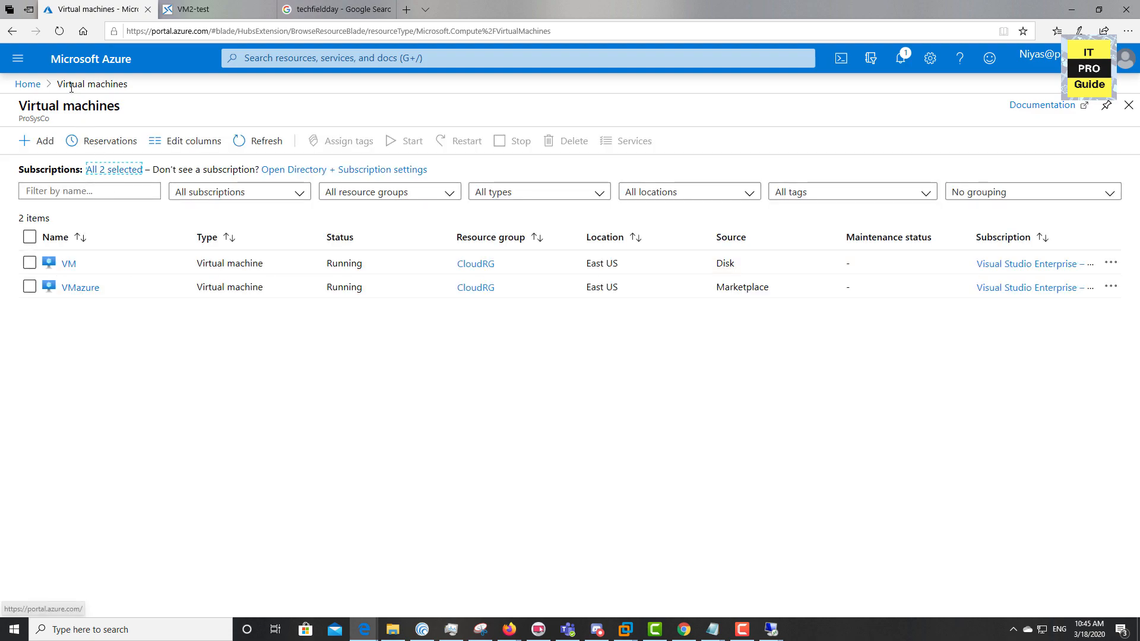
{"action": "left_click", "coordinate": [27, 85]}
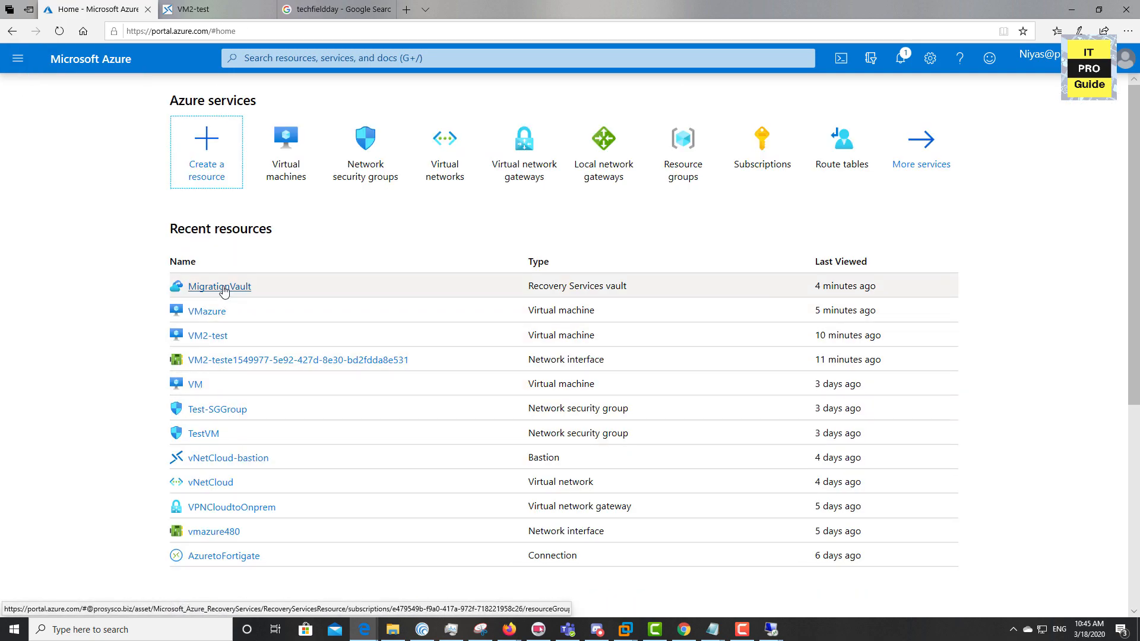
{"action": "left_click", "coordinate": [219, 287]}
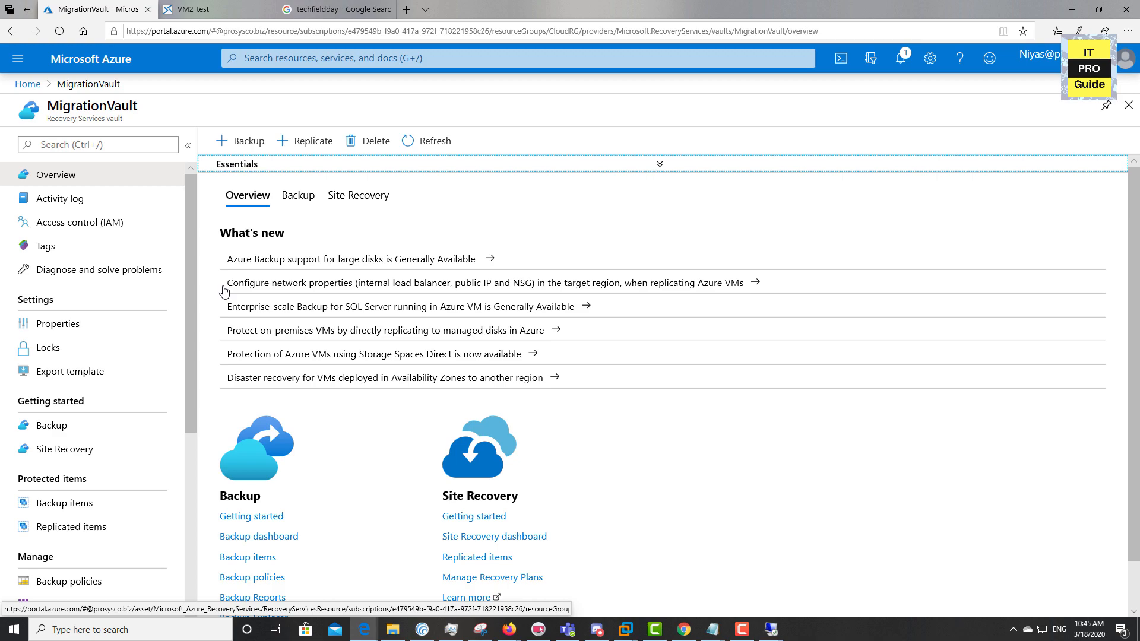
{"action": "left_click", "coordinate": [98, 532]}
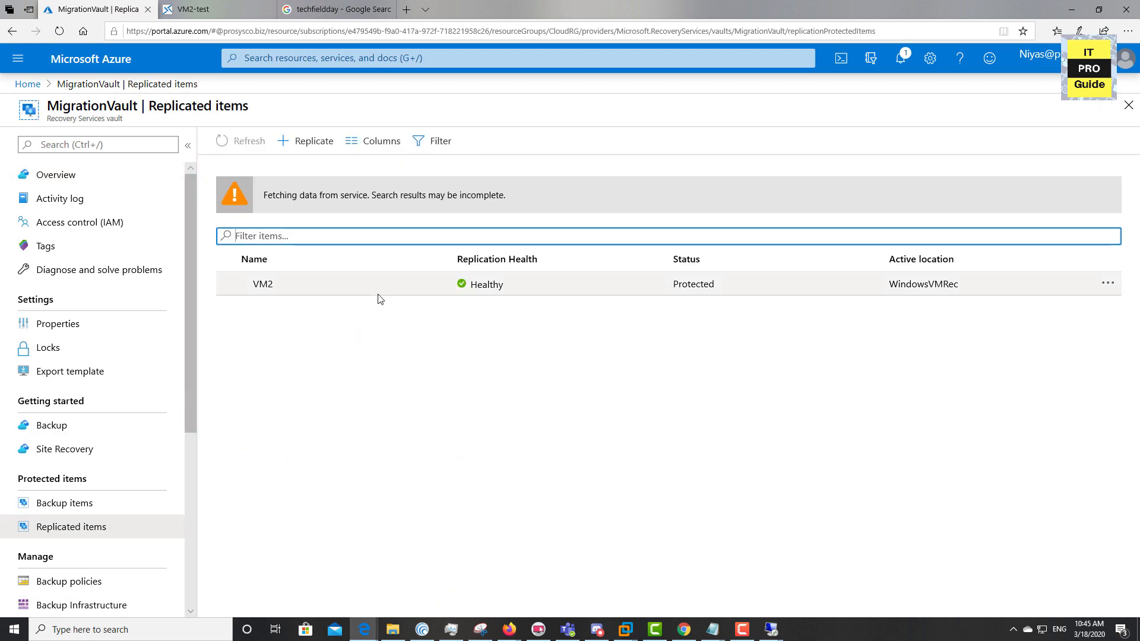
{"action": "left_click", "coordinate": [383, 322]}
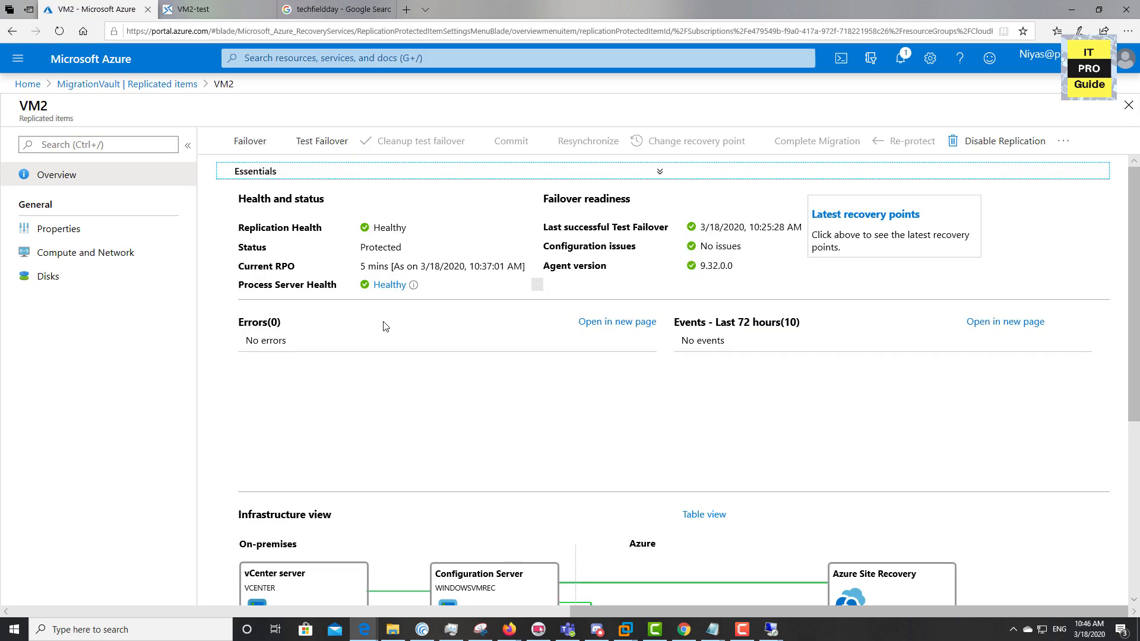
{"action": "scroll", "coordinate": [447, 214], "scroll_direction": "down", "scroll_amount": 5}
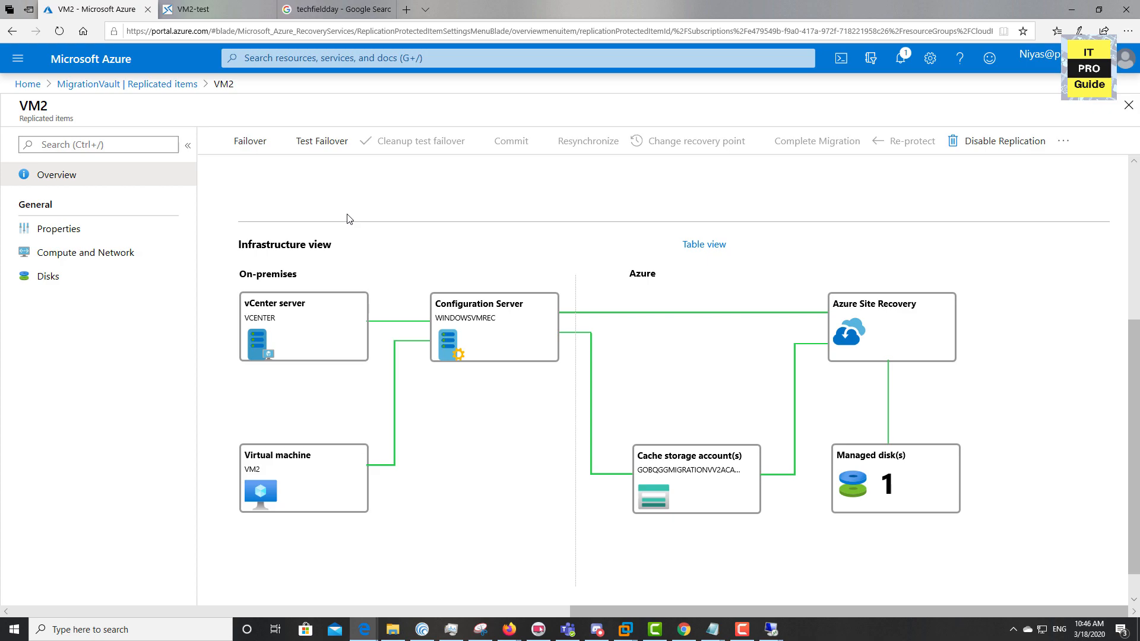
{"action": "left_click", "coordinate": [418, 357]}
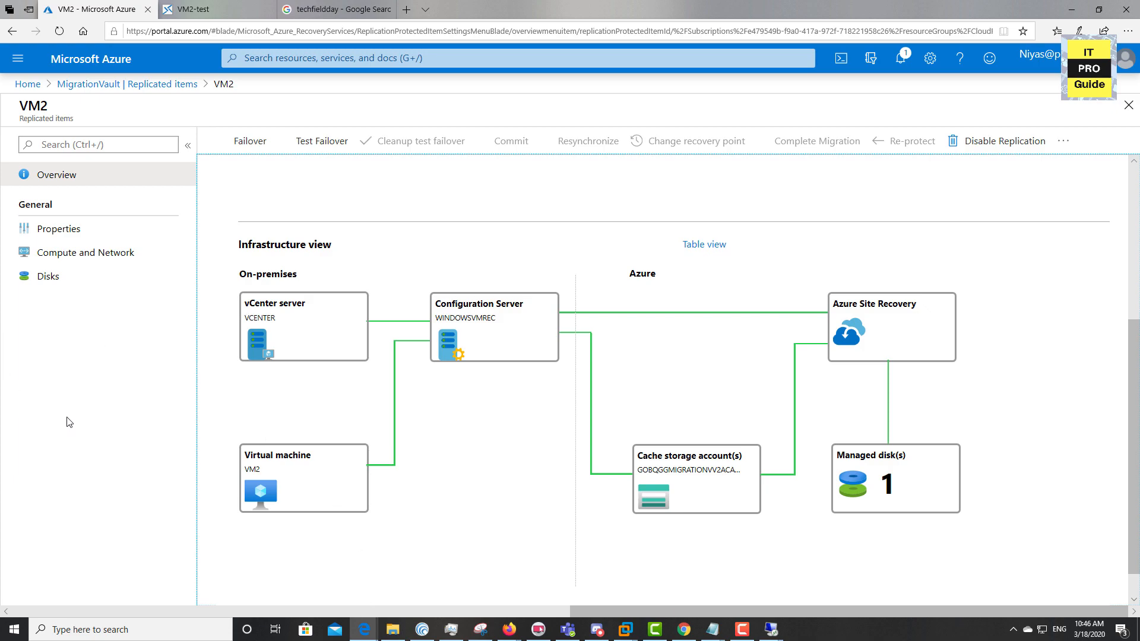
{"action": "left_click", "coordinate": [257, 148]}
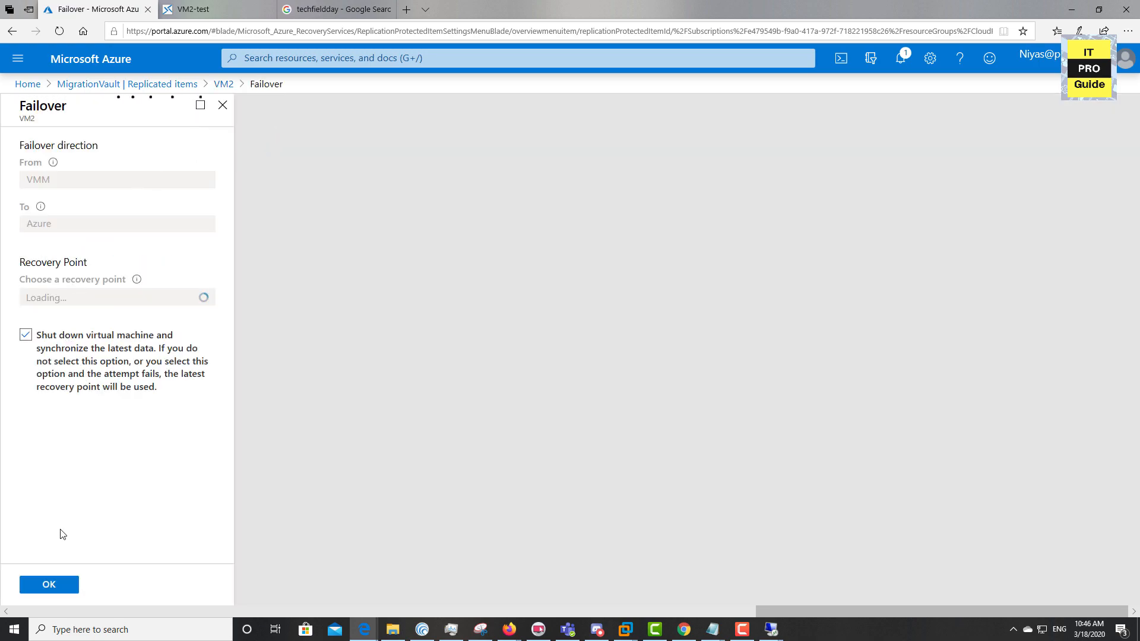
Start VM2's failover from the Latest processed recovery point with machine shutdown left enabled
{"action": "left_click", "coordinate": [168, 296]}
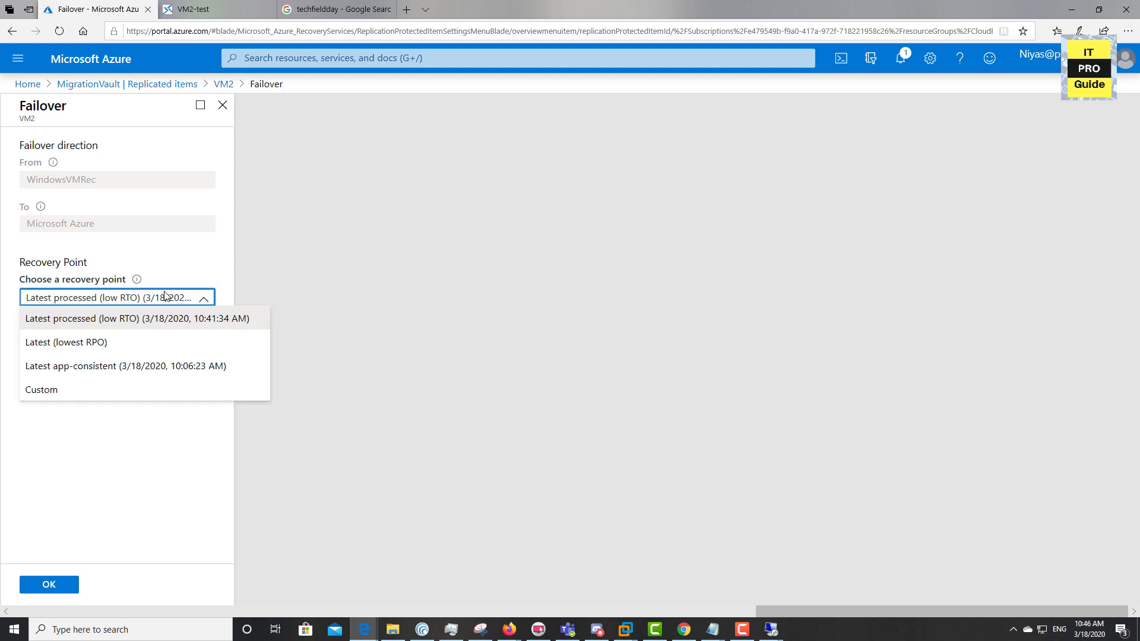
{"action": "left_click", "coordinate": [132, 326]}
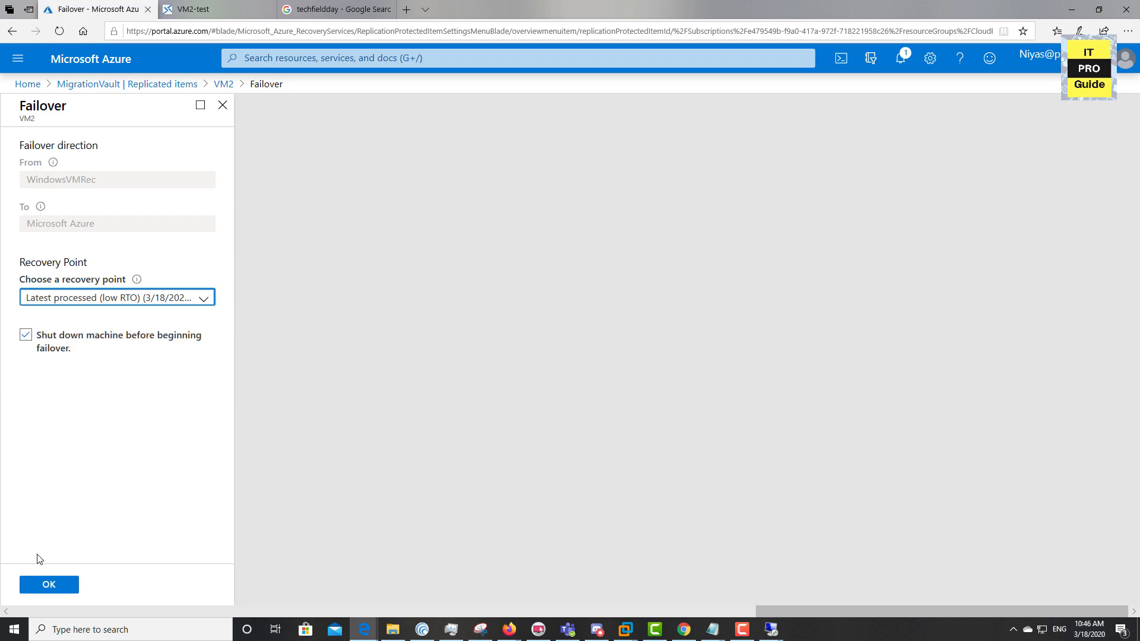
{"action": "left_click_drag", "start_coordinate": [40, 336], "coordinate": [96, 358]}
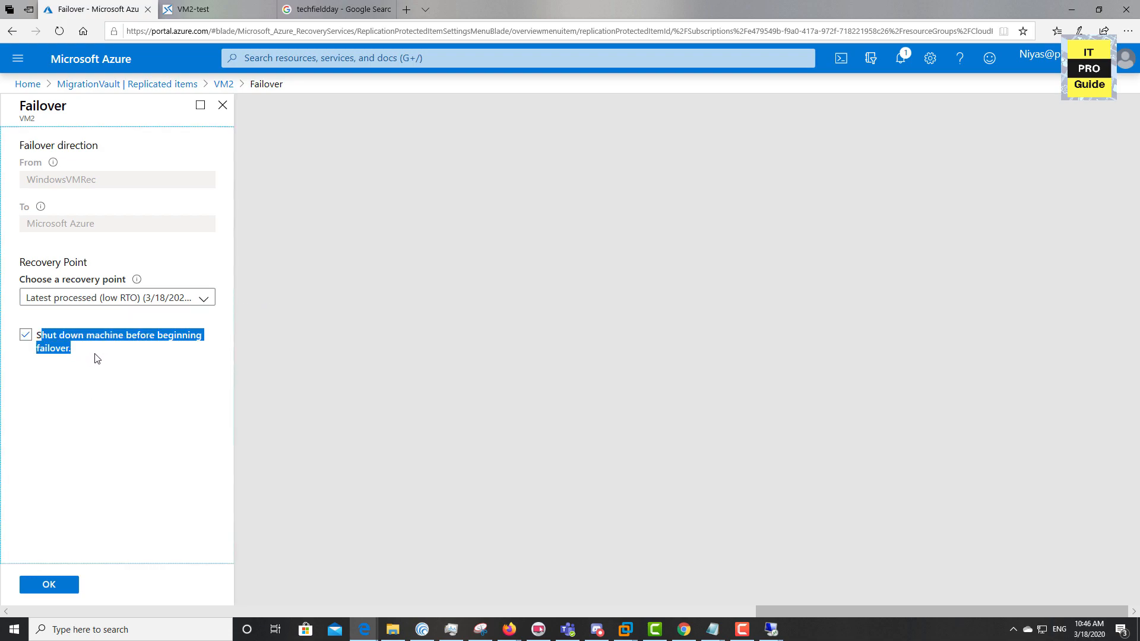
{"action": "left_click_drag", "start_coordinate": [37, 336], "coordinate": [83, 355]}
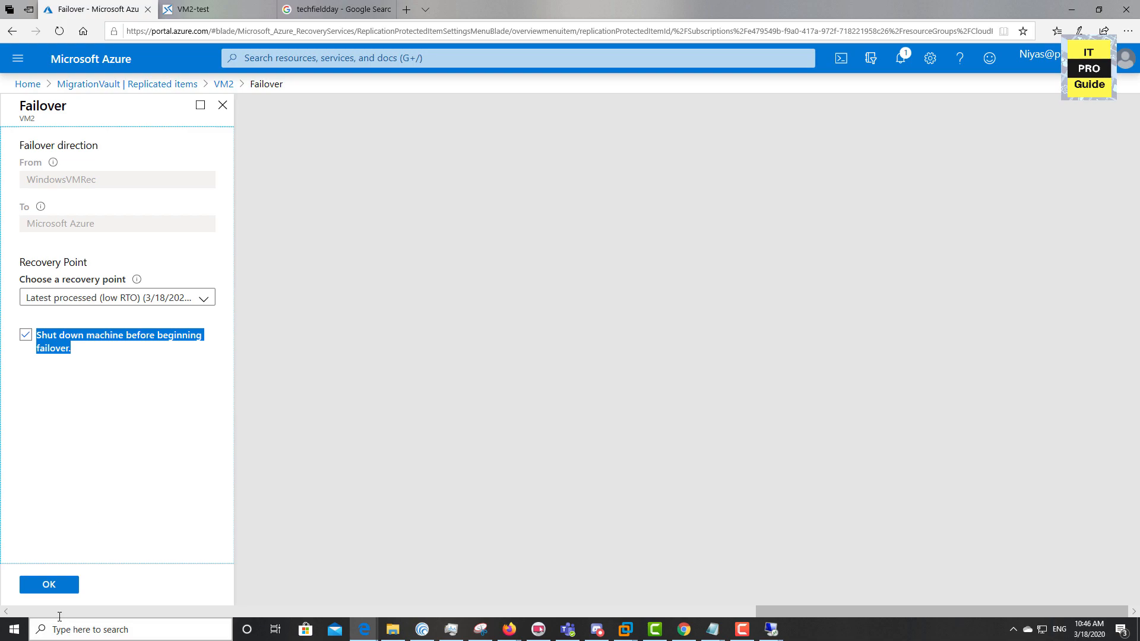
{"action": "left_click", "coordinate": [62, 589]}
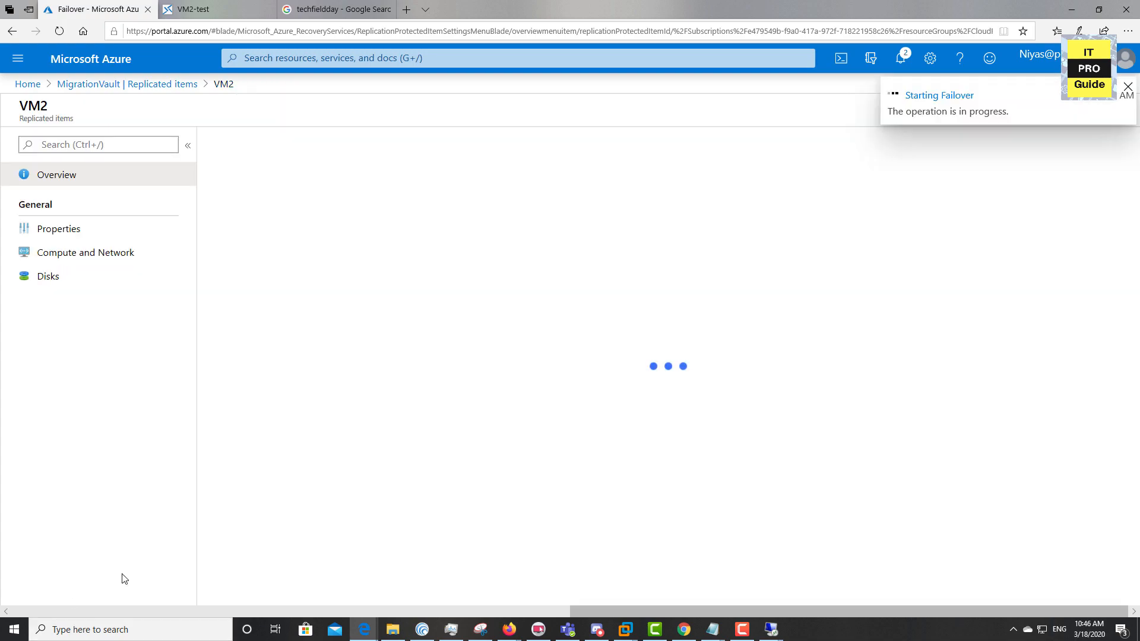
Review the running failover job's details and bring VMware Workstation to the front
{"action": "left_click", "coordinate": [921, 99]}
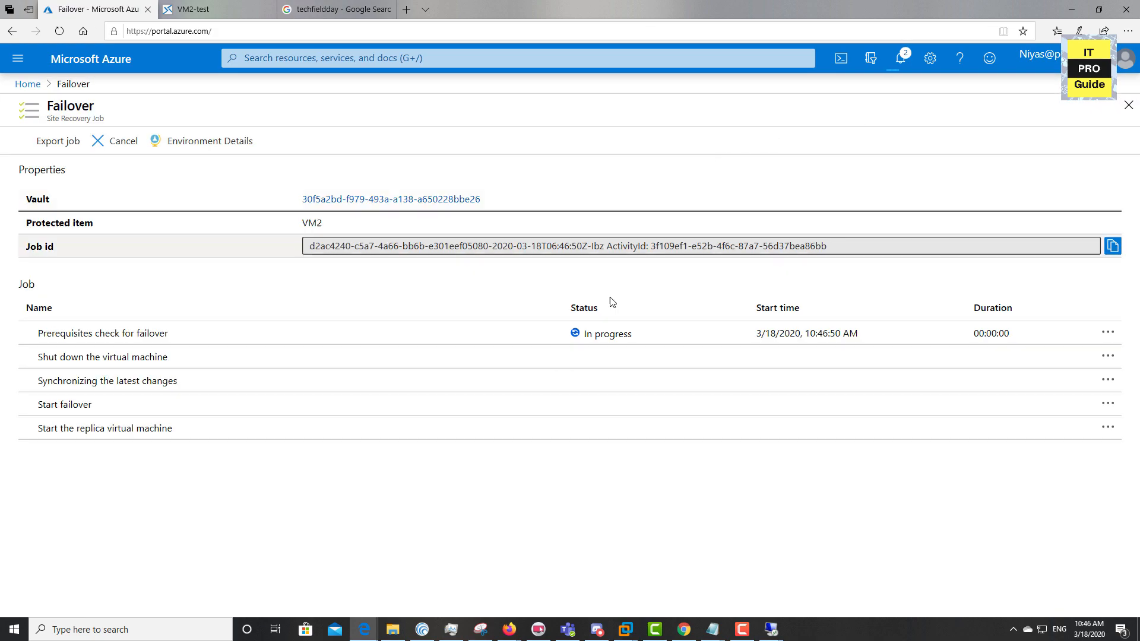
{"action": "mouse_move", "coordinate": [625, 628]}
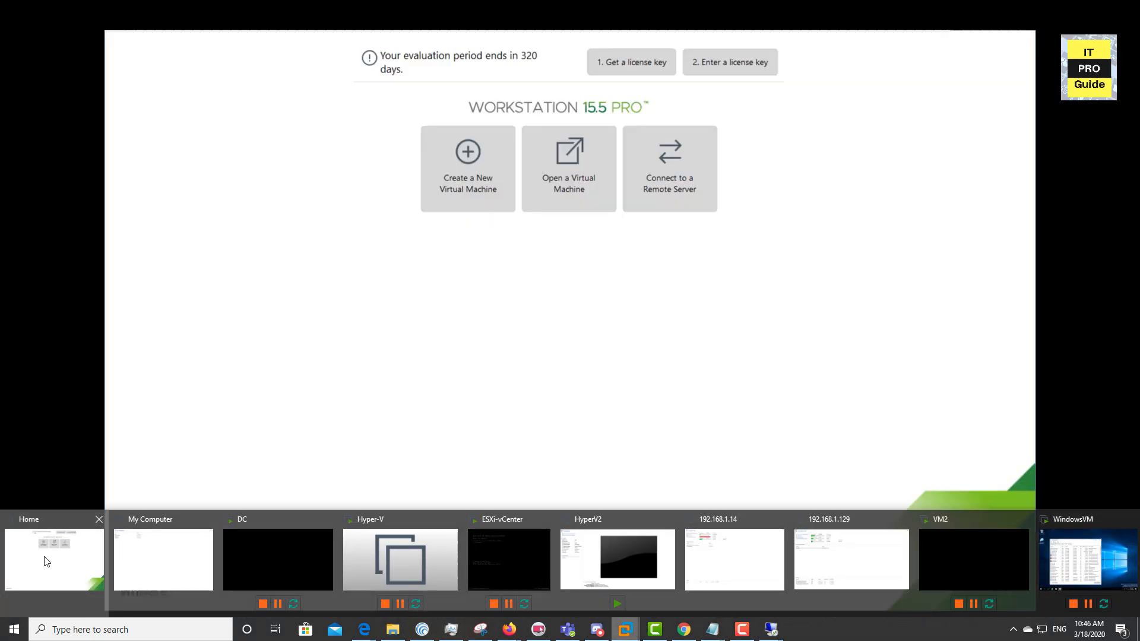
{"action": "left_click", "coordinate": [54, 560]}
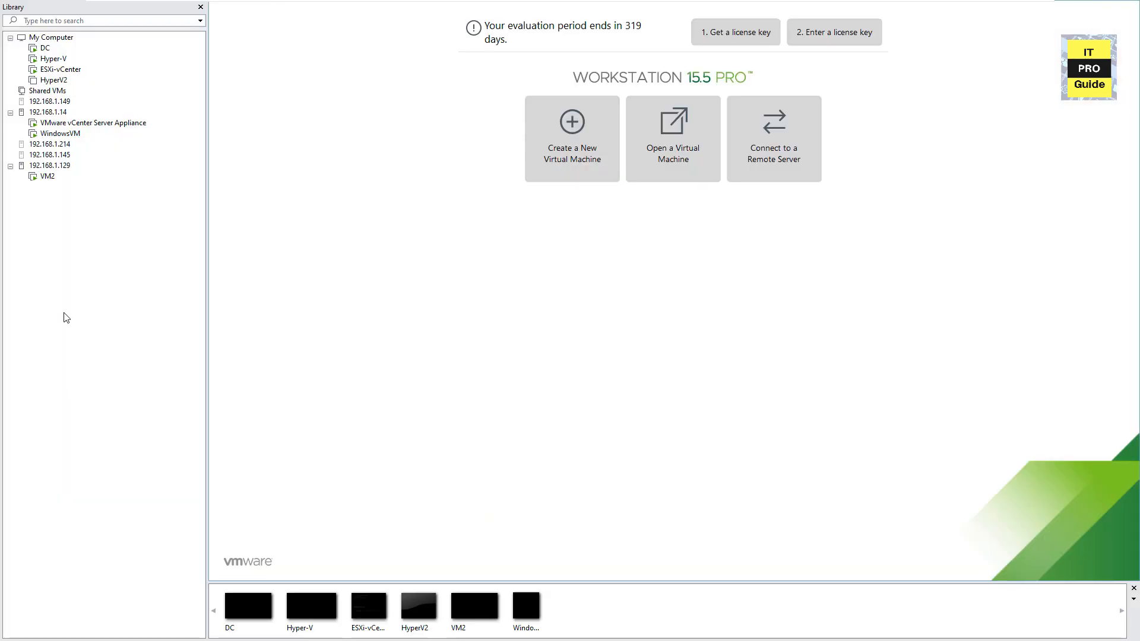
Confirm on-premises VM2 is powered off, note the skipped synchronization step, and maximize the browser
{"action": "left_click", "coordinate": [46, 176]}
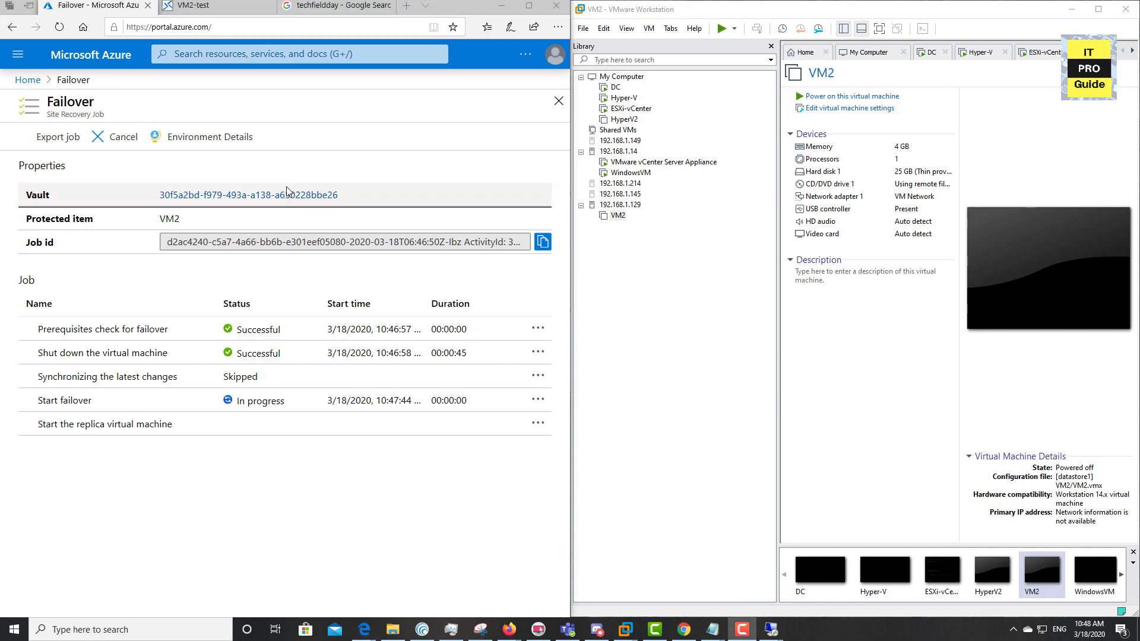
{"action": "left_click_drag", "start_coordinate": [36, 376], "coordinate": [279, 378]}
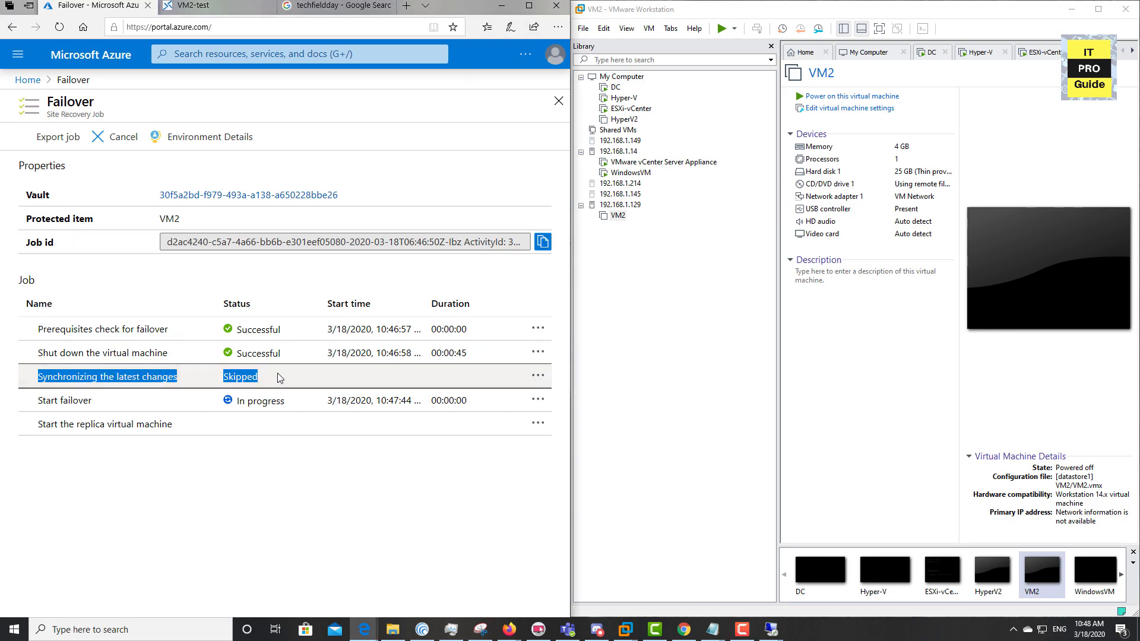
{"action": "left_click", "coordinate": [529, 7]}
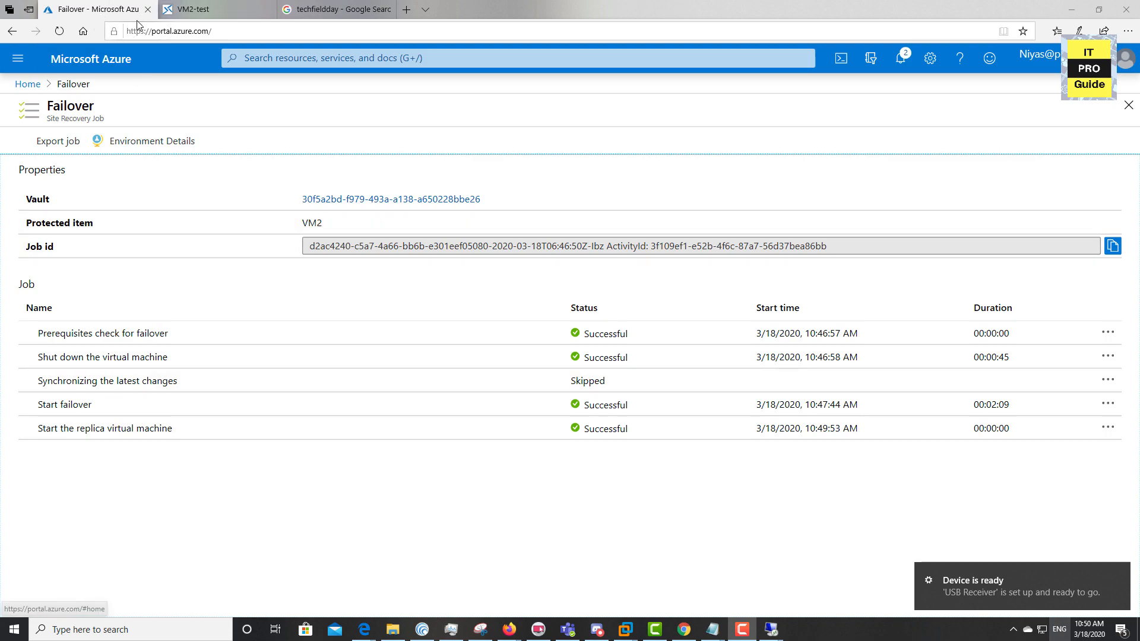
Open the failed-over VM2 from Virtual machines and view its boot diagnostics lock-screen screenshot
{"action": "left_click", "coordinate": [35, 88]}
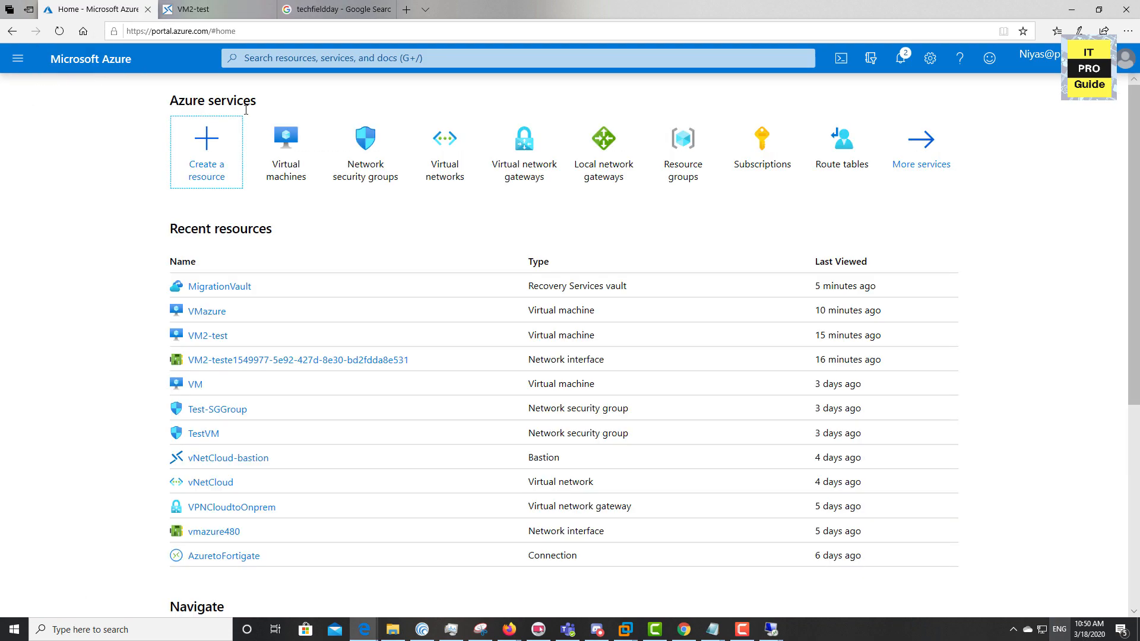
{"action": "left_click", "coordinate": [297, 138]}
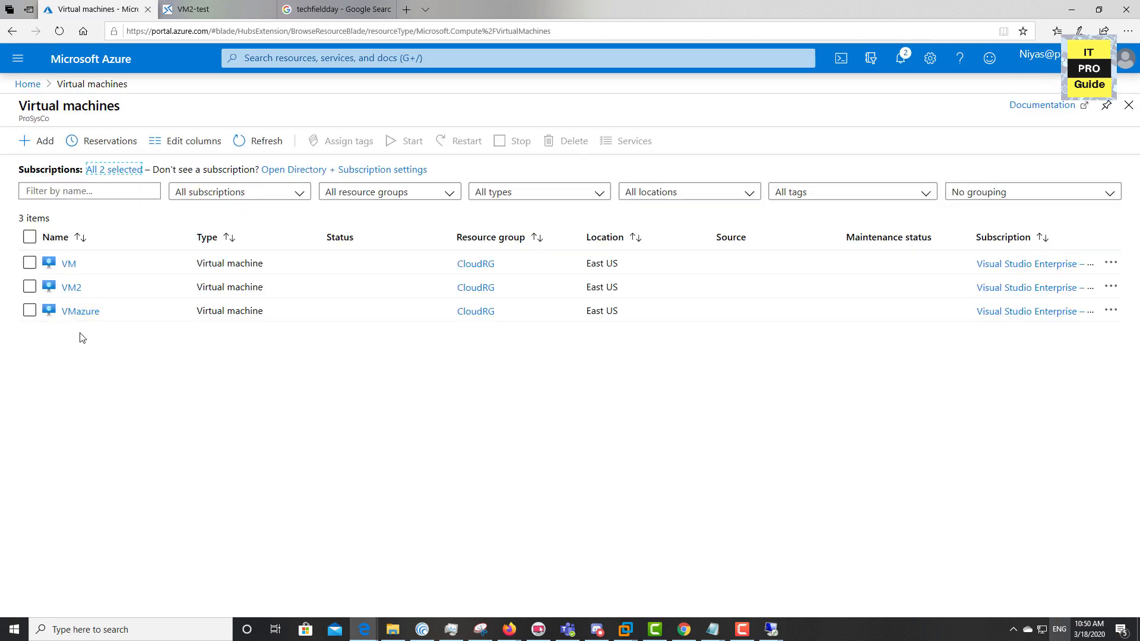
{"action": "left_click", "coordinate": [73, 288]}
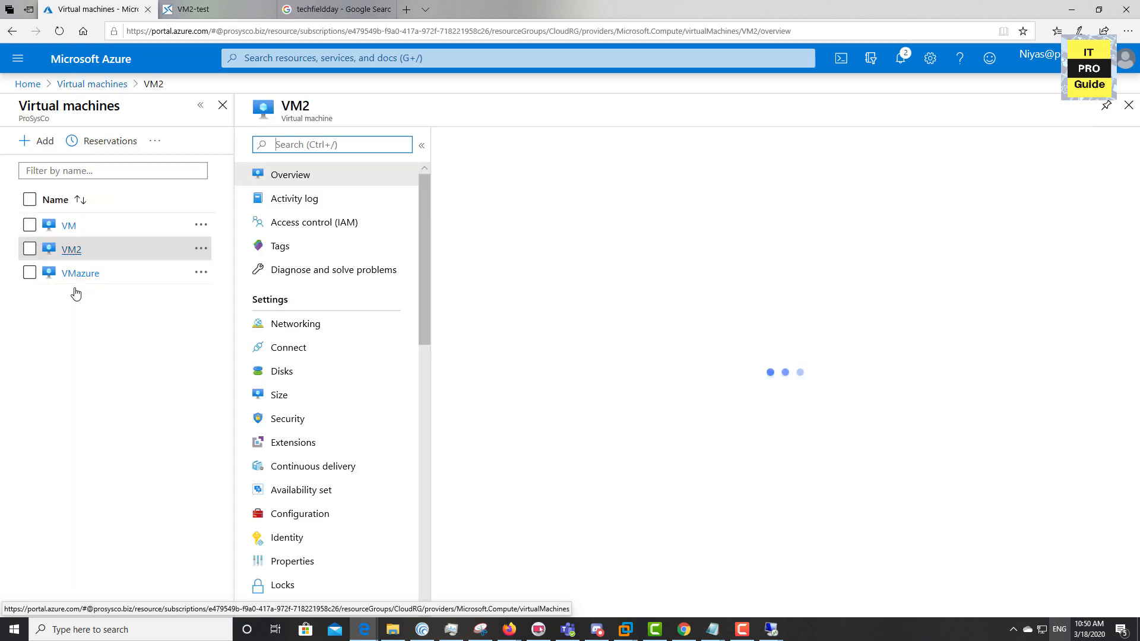
{"action": "scroll", "coordinate": [293, 415], "scroll_direction": "down", "scroll_amount": 8}
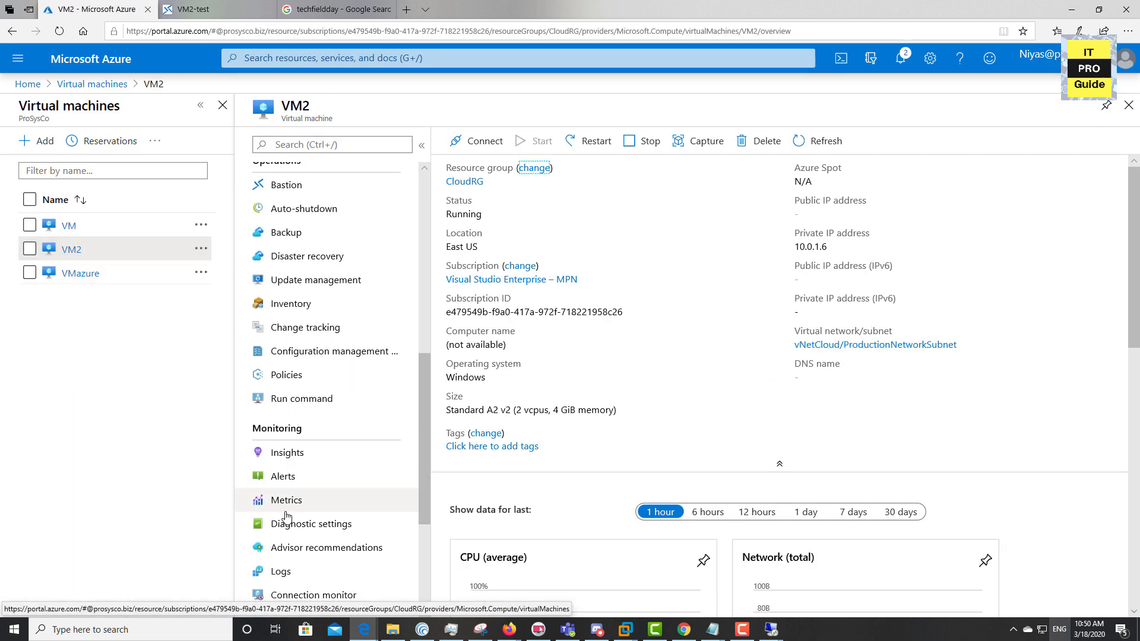
{"action": "scroll", "coordinate": [290, 527], "scroll_direction": "down", "scroll_amount": 5}
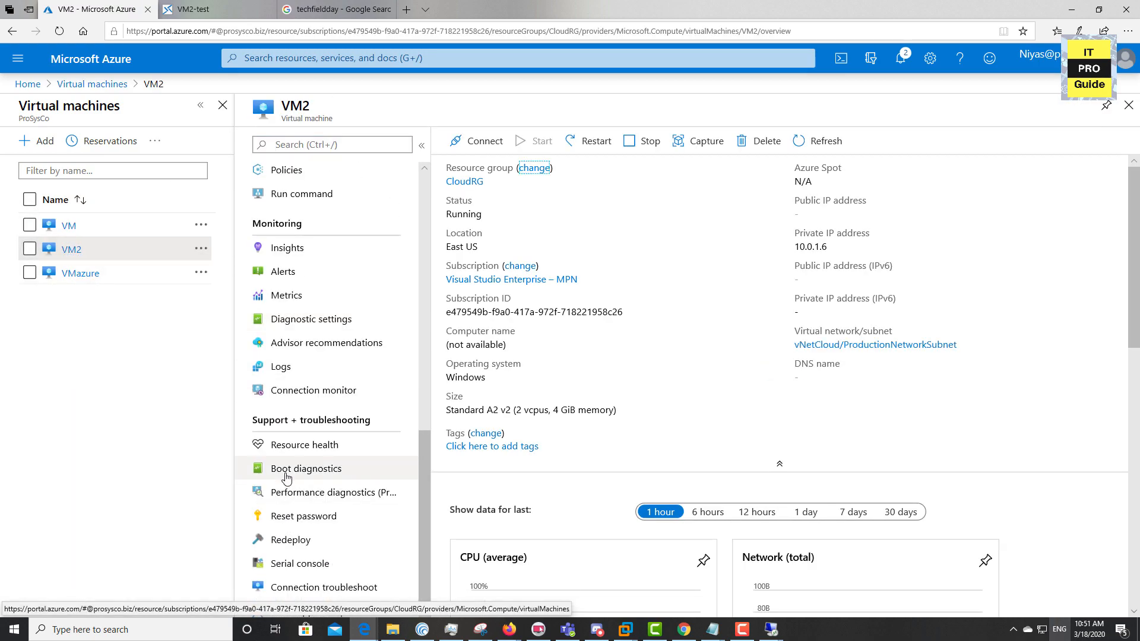
{"action": "left_click", "coordinate": [285, 473]}
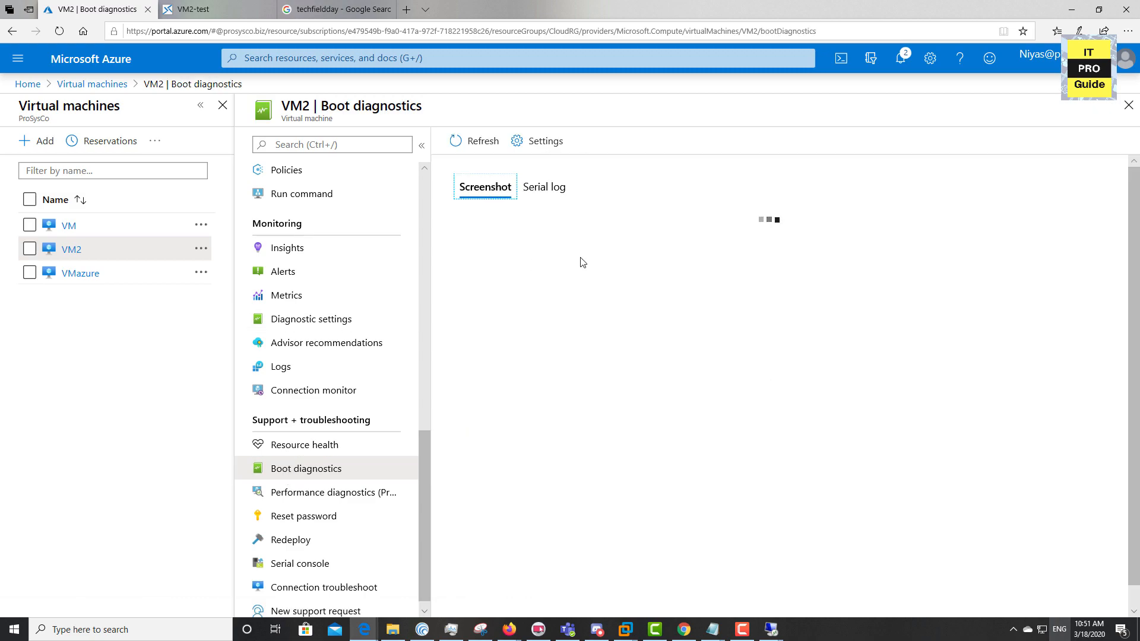
{"action": "scroll", "coordinate": [596, 324], "scroll_direction": "down", "scroll_amount": 1}
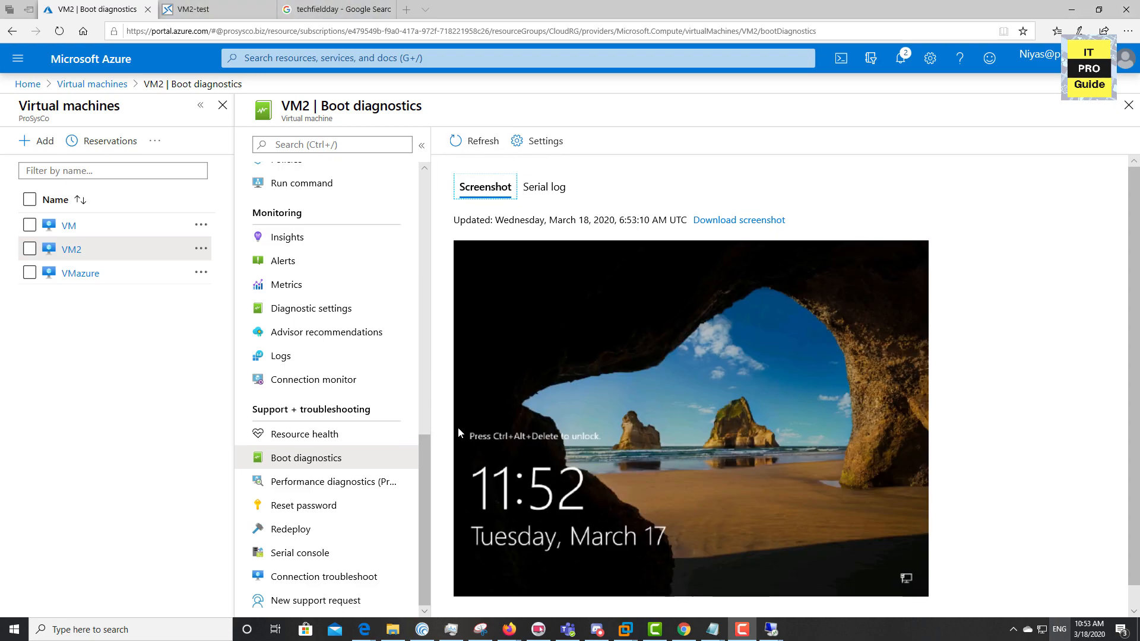
{"action": "scroll", "coordinate": [365, 390], "scroll_direction": "up", "scroll_amount": 10}
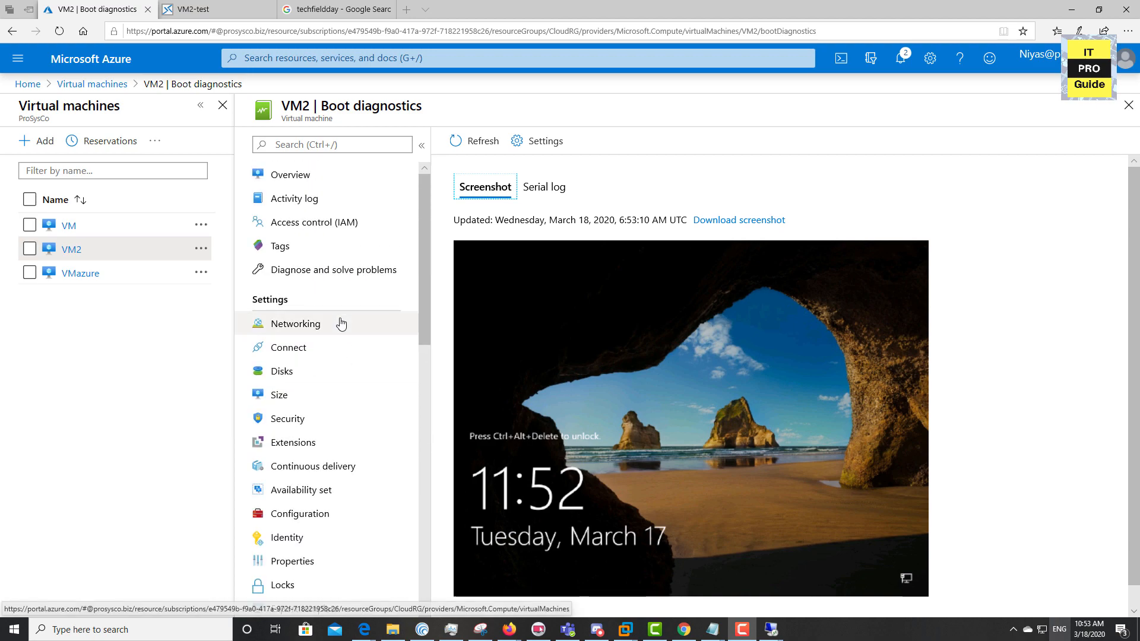
On VM2's Connect page, keep private IP 10.0.1.6 for RDP, then switch to the Bastion sign-in form
{"action": "left_click", "coordinate": [308, 348]}
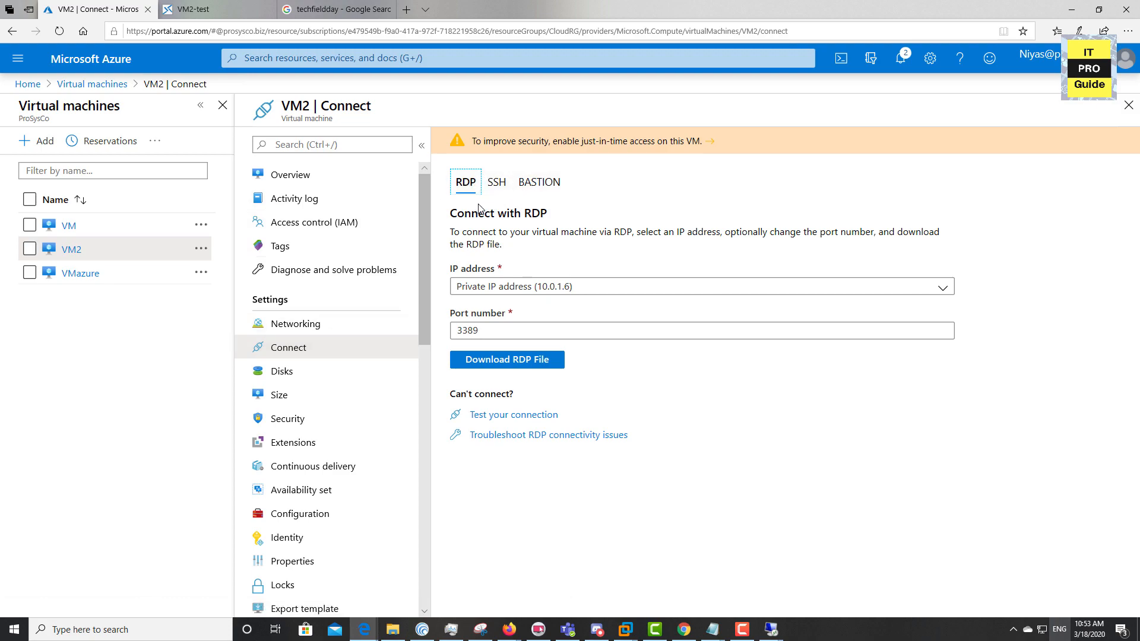
{"action": "left_click", "coordinate": [540, 289]}
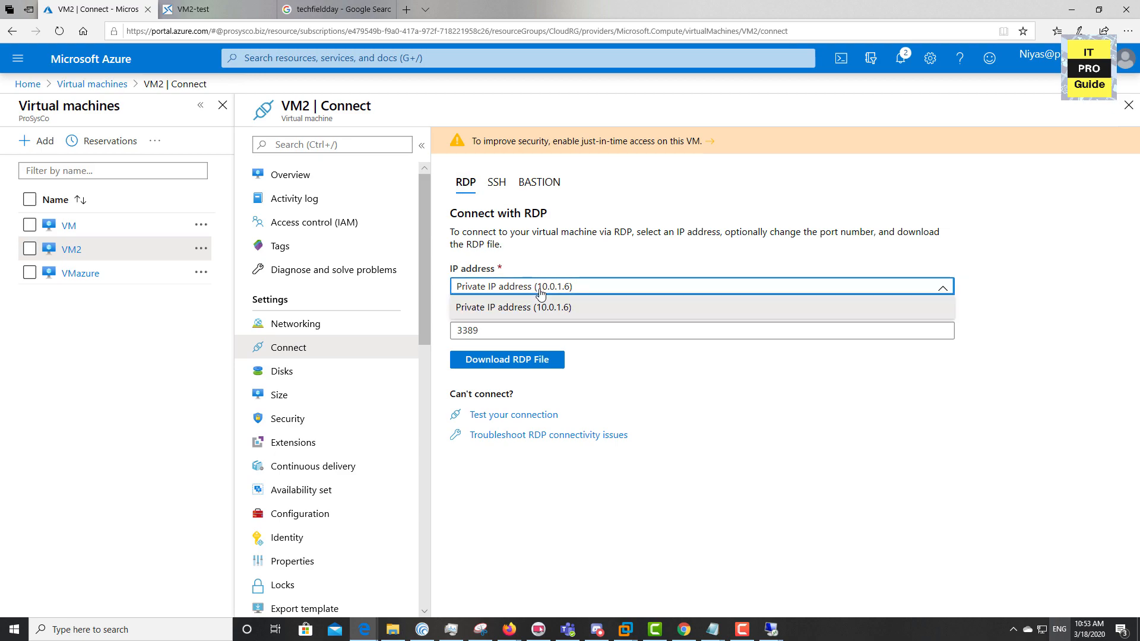
{"action": "left_click", "coordinate": [540, 292]}
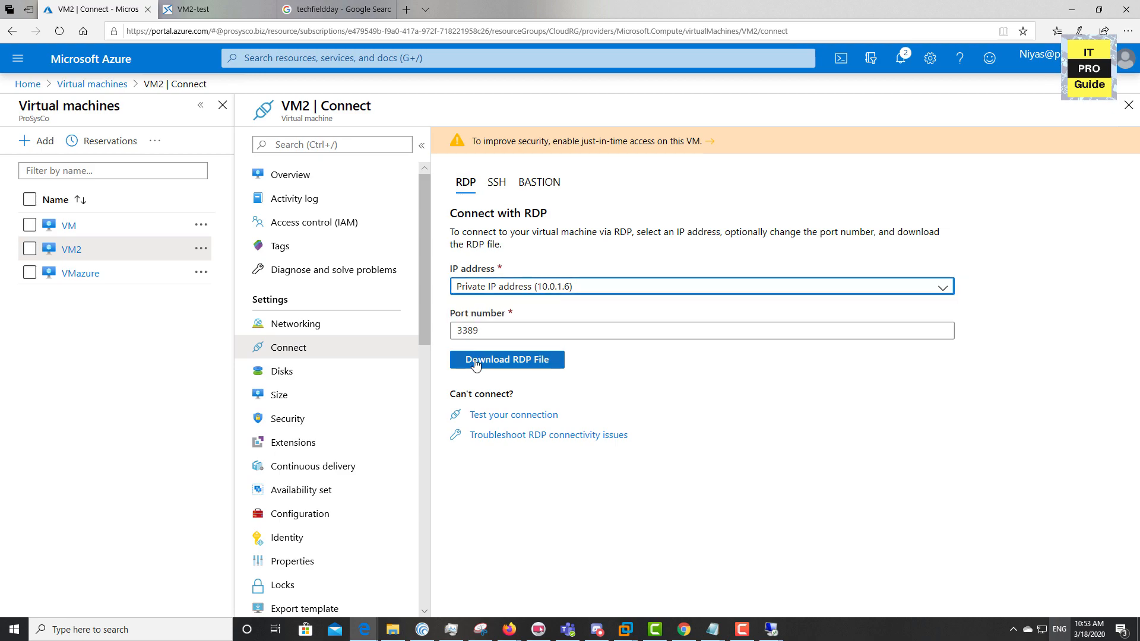
{"action": "left_click", "coordinate": [541, 196]}
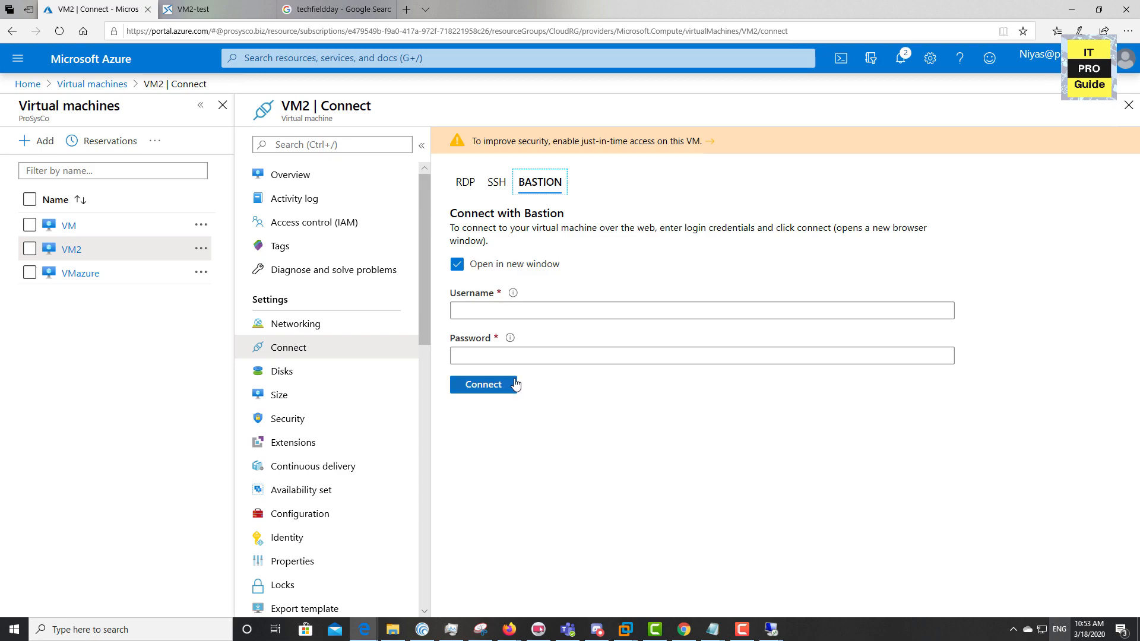
{"action": "left_click", "coordinate": [521, 313]}
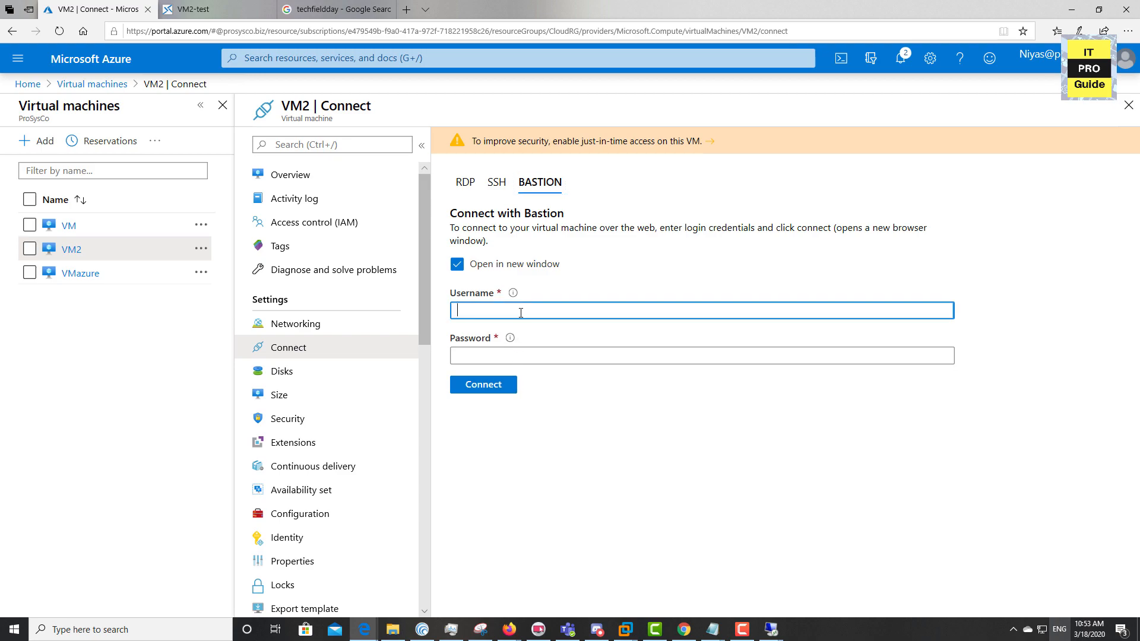